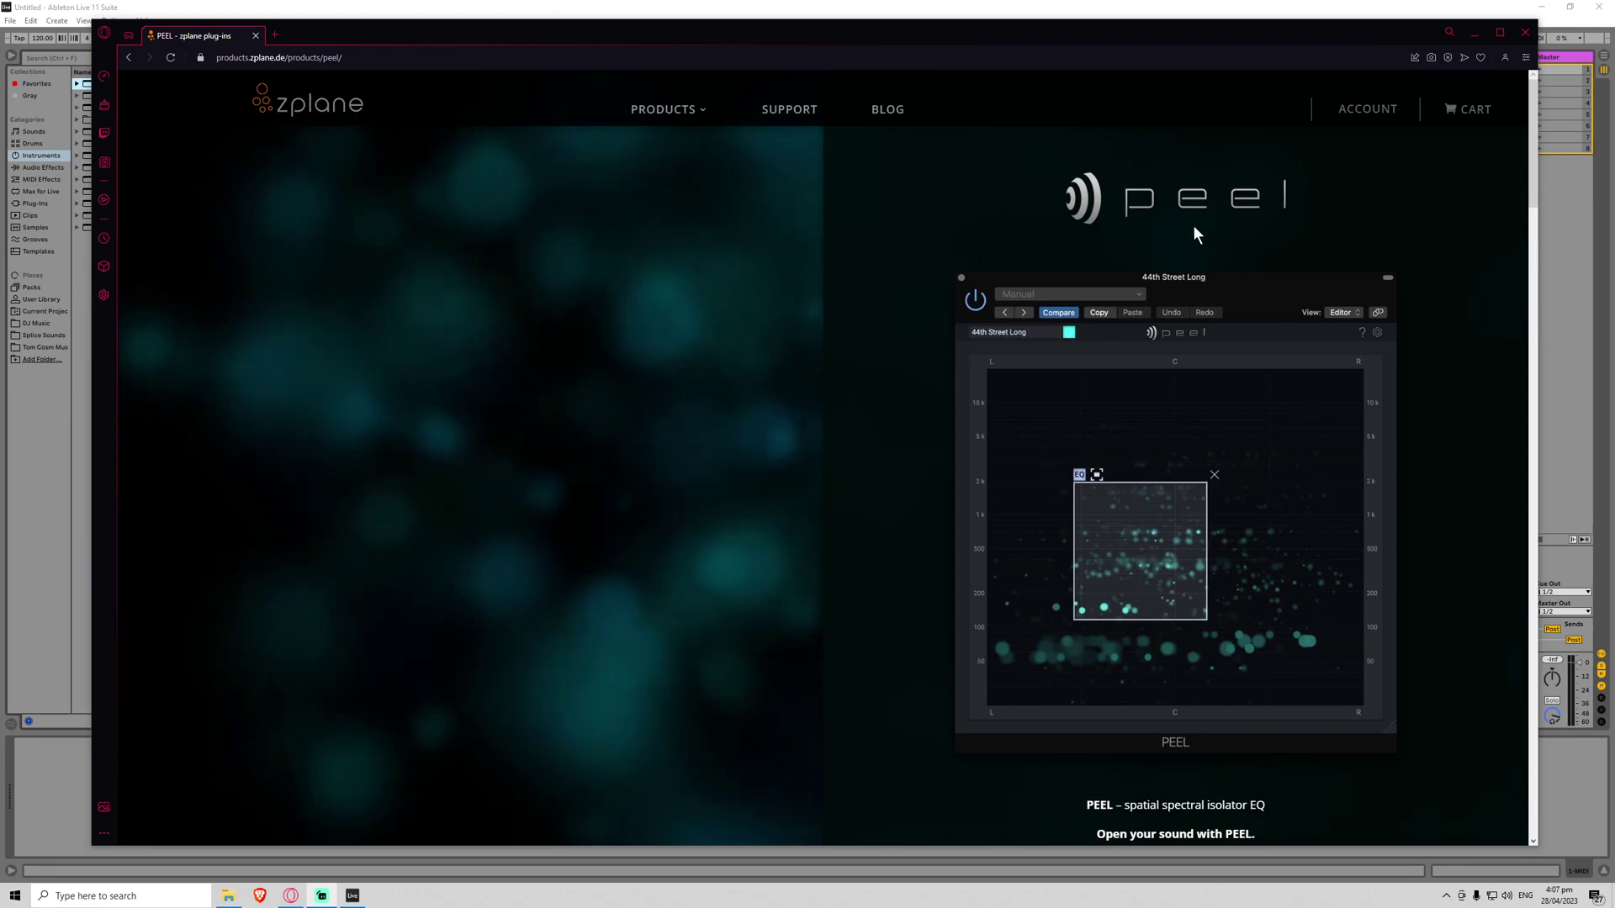
# Step: Read the PEEL product page's description and key features, including routing selected audio to external processing
pyautogui.scroll(-1, 1135, 412)
pyautogui.moveTo(1123, 704); pyautogui.dragTo(1285, 703)
pyautogui.scroll(-5, 1276, 706)
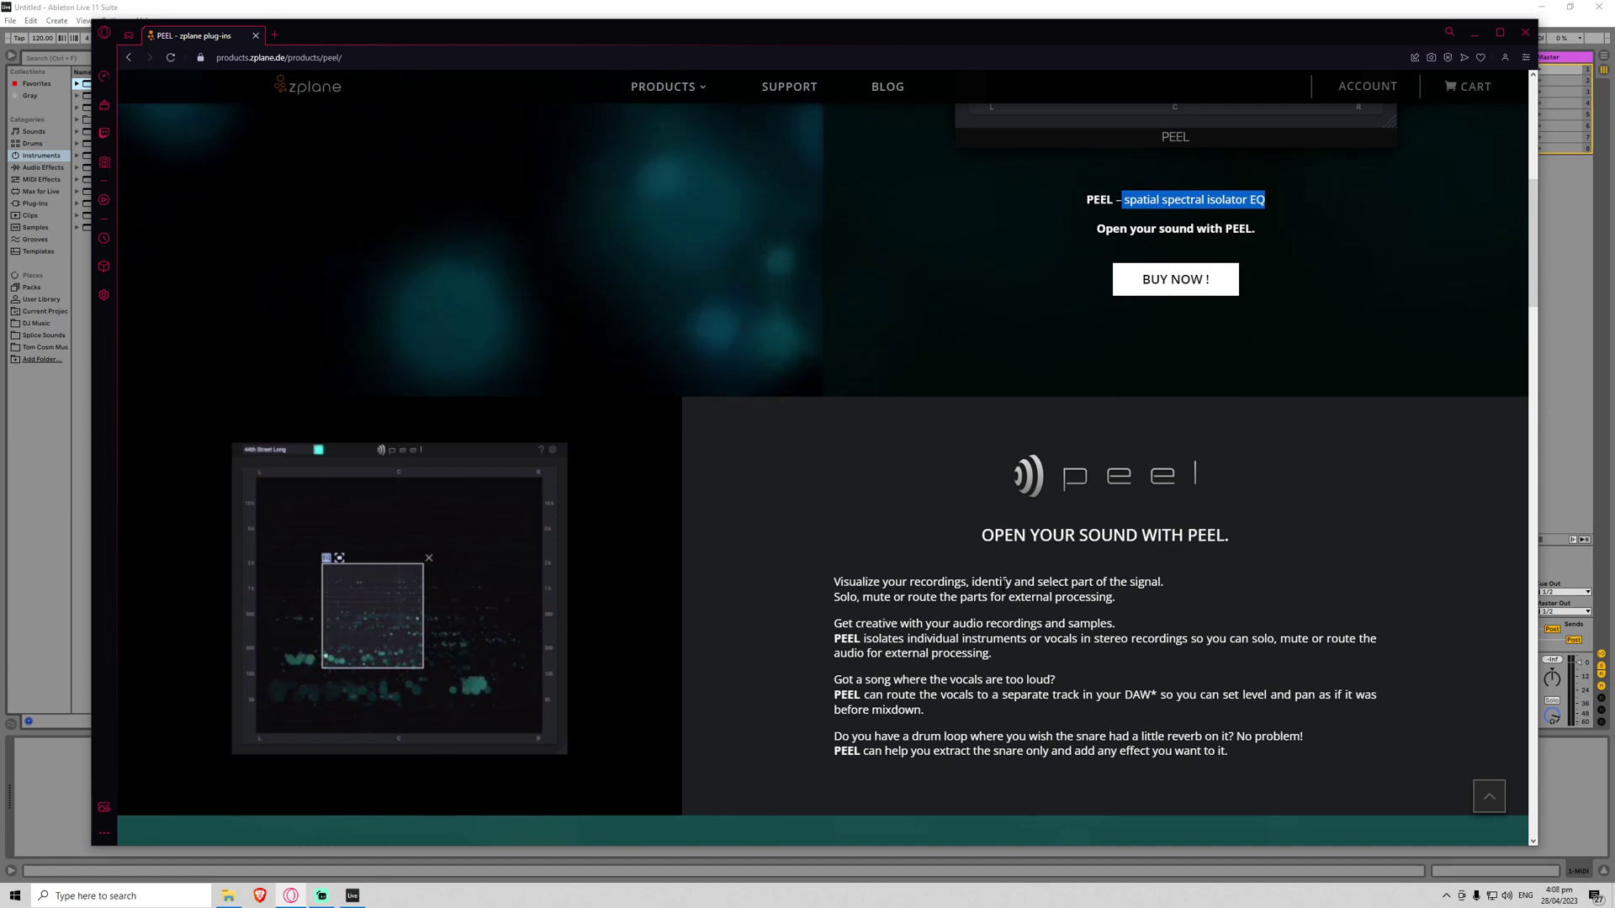
pyautogui.scroll(-10, 708, 592)
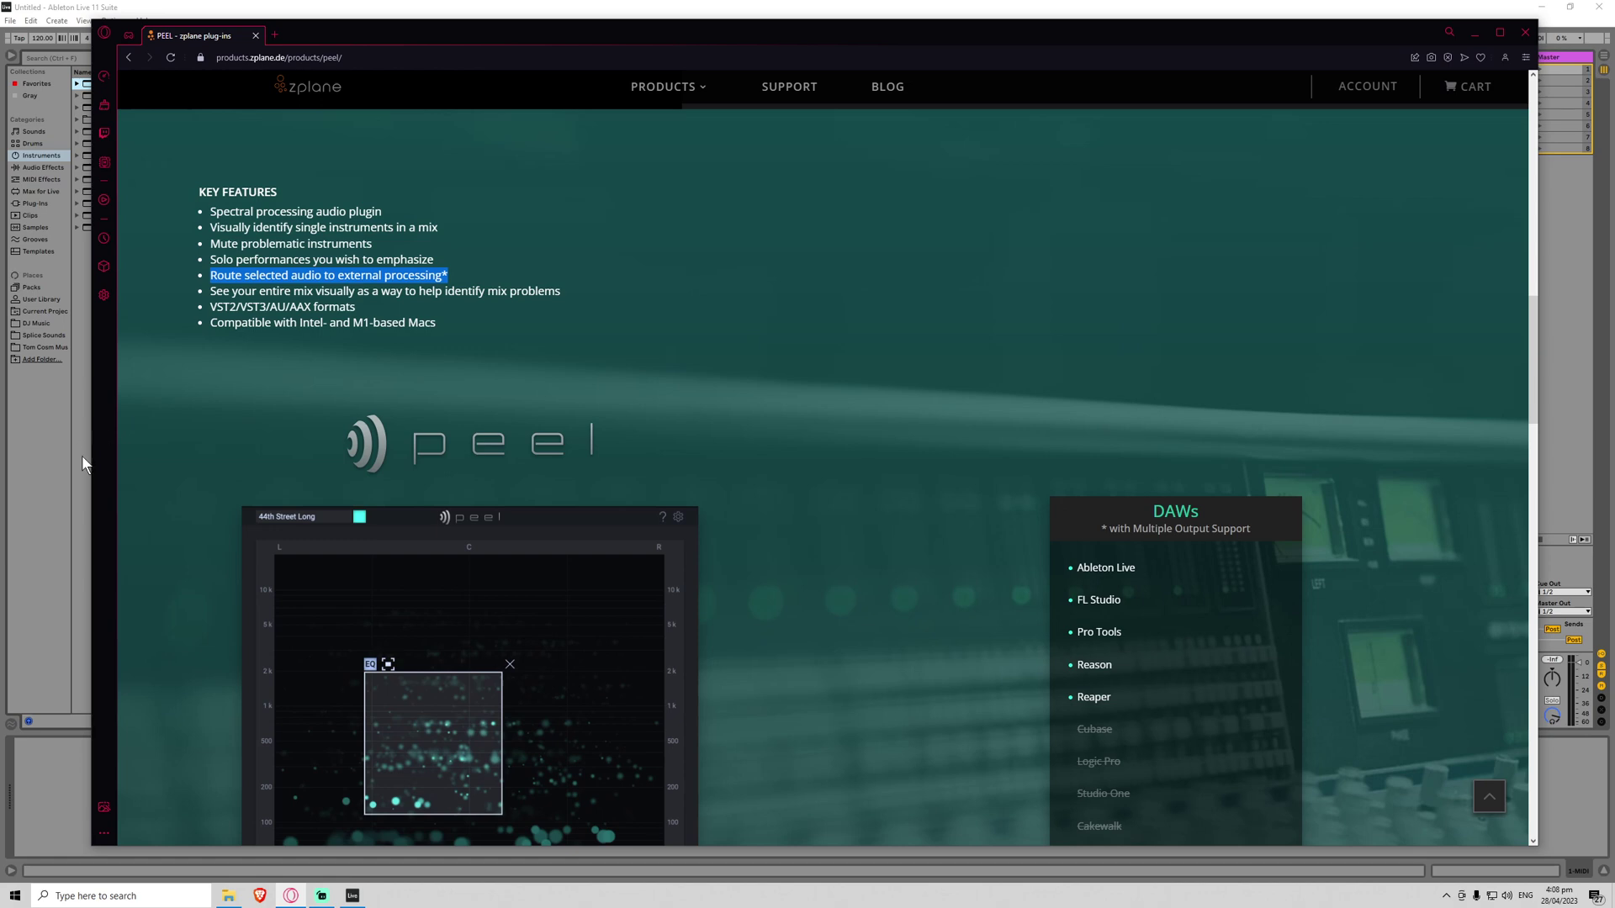
# Step: Switch to Ableton Live and load the zplane PEEL VST3 plug-in onto the 1 MIDI track
pyautogui.click(91, 388)
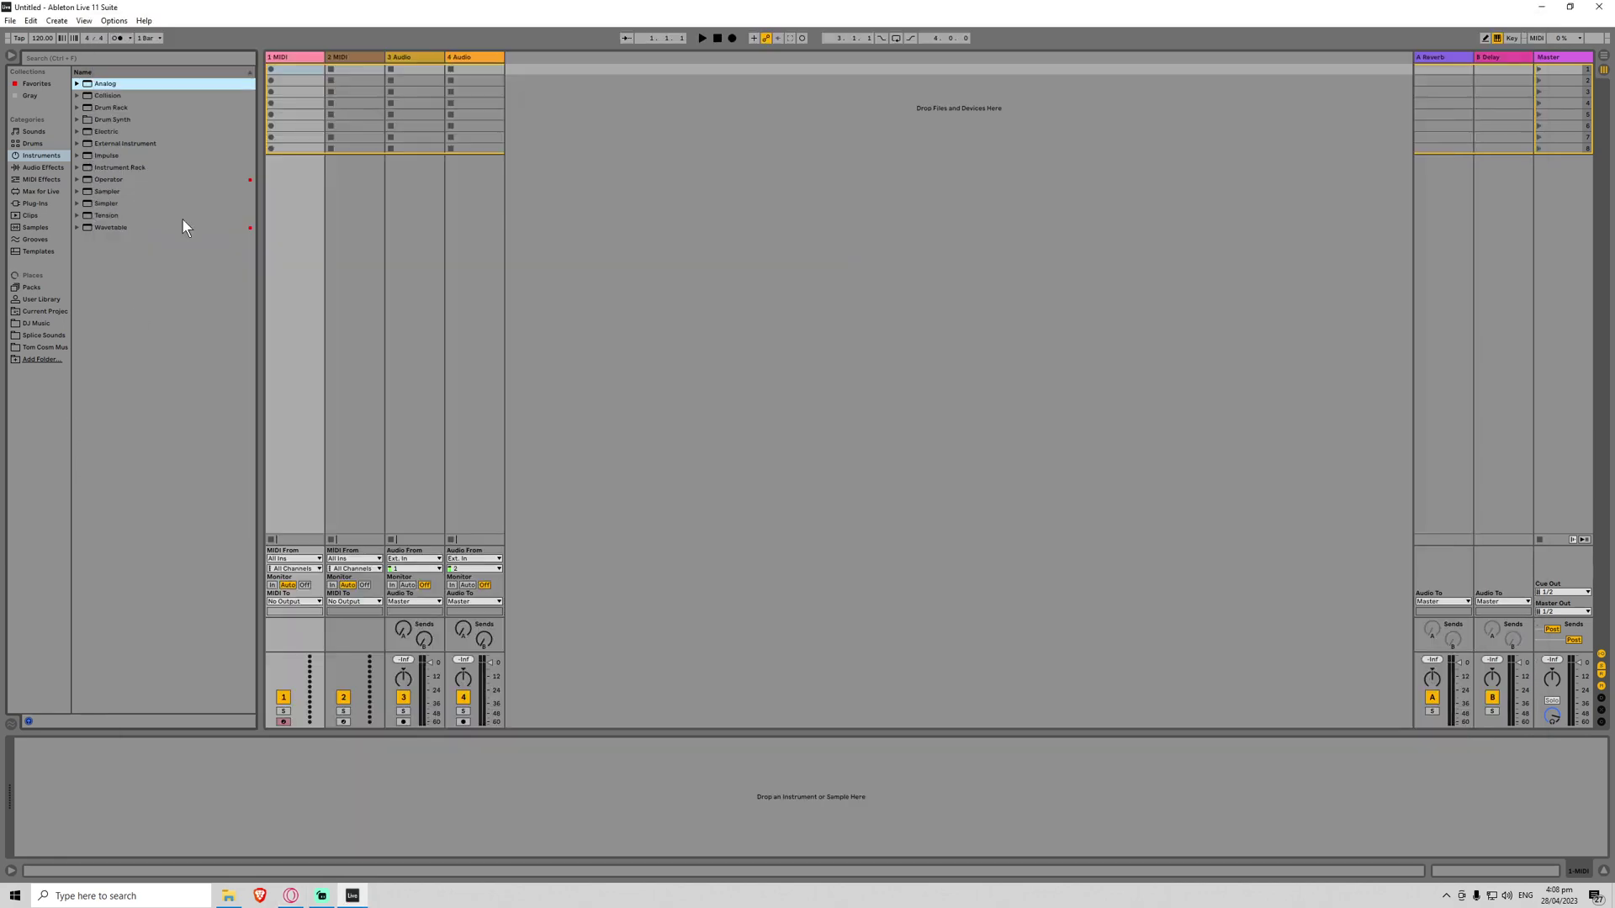
pyautogui.click(35, 203)
pyautogui.moveTo(117, 168); pyautogui.dragTo(289, 59)
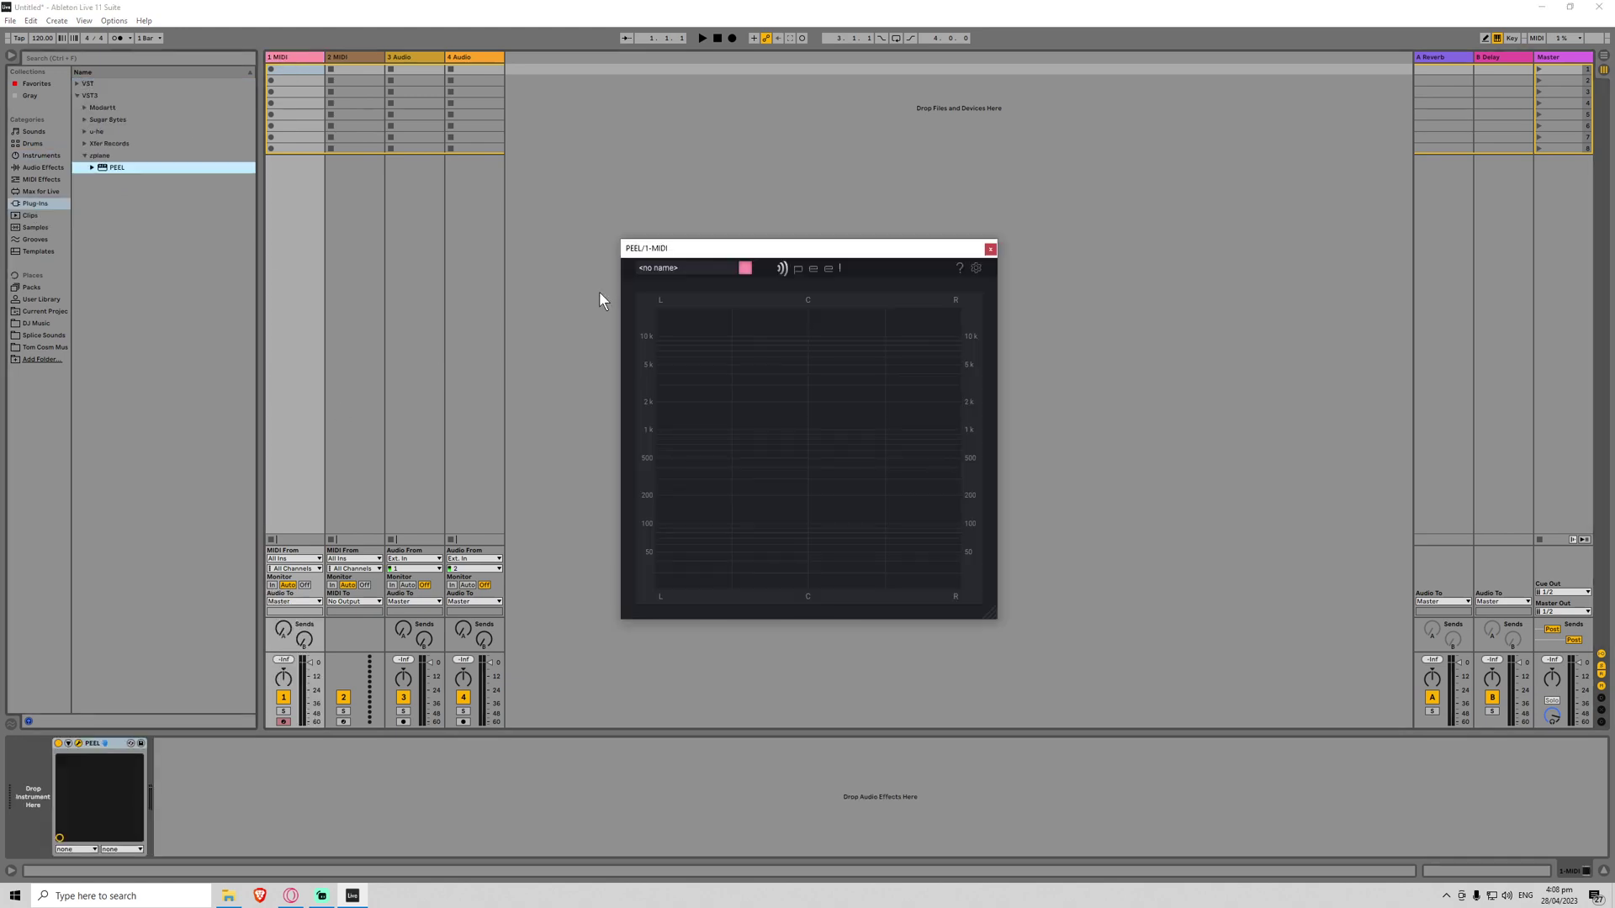
# Step: Enlarge the PEEL plug-in window and place it over the middle of the session view
pyautogui.moveTo(710, 240); pyautogui.dragTo(623, 108)
pyautogui.moveTo(913, 490); pyautogui.dragTo(1451, 779)
pyautogui.moveTo(996, 123); pyautogui.dragTo(866, 61)
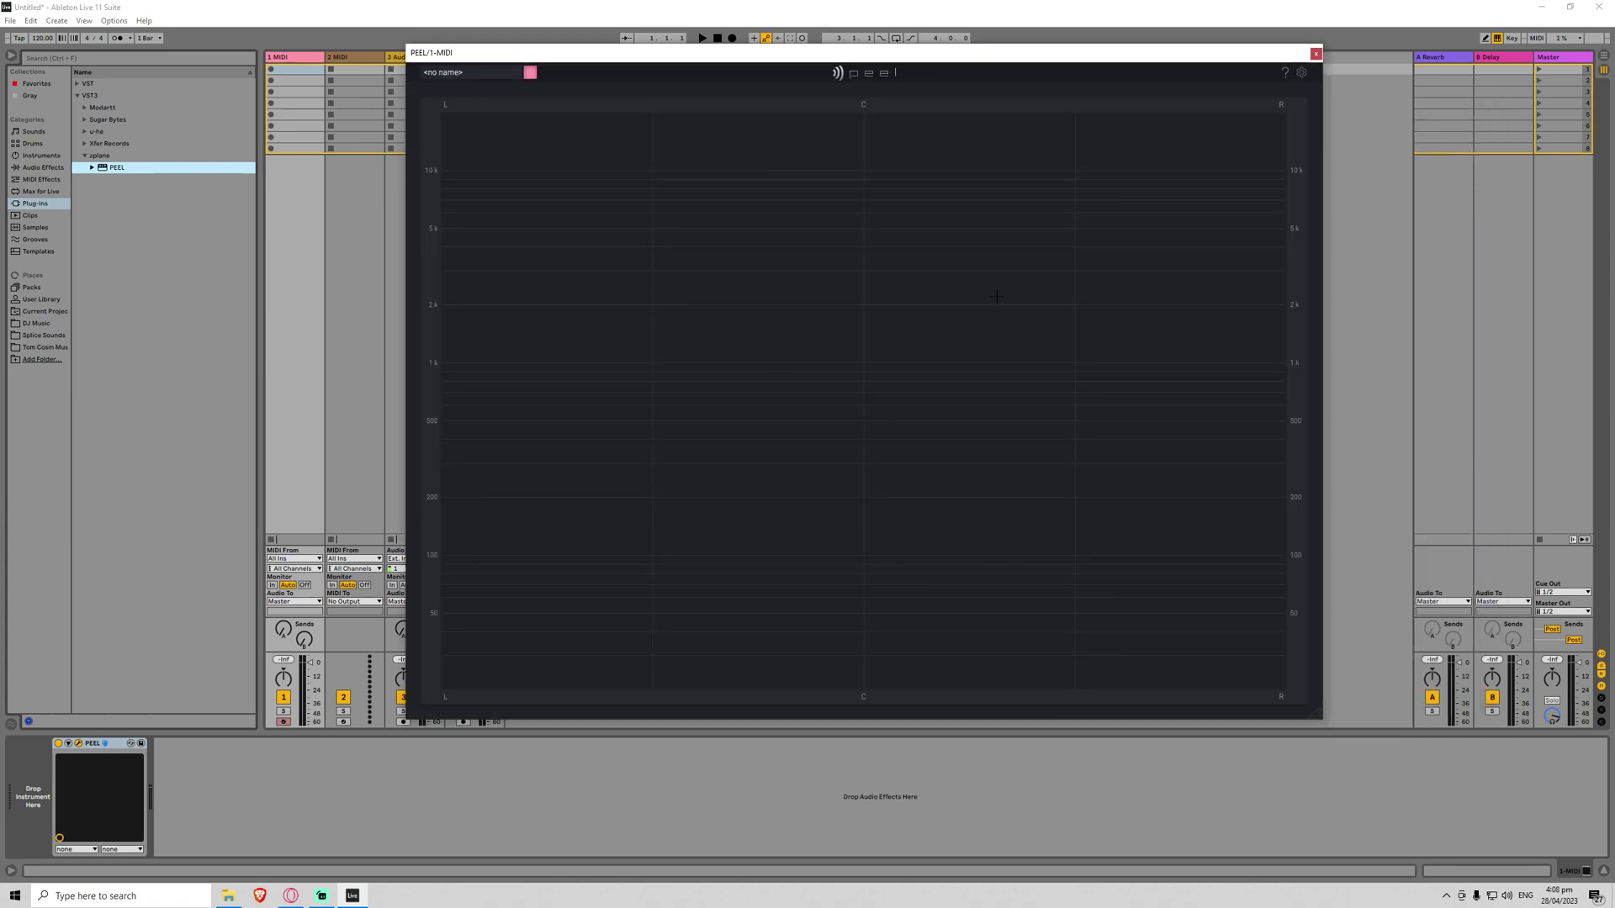
# Step: Try a large selection region in PEEL, moving and resizing it, toggling it from solo to mute, and removing it
pyautogui.moveTo(545, 113); pyautogui.dragTo(1035, 541)
pyautogui.moveTo(862, 341); pyautogui.dragTo(941, 396)
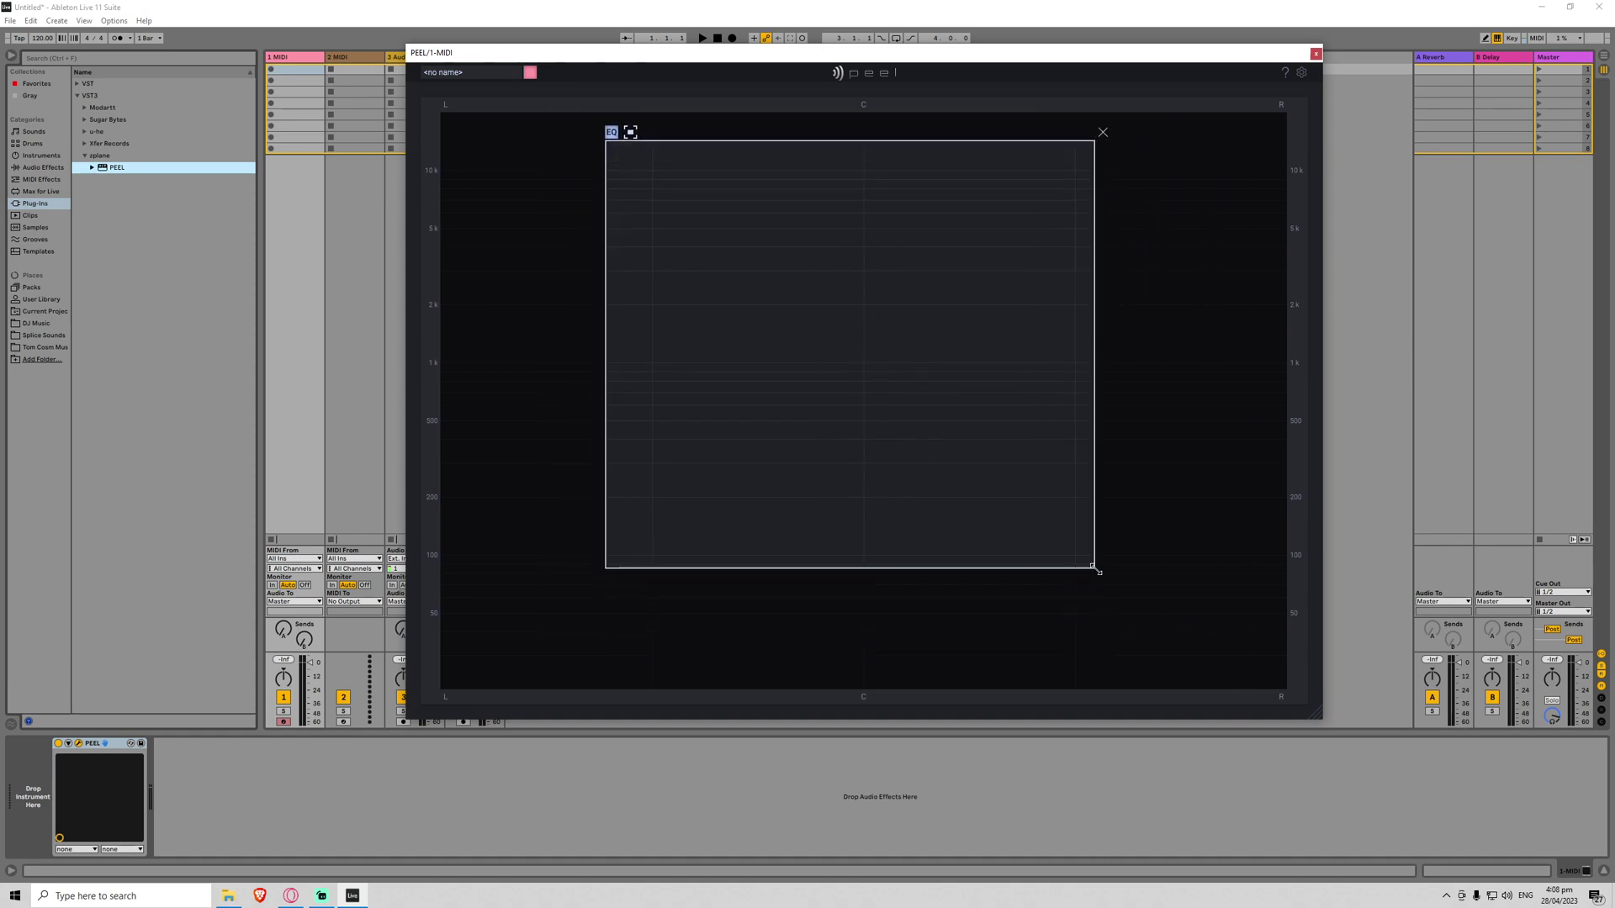
pyautogui.moveTo(1093, 566); pyautogui.dragTo(1134, 539)
pyautogui.click(612, 133)
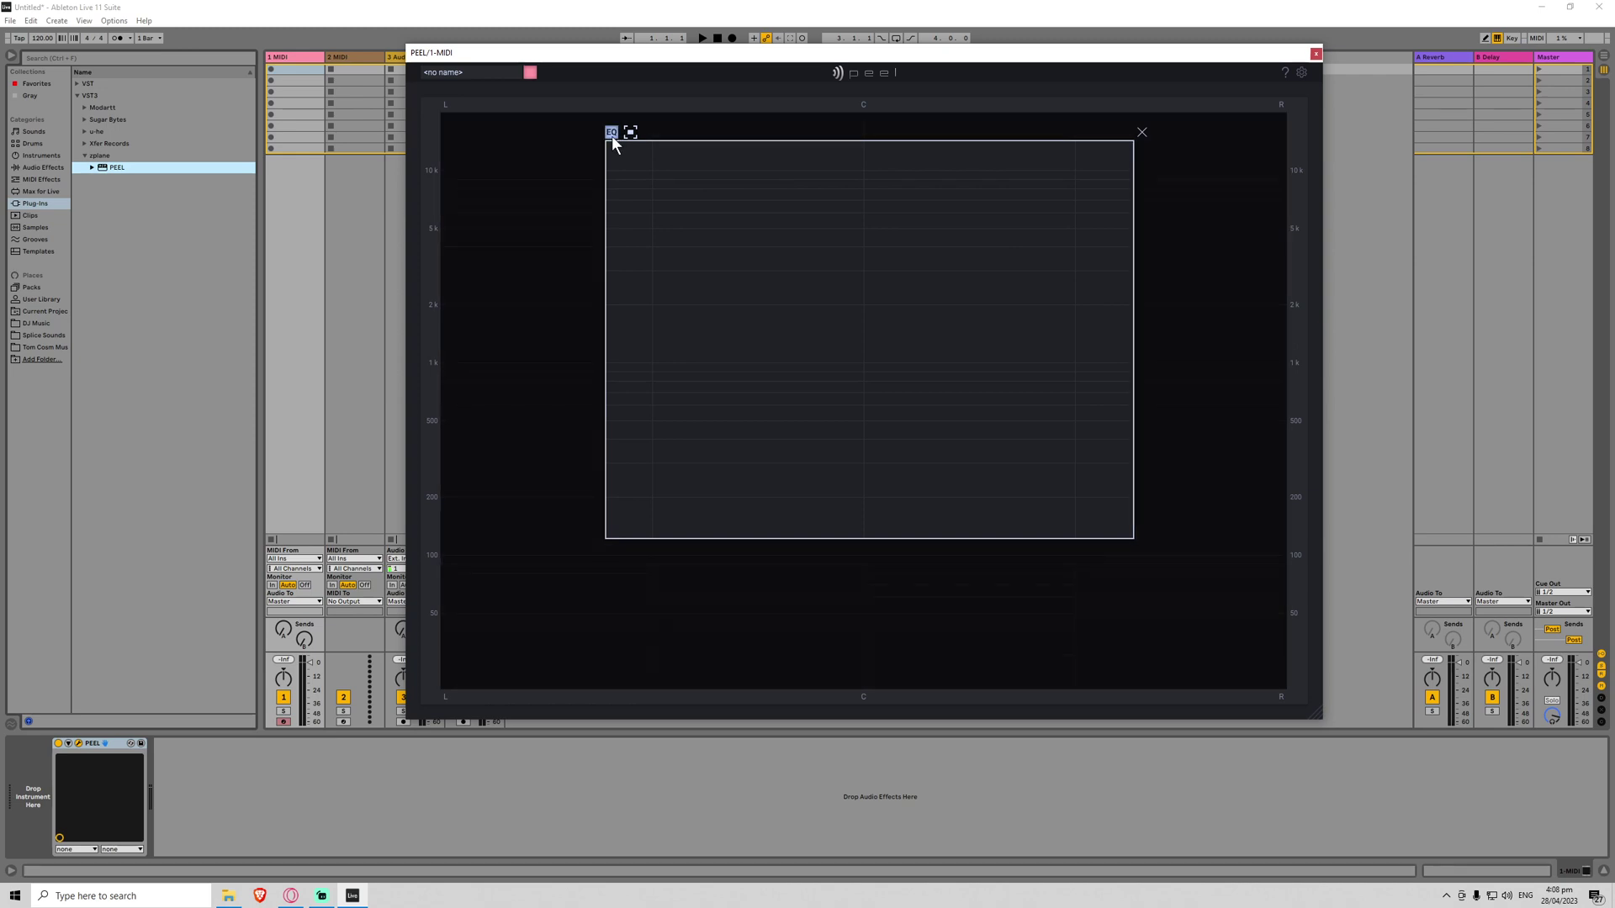
pyautogui.click(612, 134)
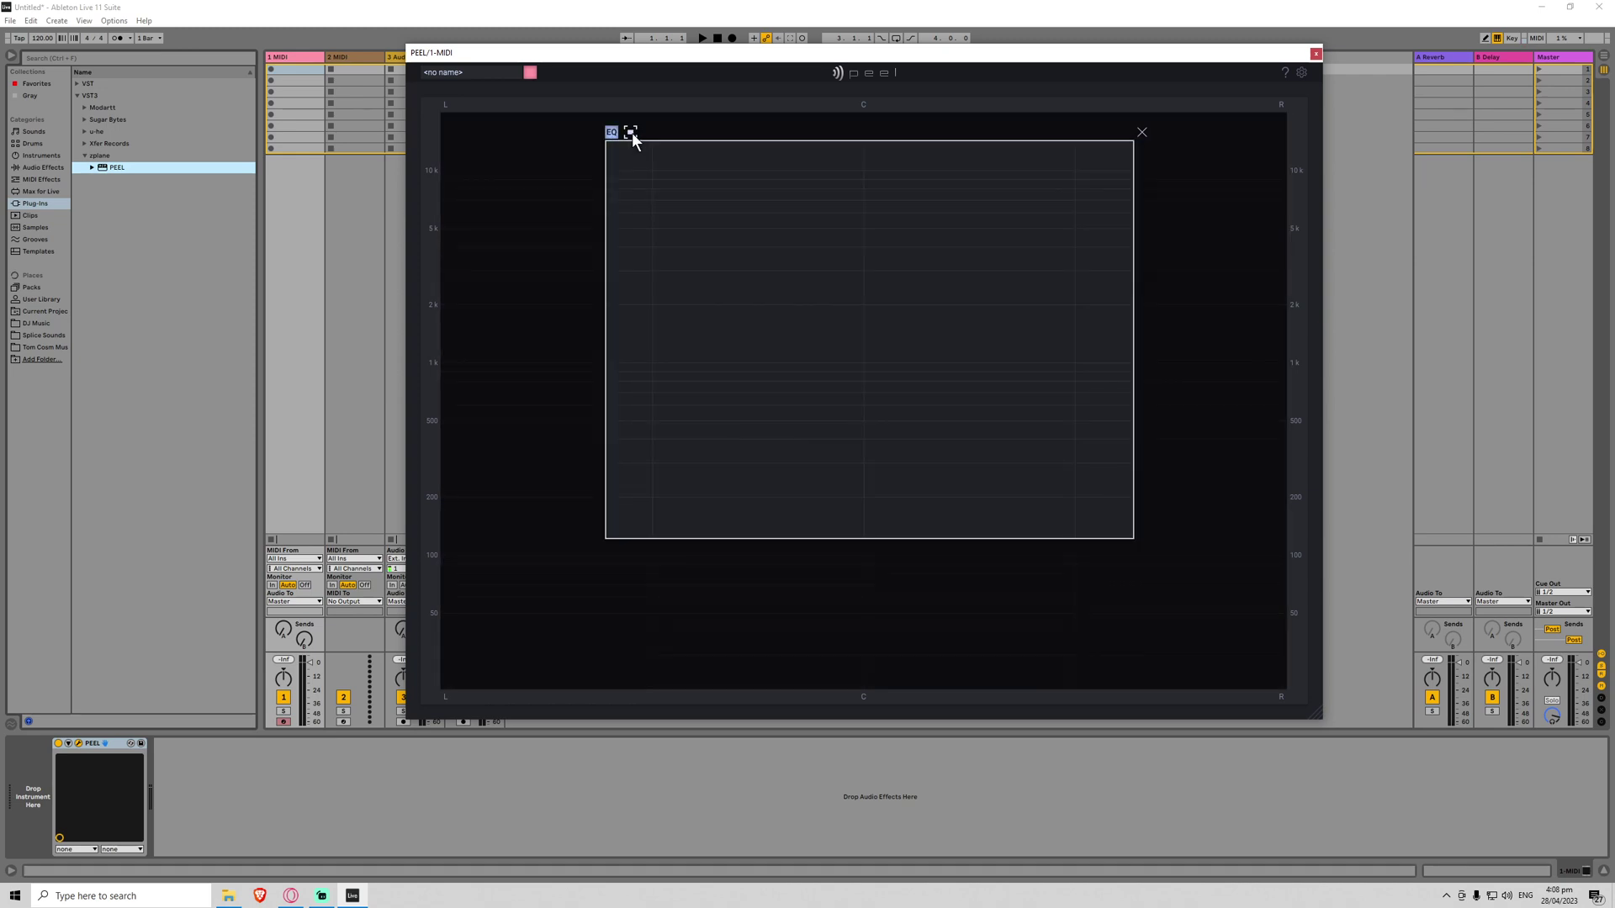
pyautogui.click(632, 133)
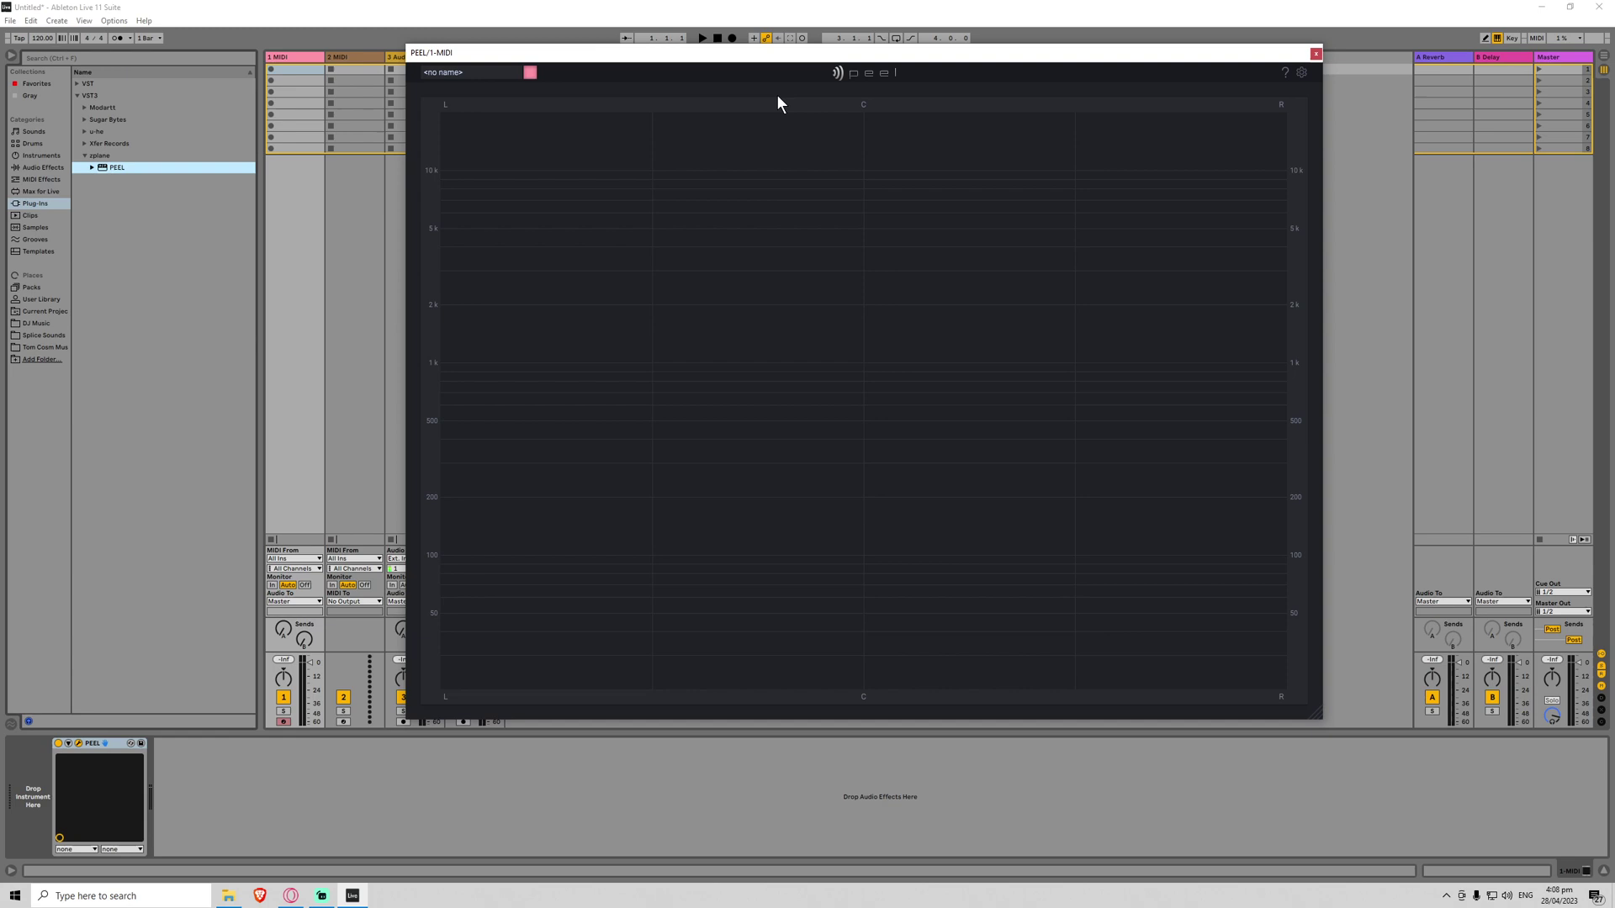
# Step: Load the Operator instrument onto the first MIDI track ahead of PEEL
pyautogui.click(33, 155)
pyautogui.doubleClick(113, 180)
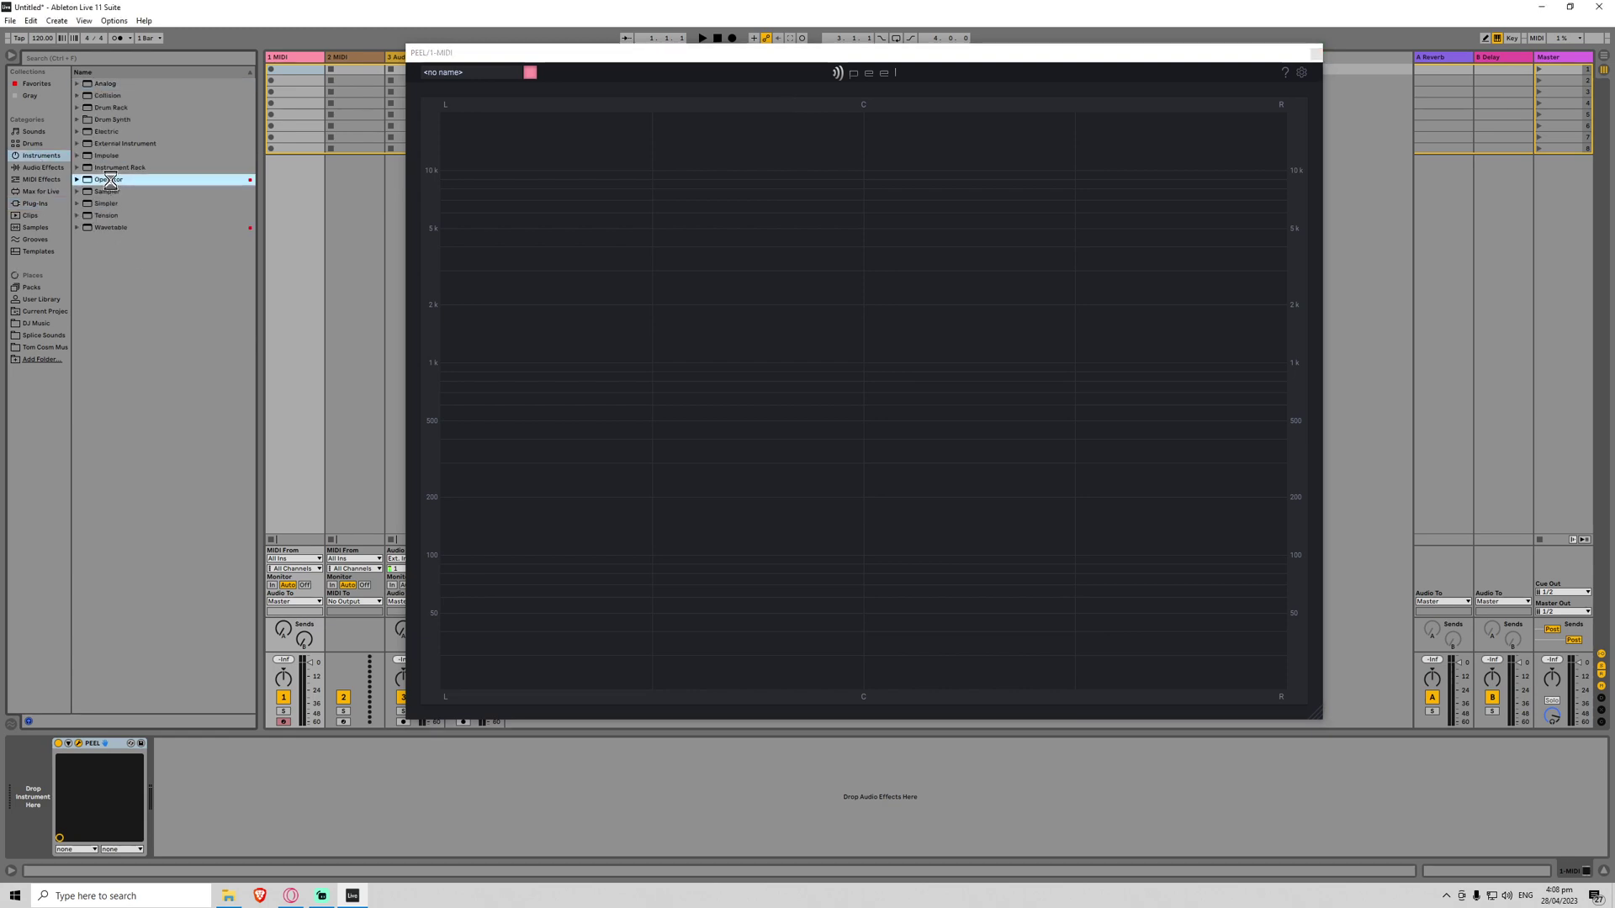
pyautogui.click(745, 751)
# Step: Play several test notes through Operator and watch how PEEL displays them
pyautogui.press('a')
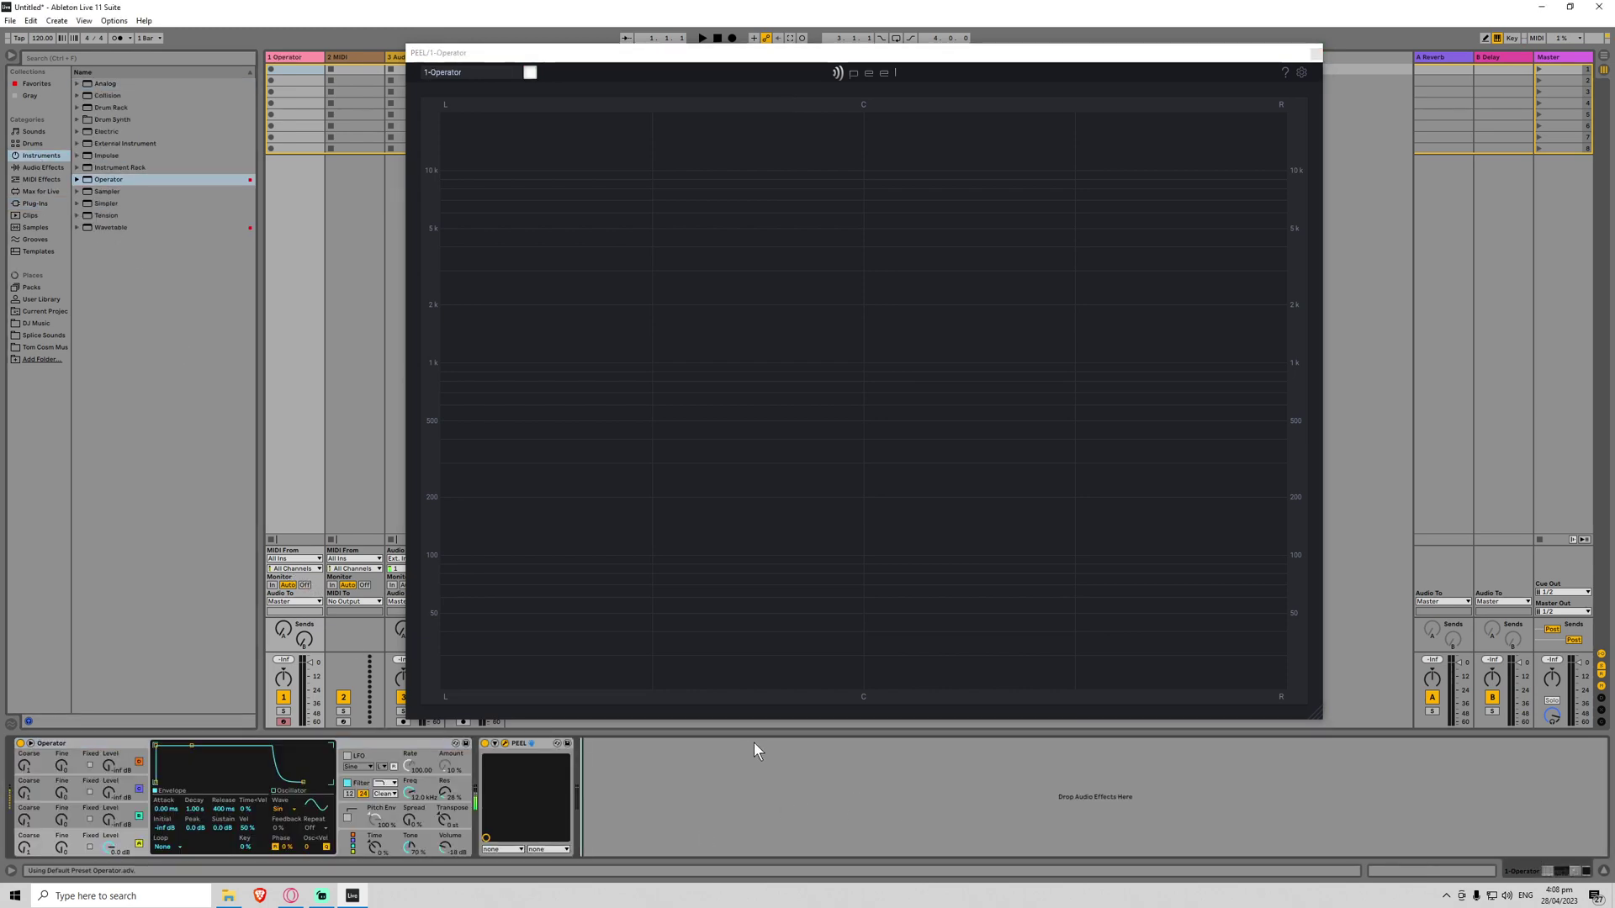
pyautogui.press('g')
pyautogui.press('h')
pyautogui.press('j')
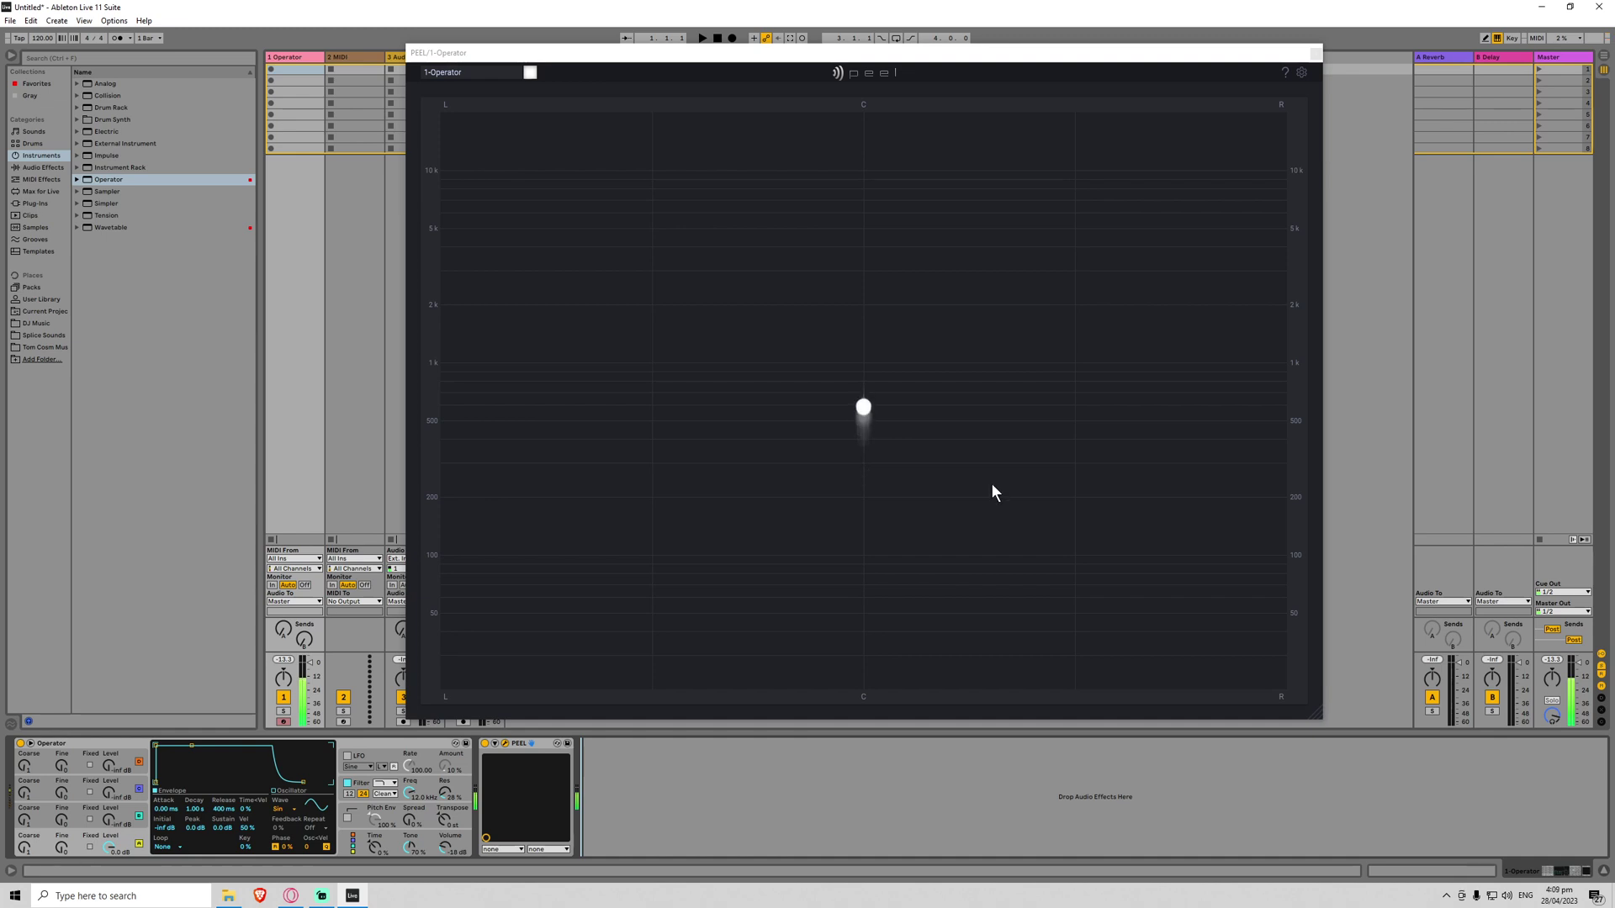
pyautogui.press('a')
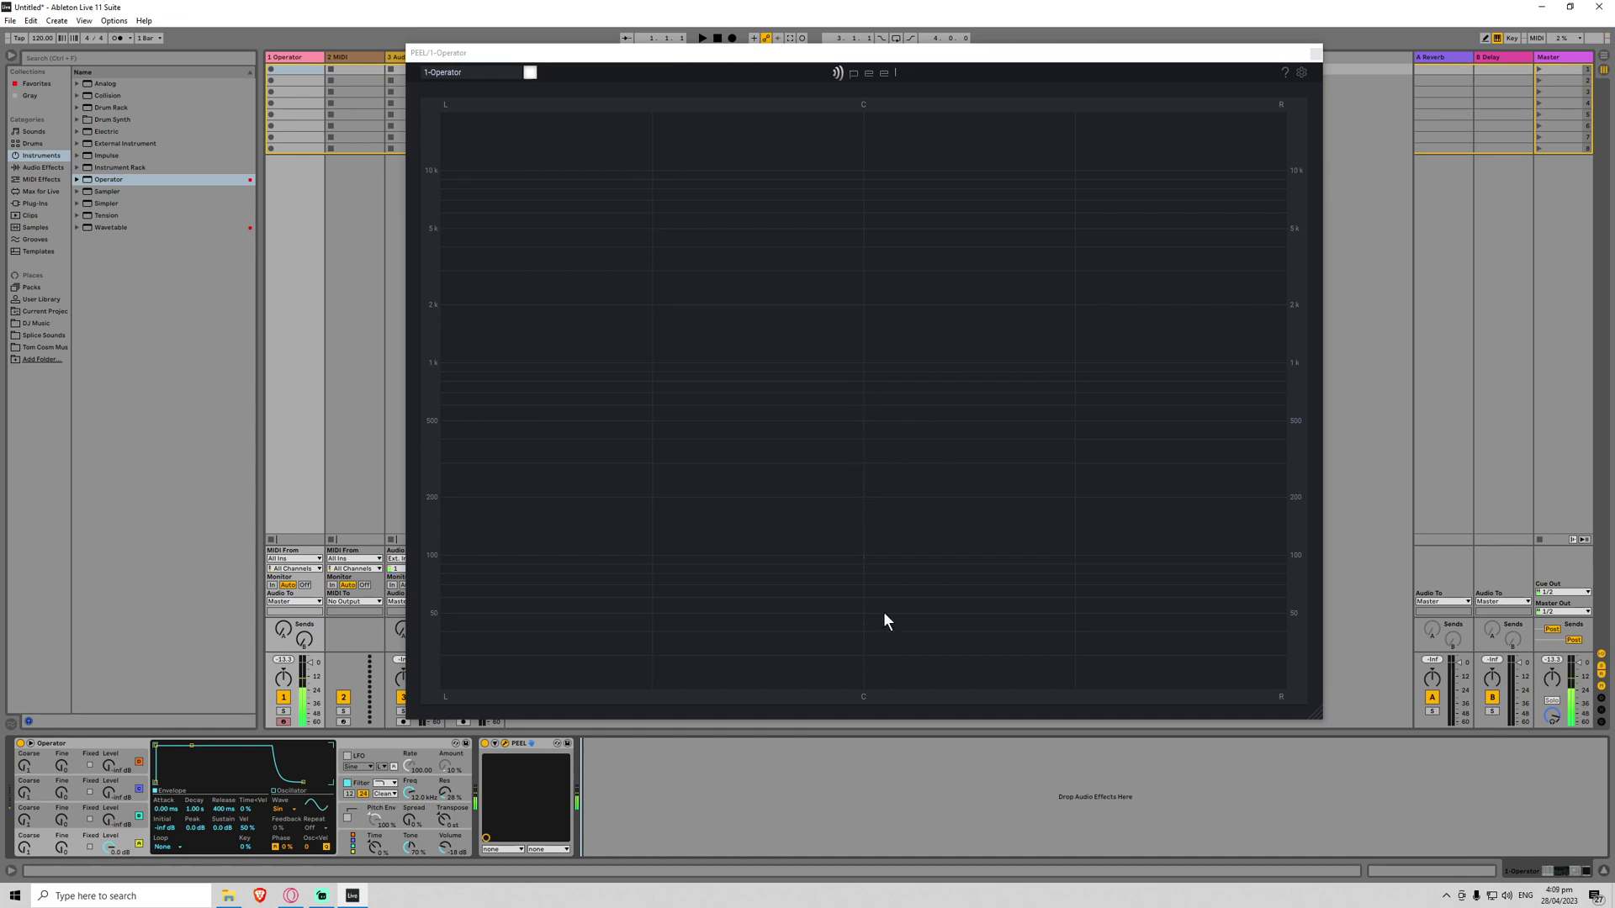
pyautogui.press('a')
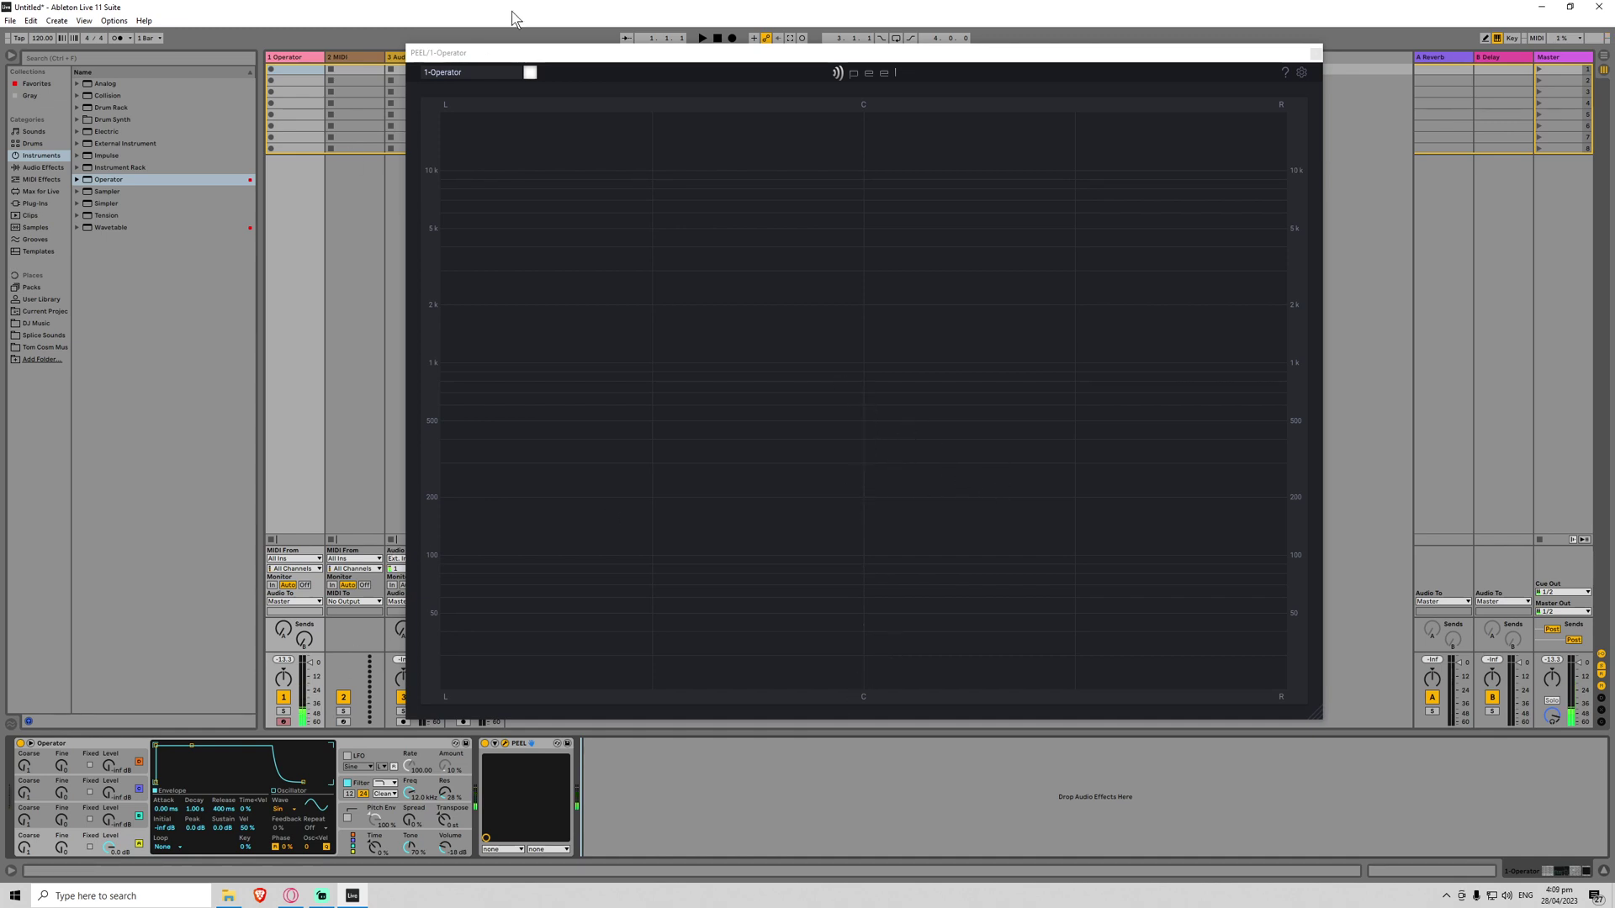
# Step: Create a MIDI clip in the first track's top slot with a G1 note and play it with the devices shown
pyautogui.doubleClick(286, 71)
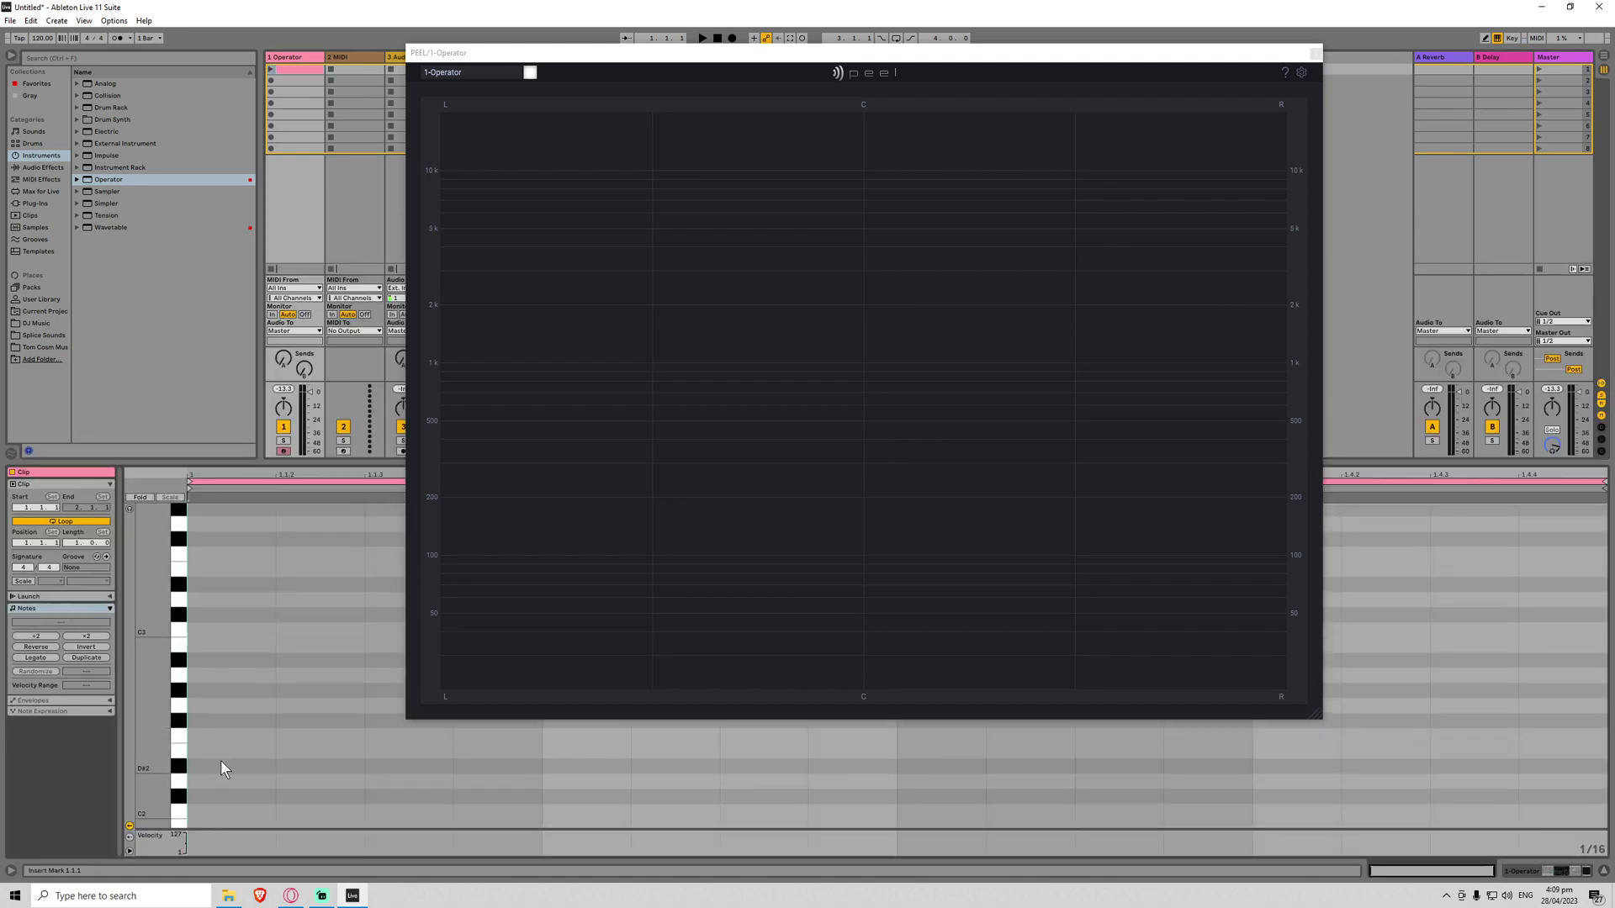
pyautogui.scroll(-4, 221, 761)
pyautogui.doubleClick(219, 722)
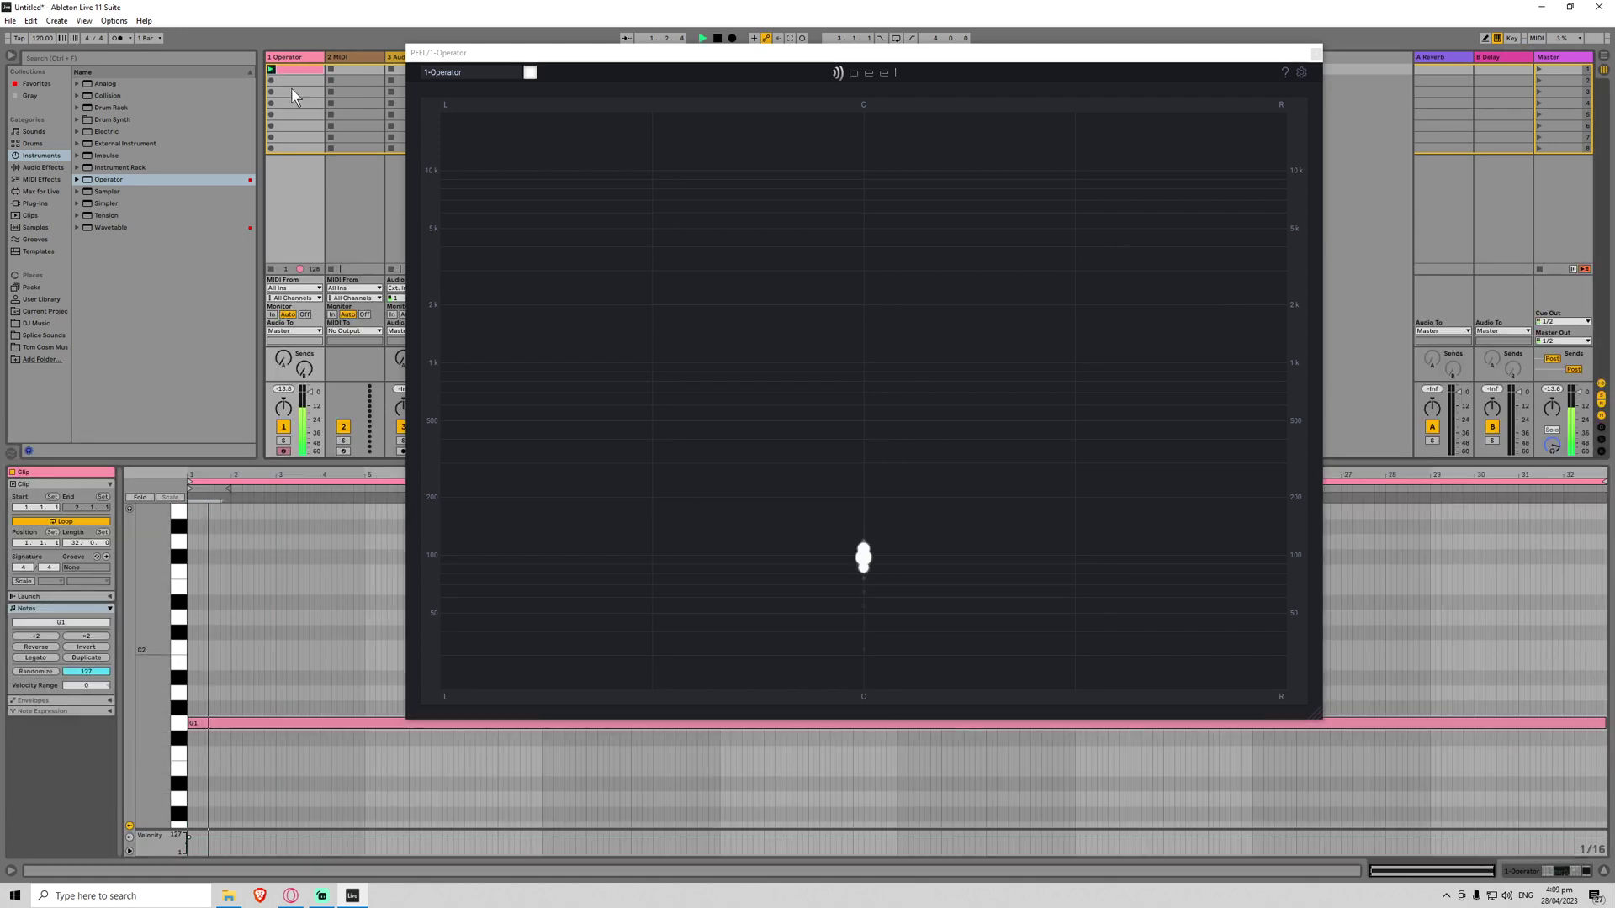
pyautogui.doubleClick(286, 57)
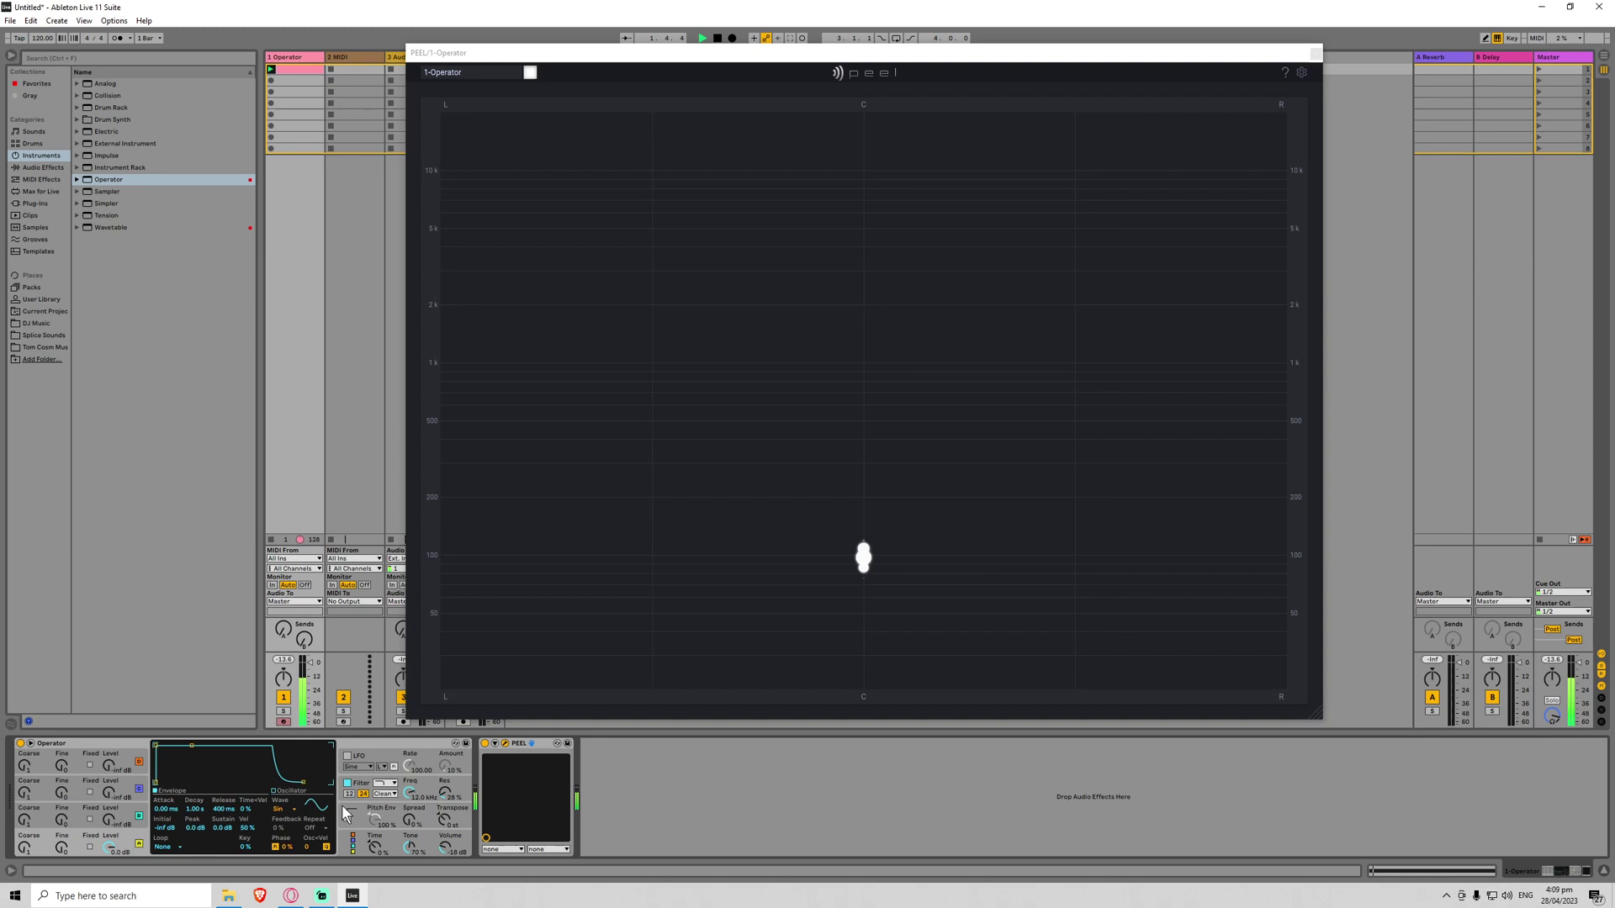
# Step: Turn off Operator's filter and show oscillator A's harmonics editor with 16 partials
pyautogui.click(347, 783)
pyautogui.click(84, 833)
pyautogui.click(294, 790)
pyautogui.click(323, 773)
pyautogui.click(322, 764)
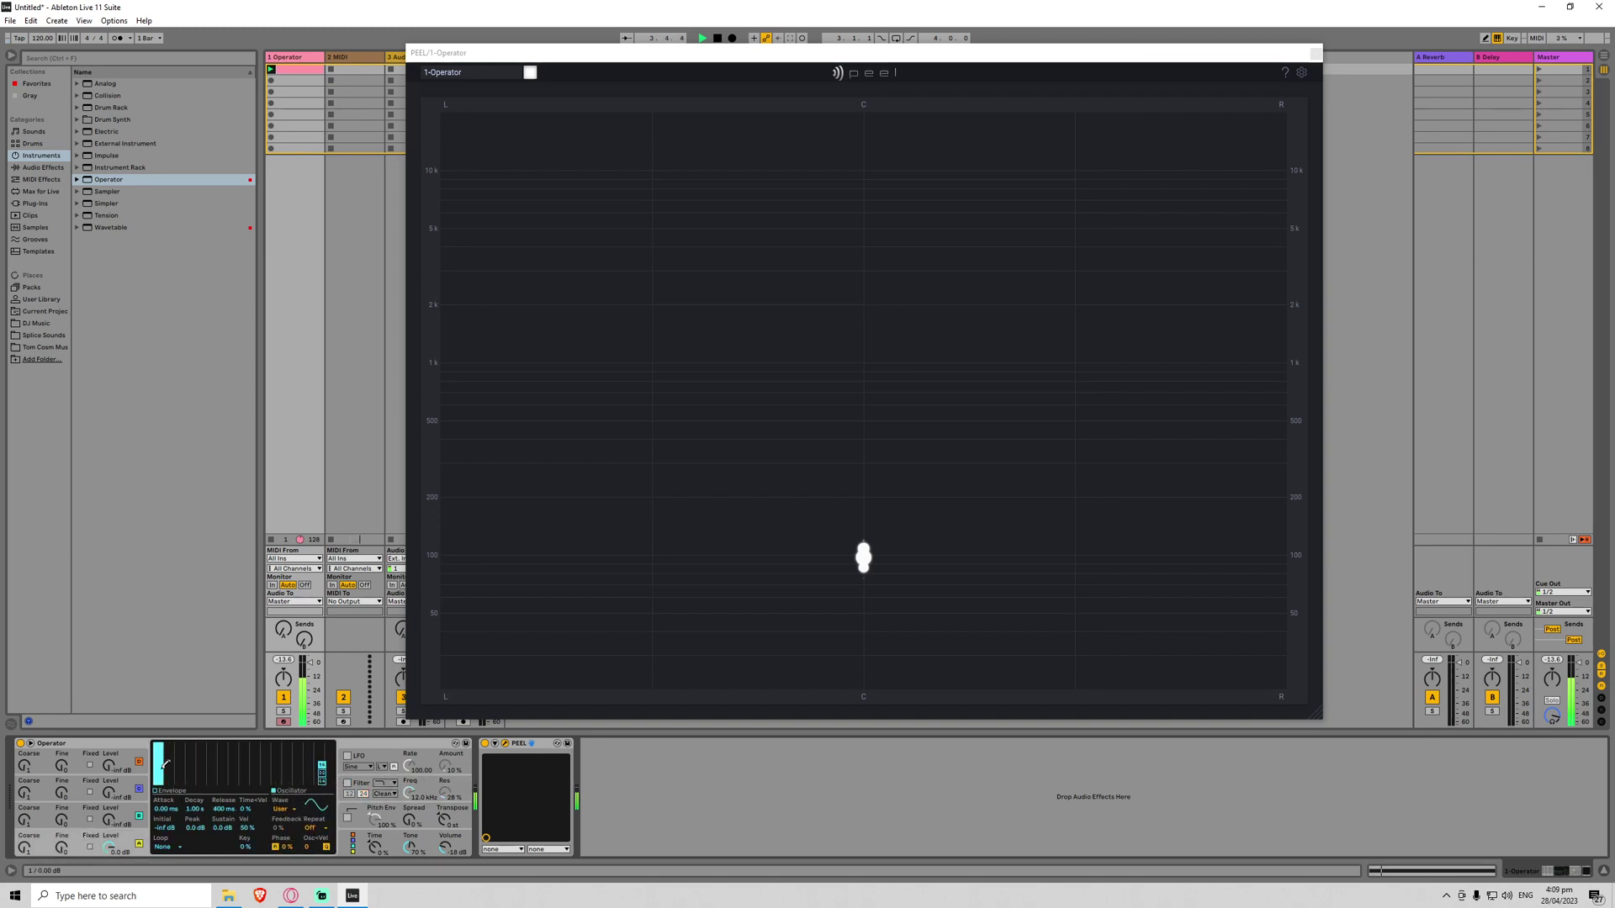
# Step: Draw every harmonic of oscillator A at full level, first with 16 partials and again with 64
pyautogui.click(169, 743)
pyautogui.moveTo(179, 744); pyautogui.dragTo(326, 745)
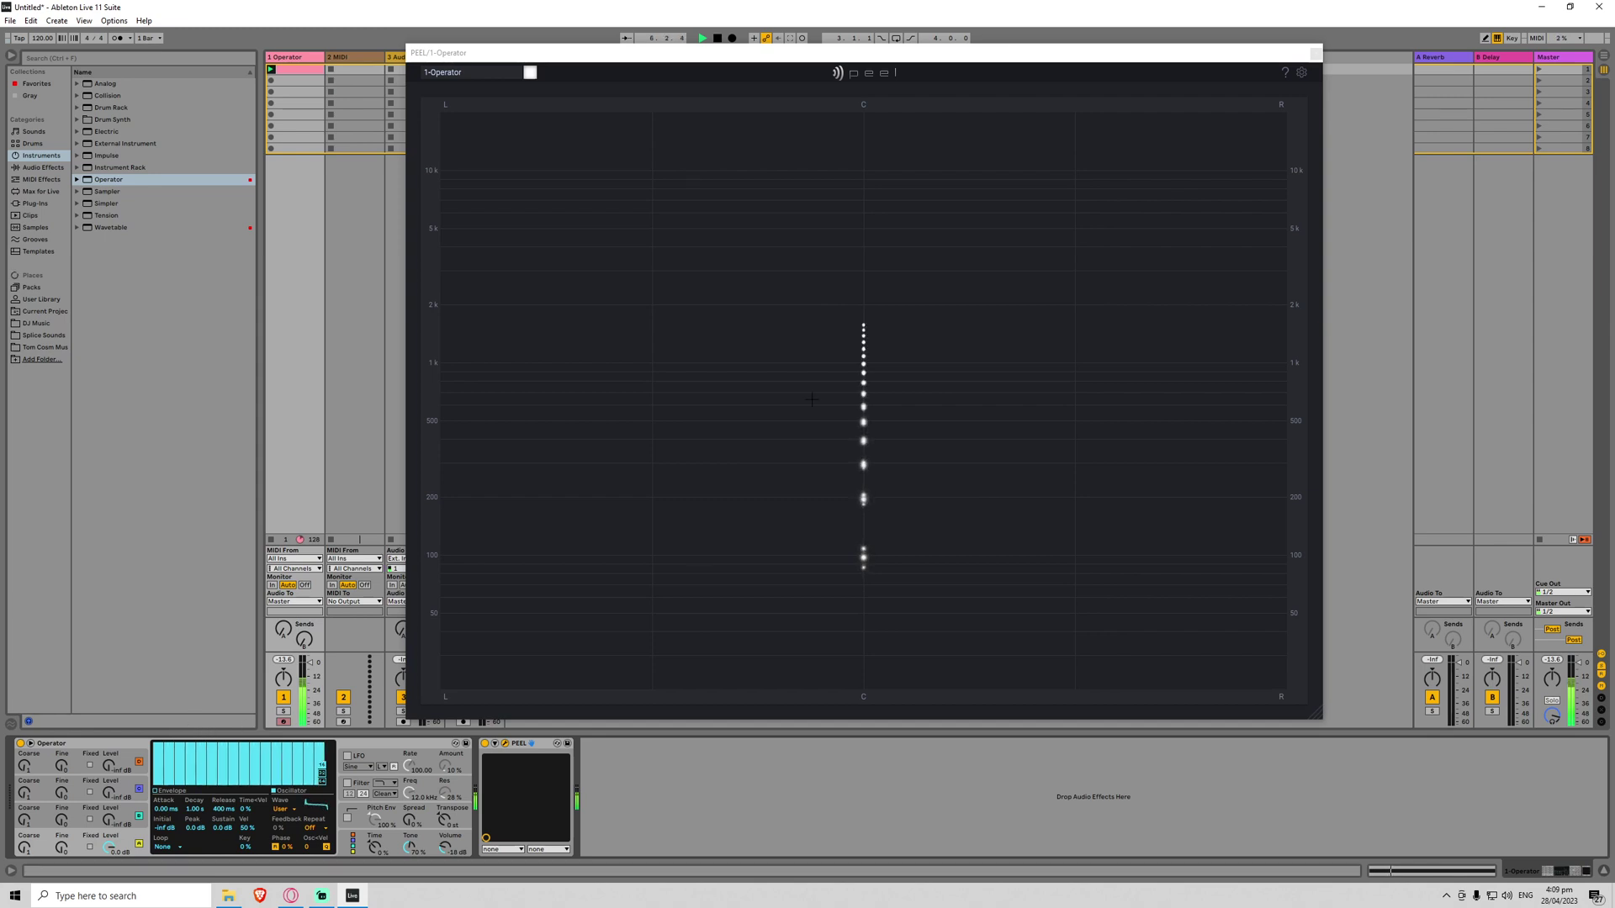
pyautogui.click(323, 780)
pyautogui.moveTo(227, 742)
pyautogui.mouseDown()
pyautogui.moveTo(196, 741)
pyautogui.moveTo(341, 723)
pyautogui.mouseUp()
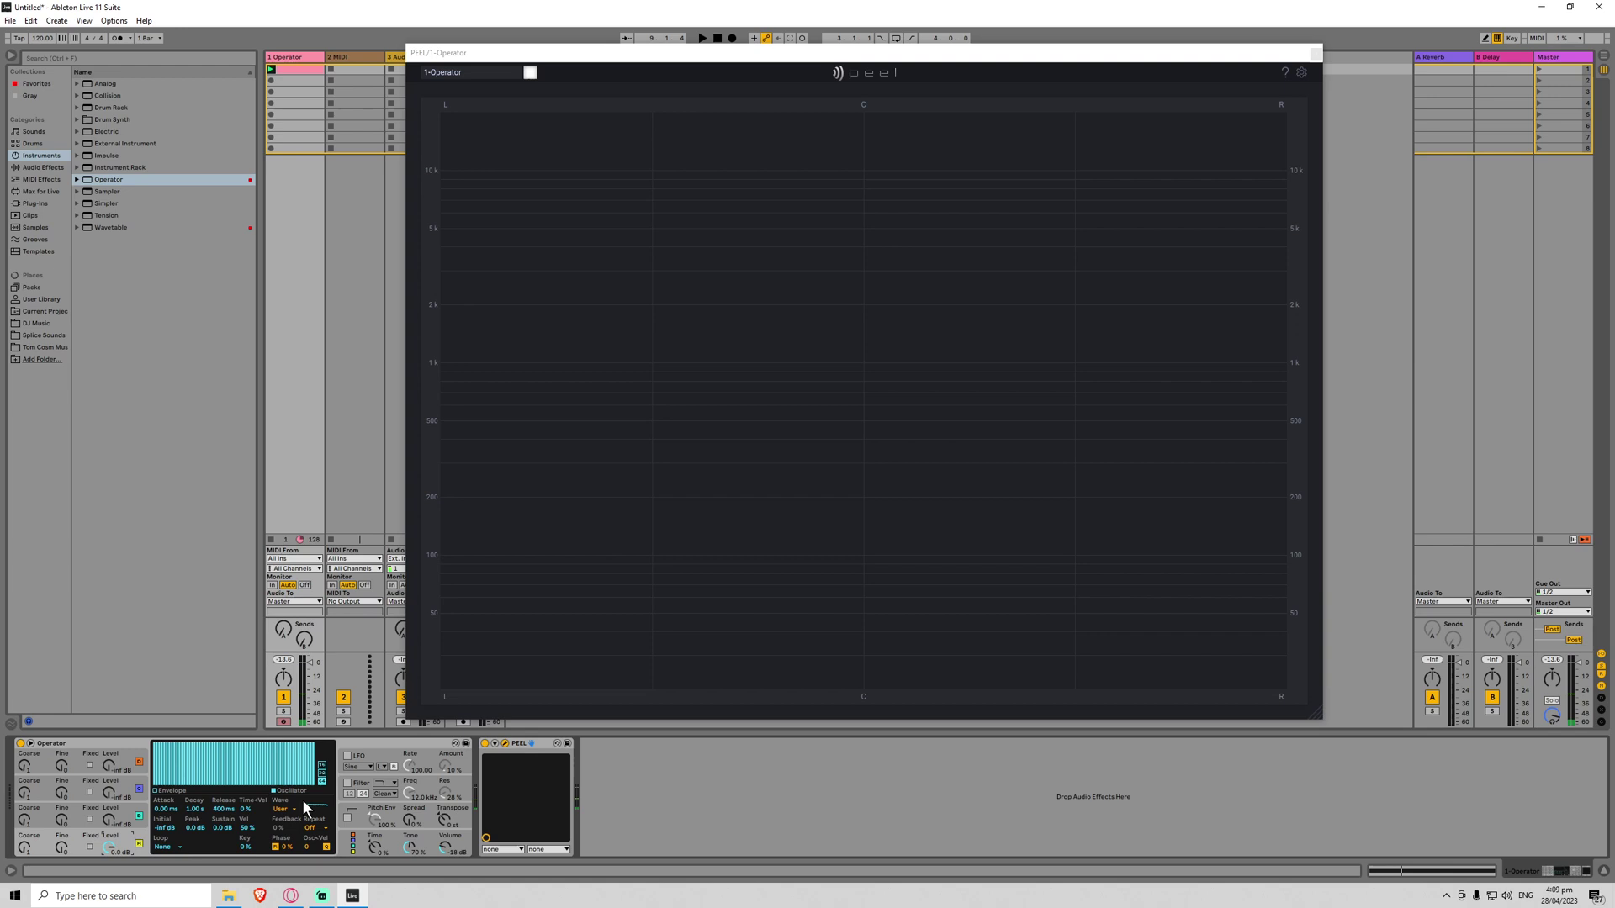
# Step: Set oscillator A to a preset sawtooth waveform and play the clip
pyautogui.click(283, 810)
pyautogui.click(282, 686)
pyautogui.press('space')
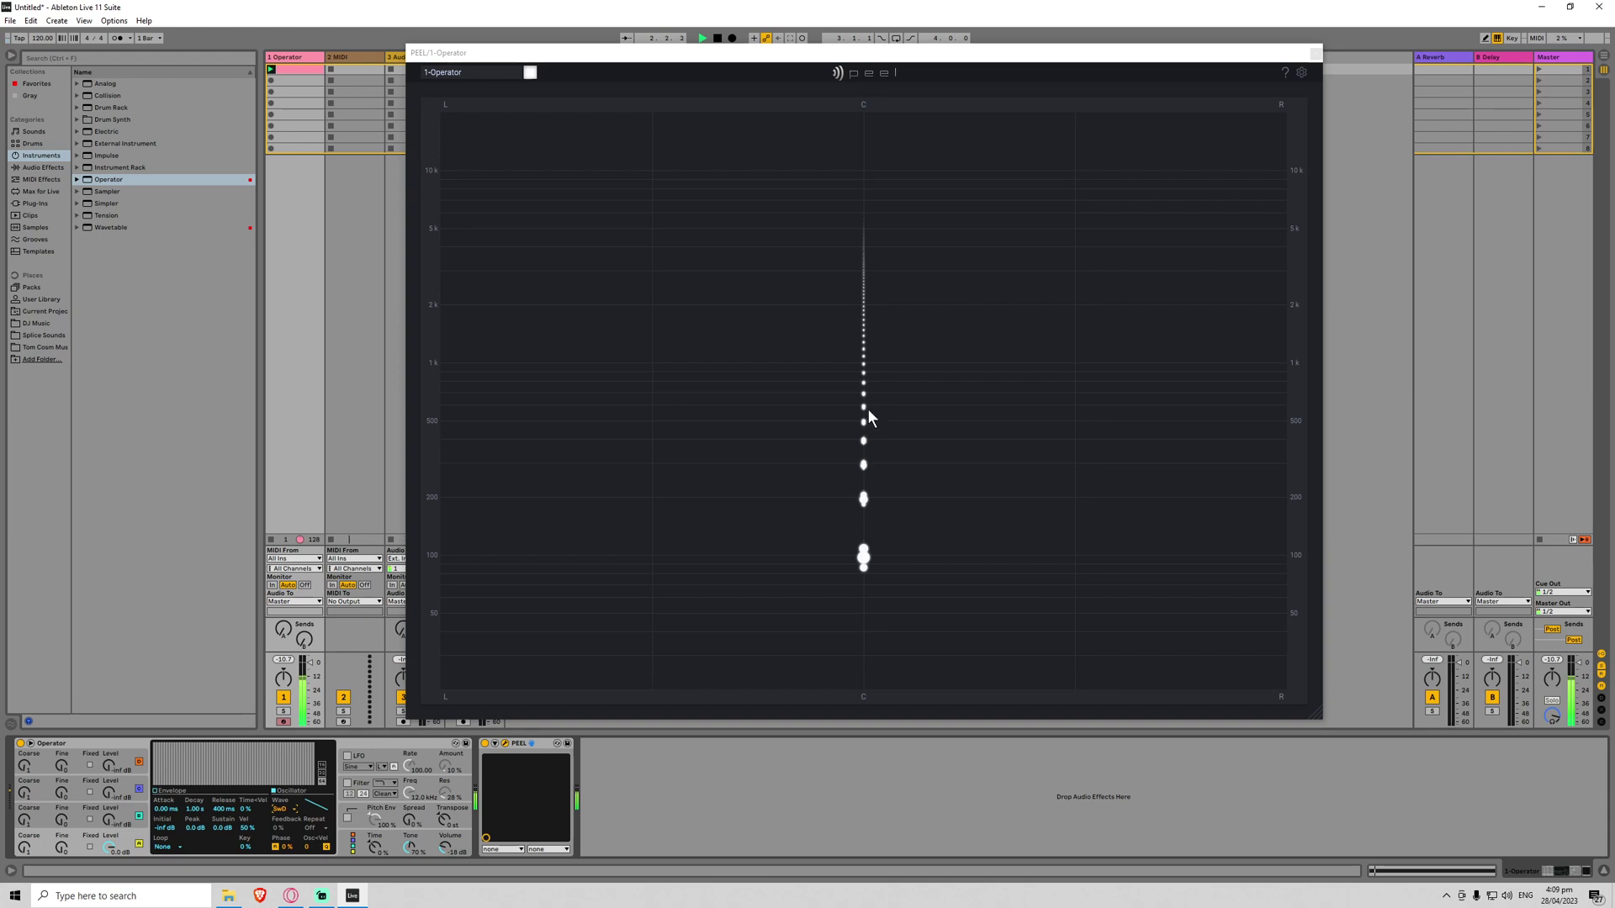
# Step: Try raising Operator's Spread during playback and return it to its minimum
pyautogui.moveTo(410, 820); pyautogui.dragTo(409, 807)
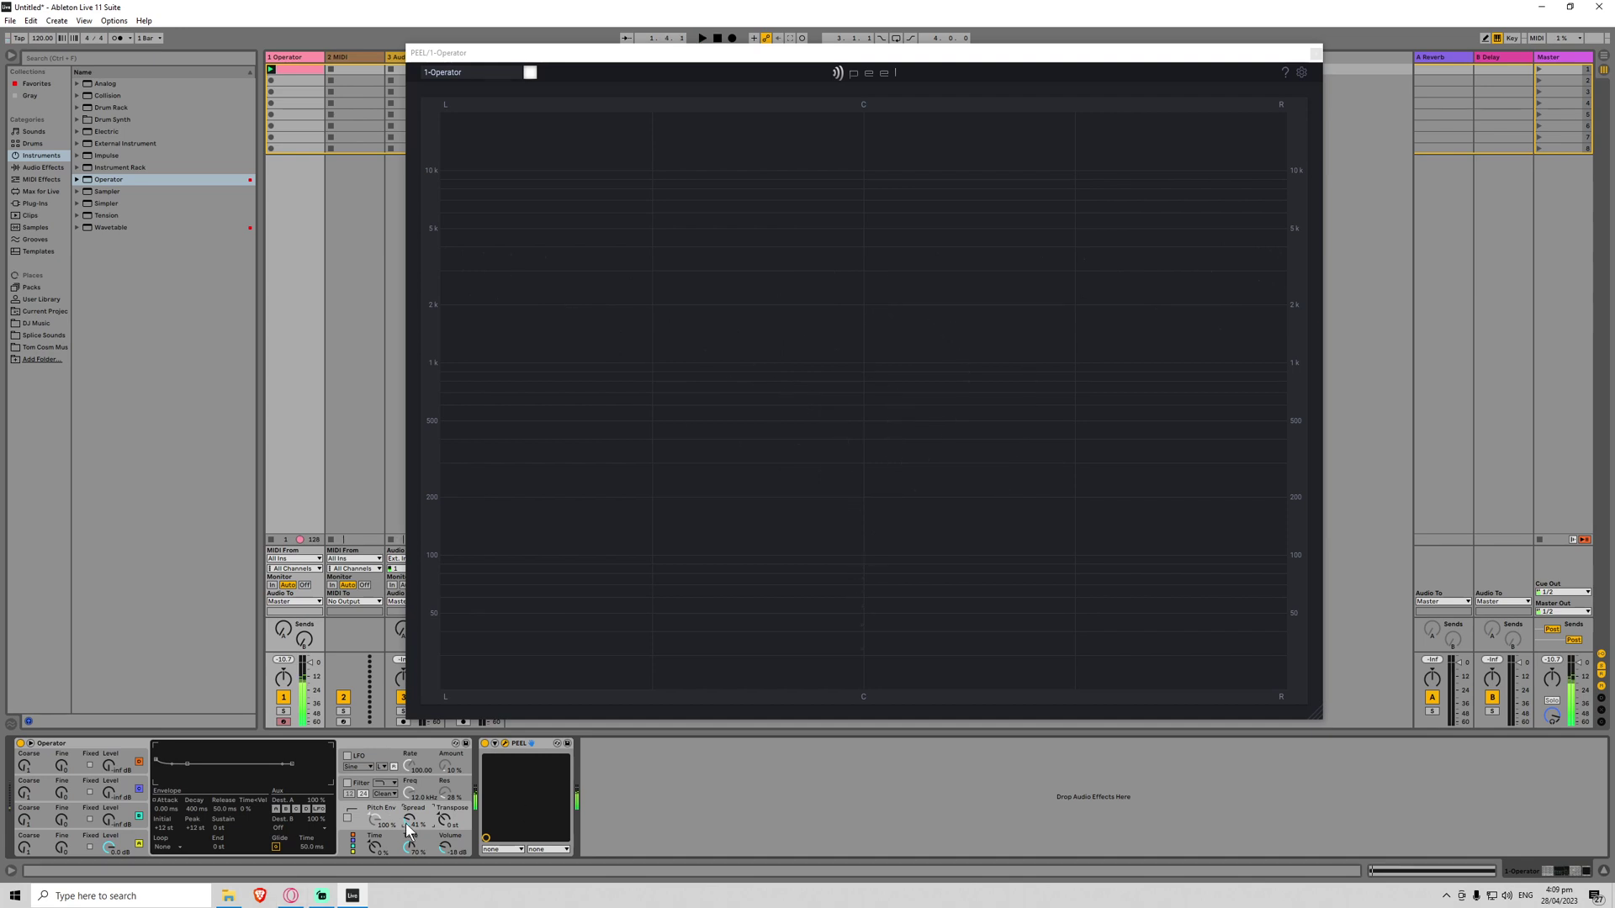
pyautogui.moveTo(408, 828); pyautogui.dragTo(429, 827)
pyautogui.moveTo(409, 819); pyautogui.dragTo(409, 860)
pyautogui.press('space')
# Step: Insert Phaser-Flanger between Operator and PEEL, set its Notches to 1, and play the clip
pyautogui.click(66, 167)
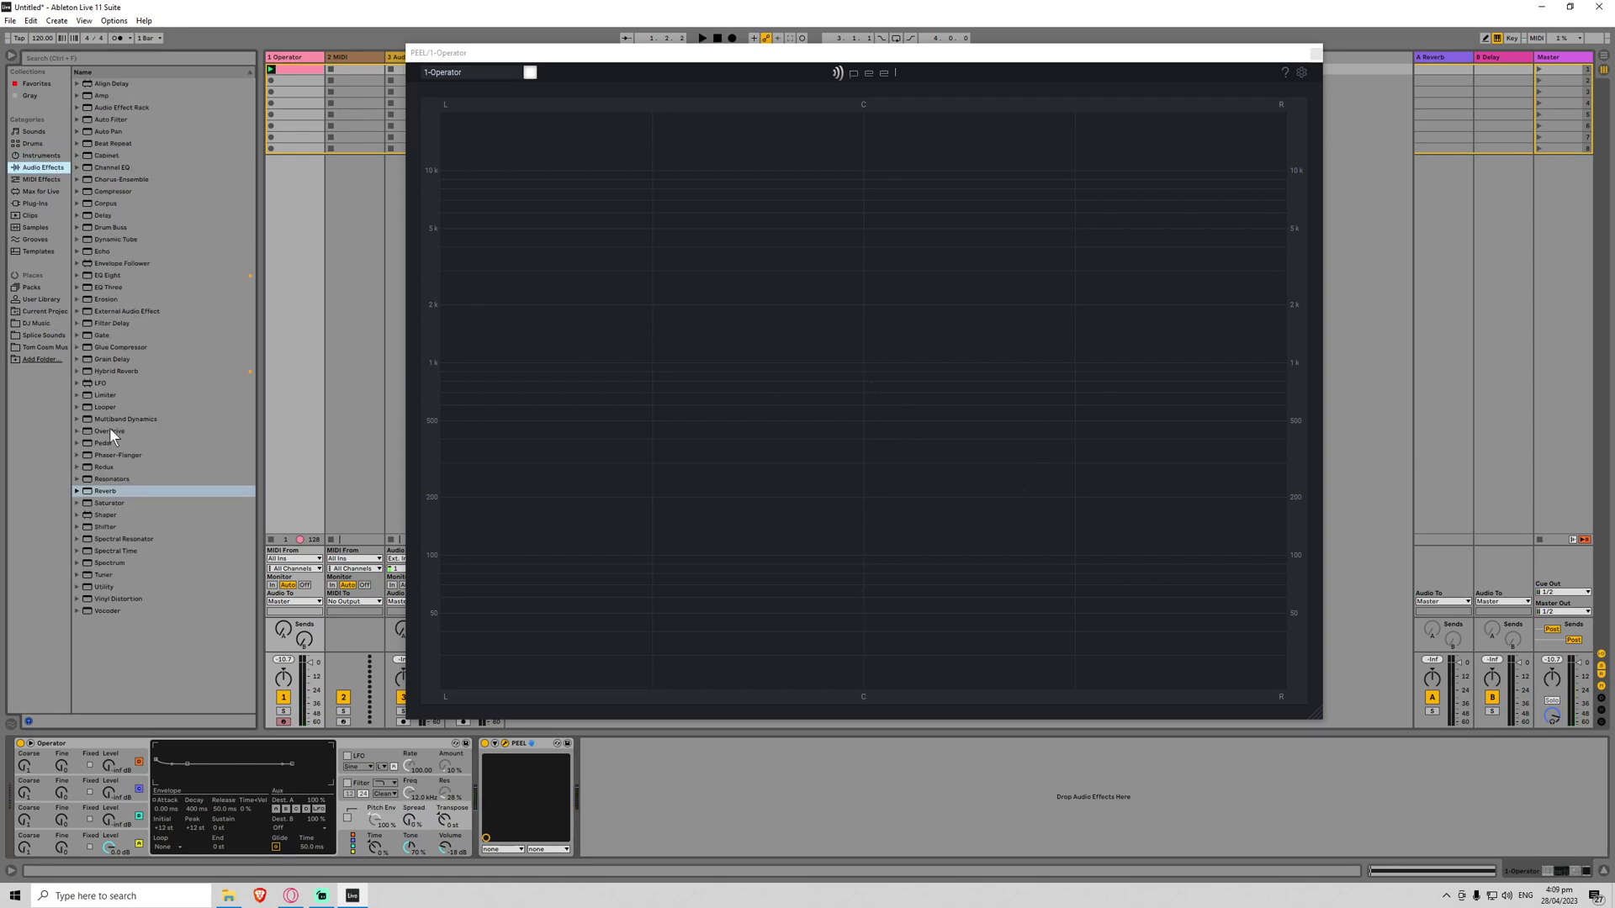
pyautogui.moveTo(122, 454); pyautogui.dragTo(433, 812)
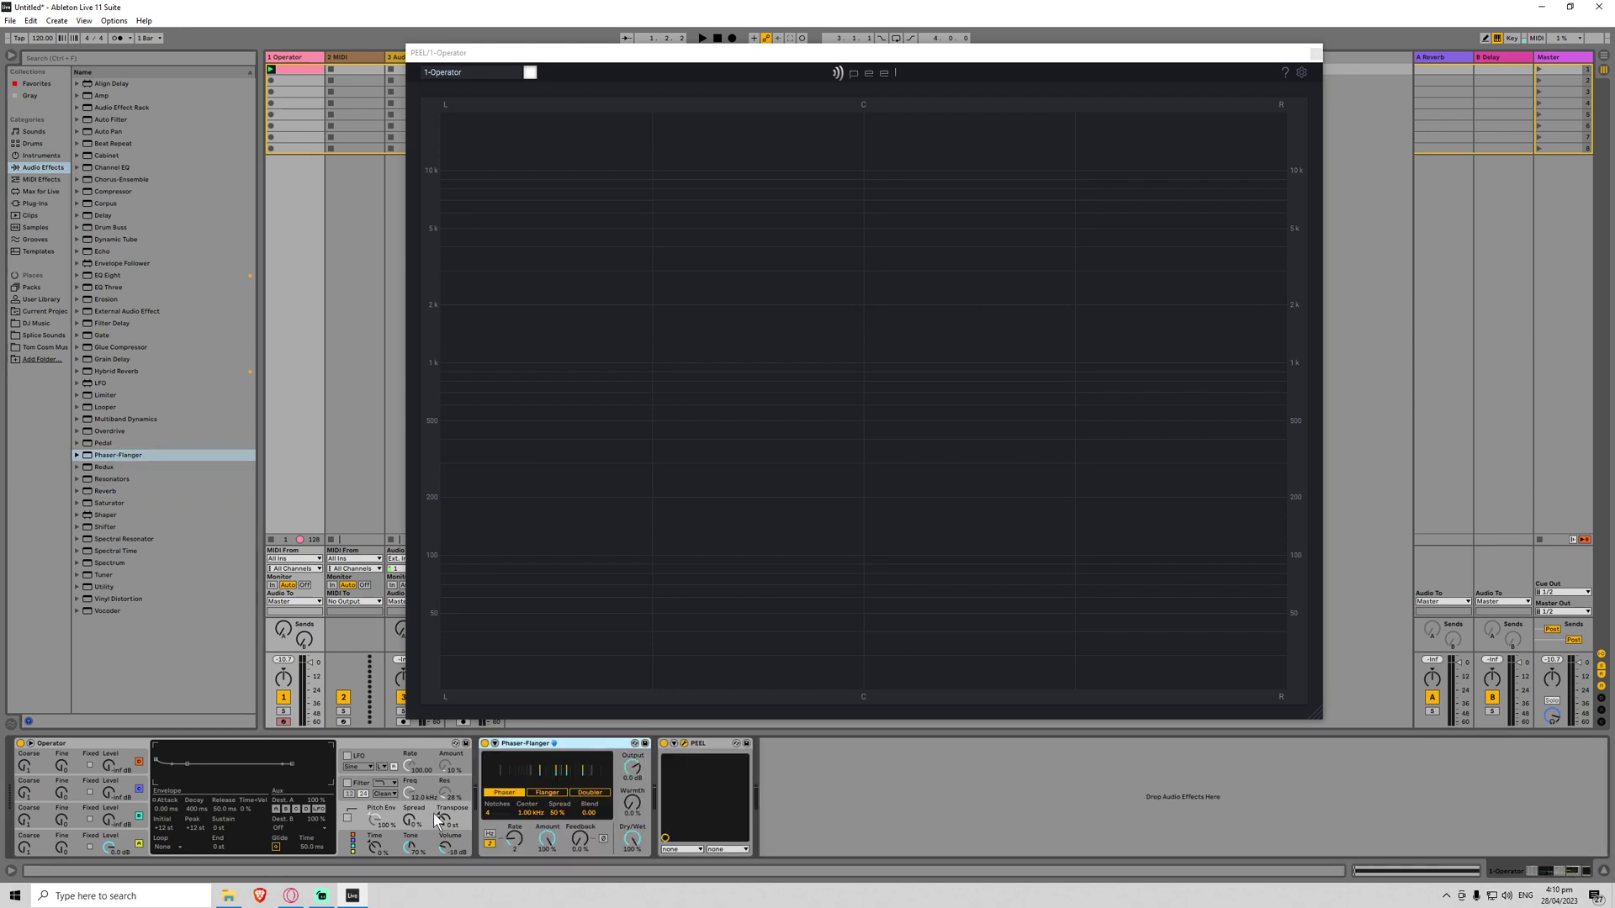
pyautogui.click(523, 810)
pyautogui.press('space')
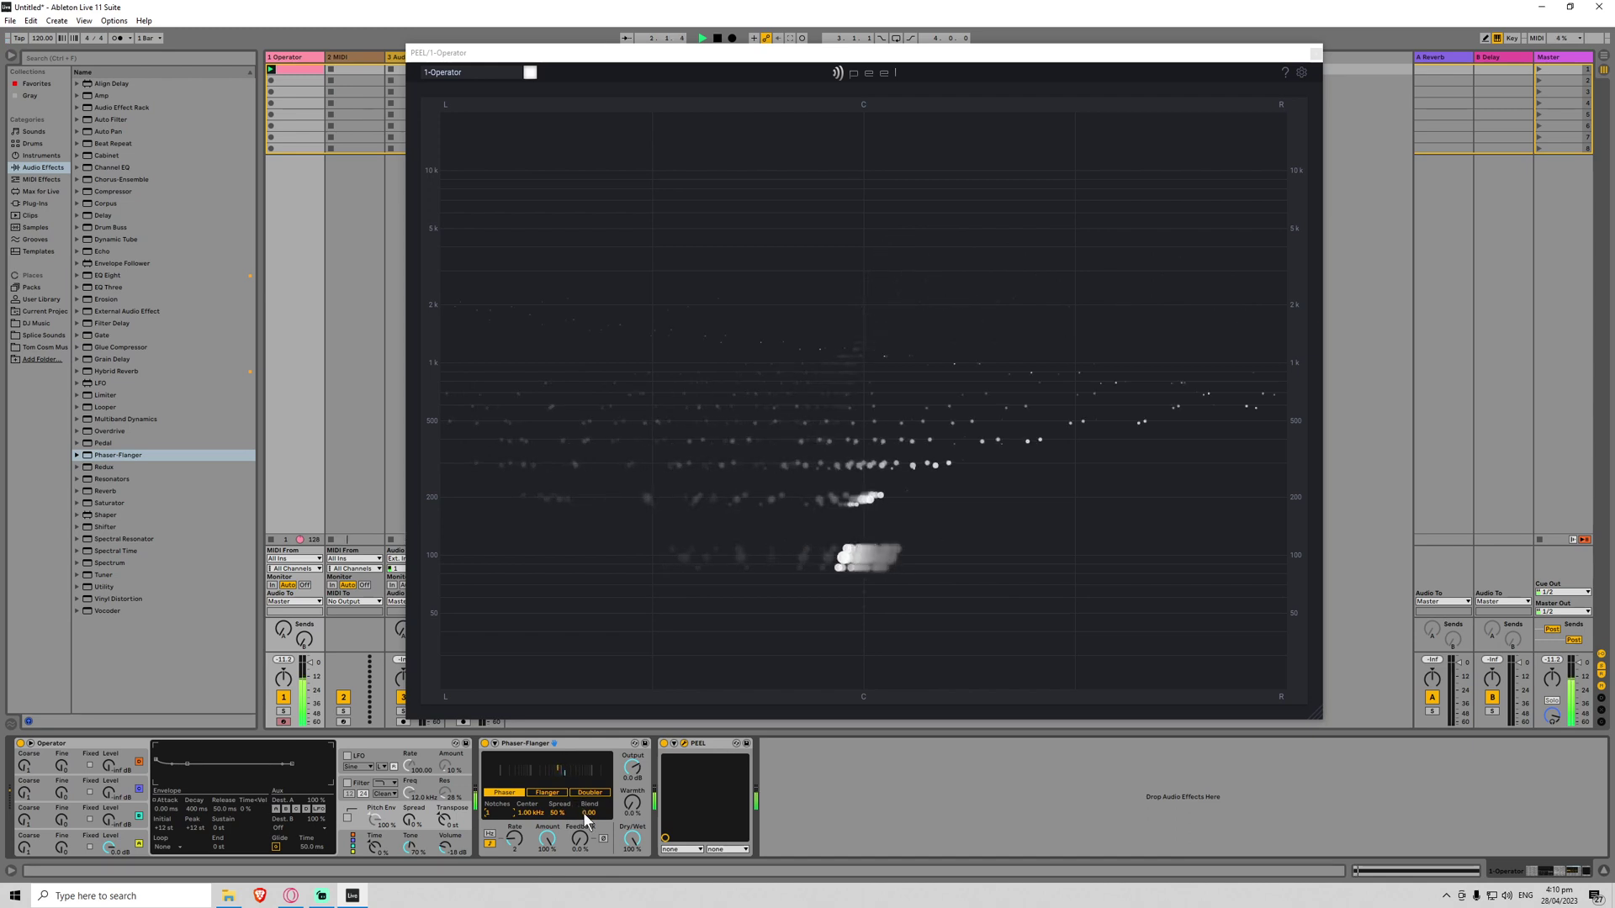
# Step: Switch Phaser-Flanger's modulation rate to free frequency in Hz, set its Amount to 50%, and audition the clip
pyautogui.click(490, 843)
pyautogui.press('space')
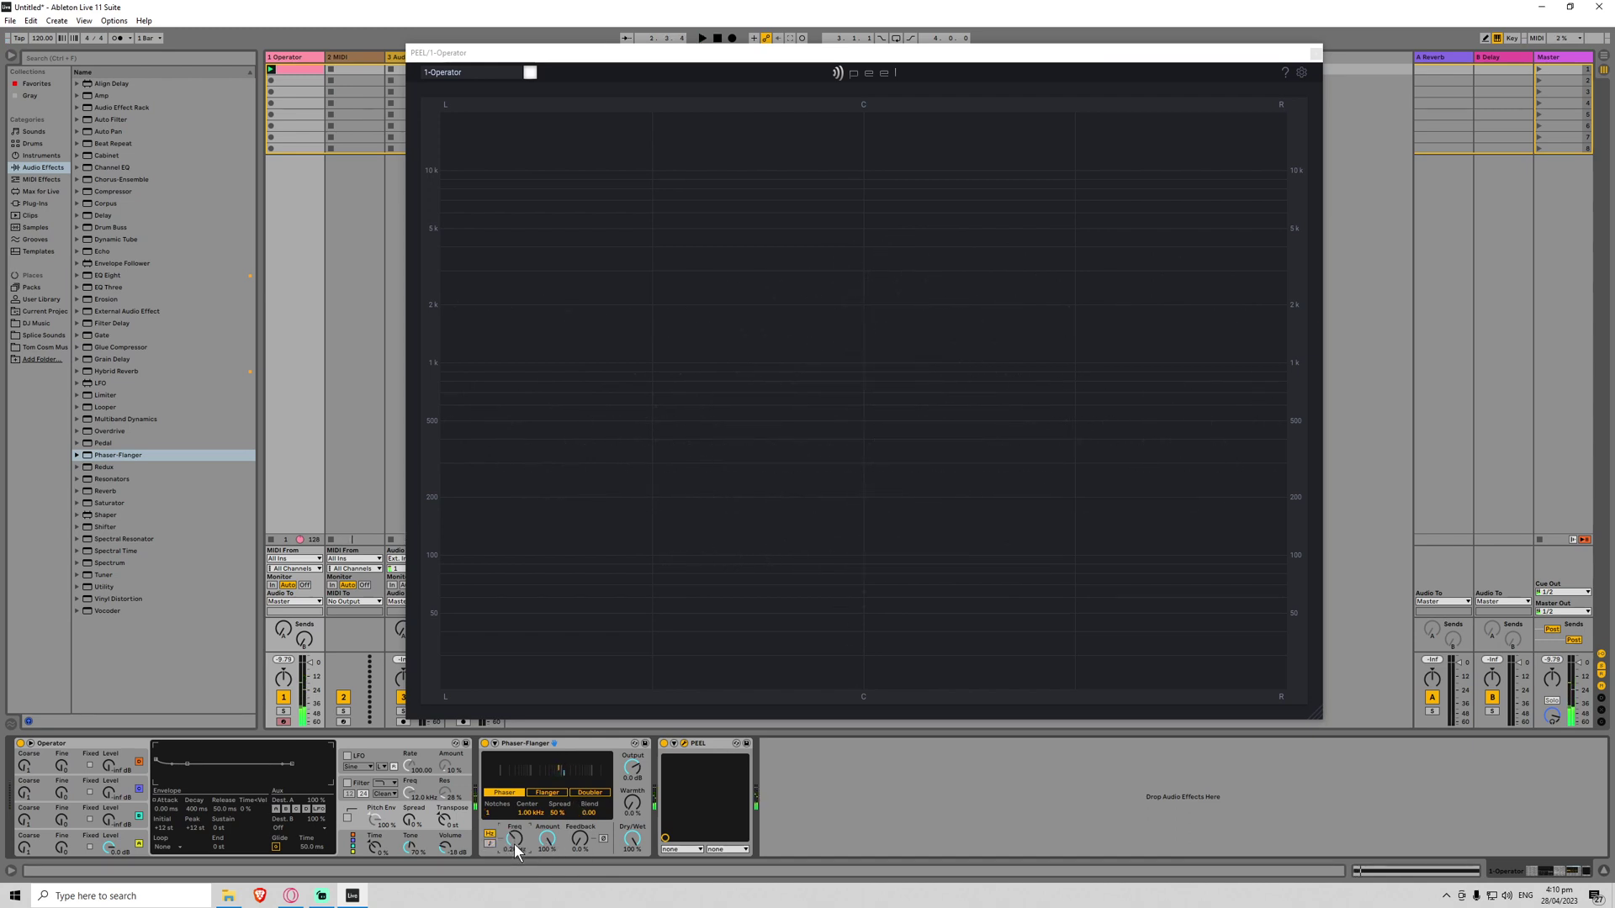
pyautogui.moveTo(547, 839)
pyautogui.mouseDown()
pyautogui.moveTo(546, 907)
pyautogui.moveTo(547, 787)
pyautogui.mouseUp()
pyautogui.press('space')
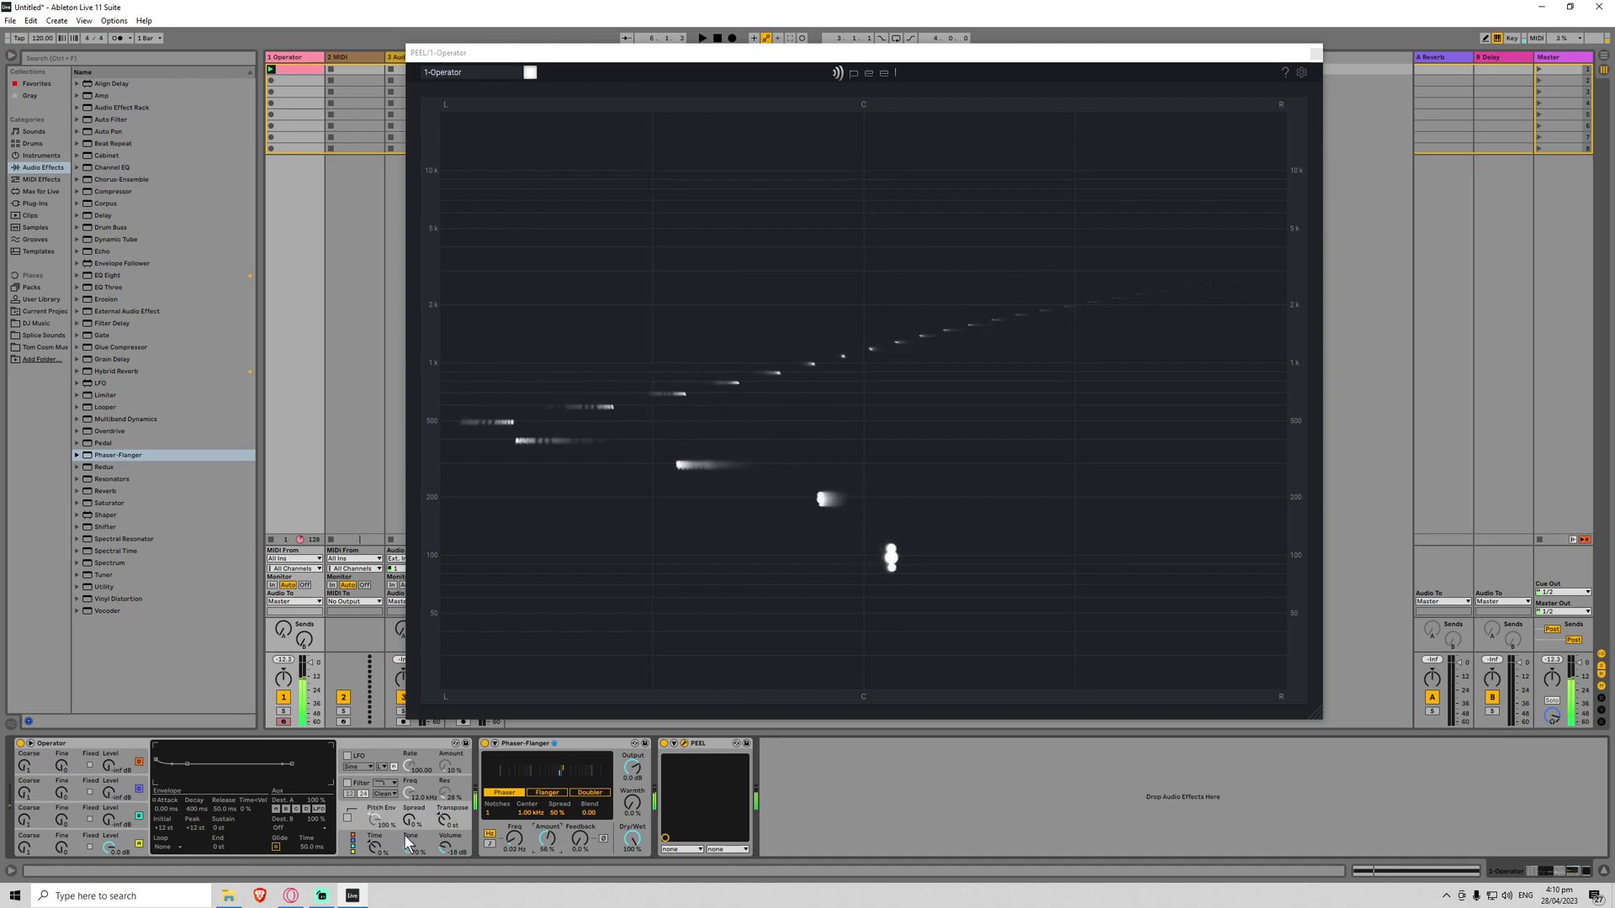
pyautogui.press('space')
# Step: Bypass Phaser-Flanger and move a small mute region across the lower harmonics in PEEL during playback
pyautogui.click(485, 743)
pyautogui.press('space')
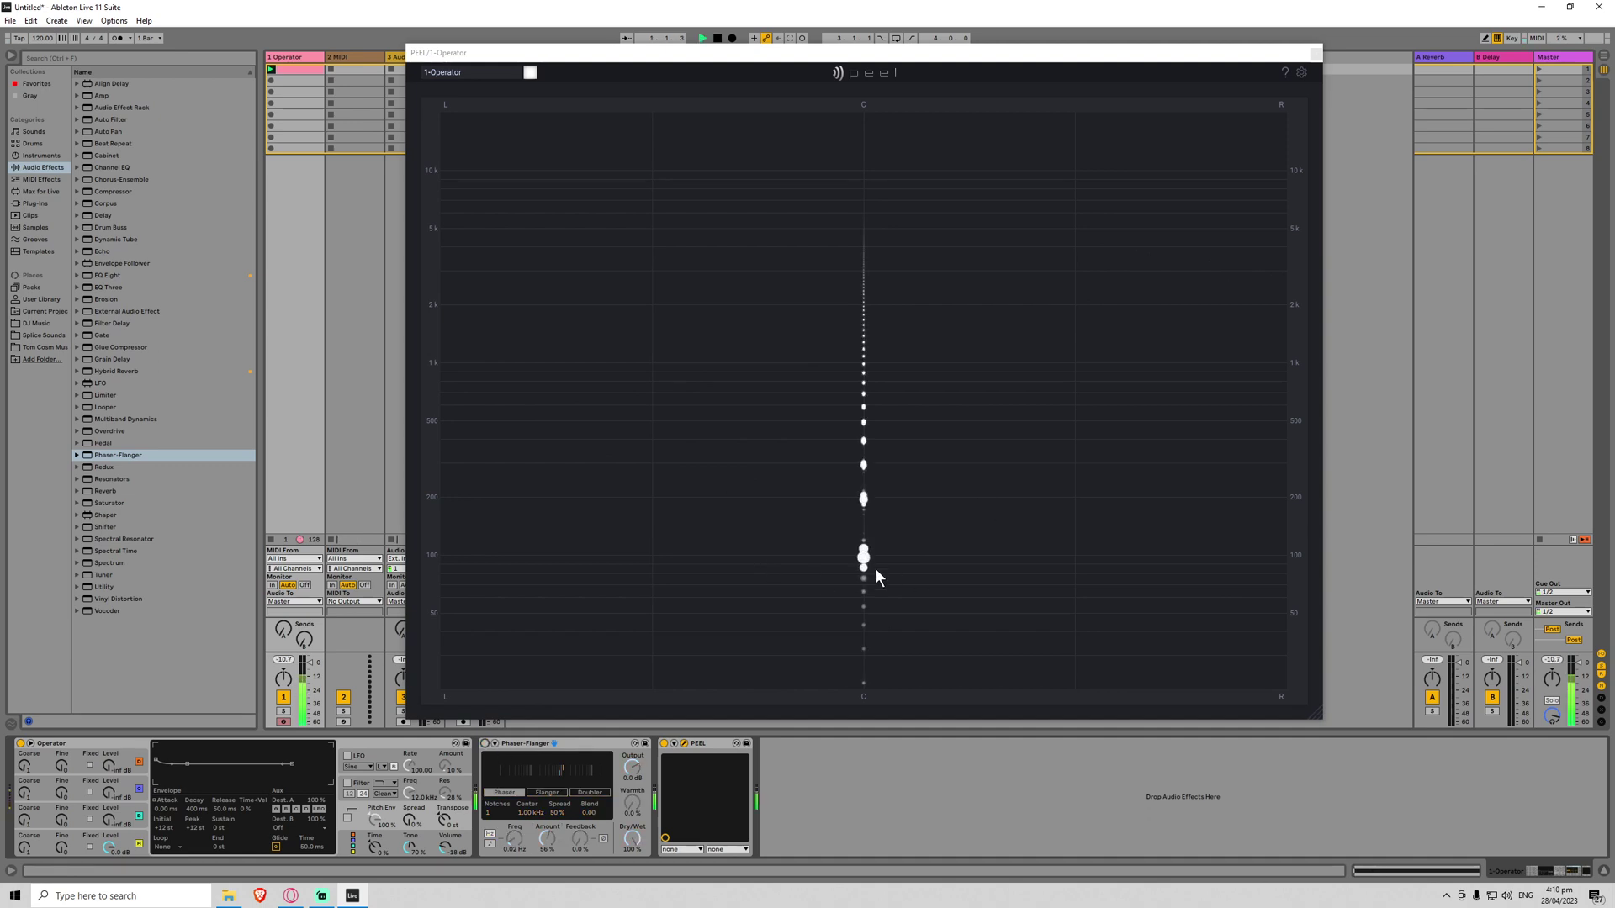
pyautogui.click(837, 525)
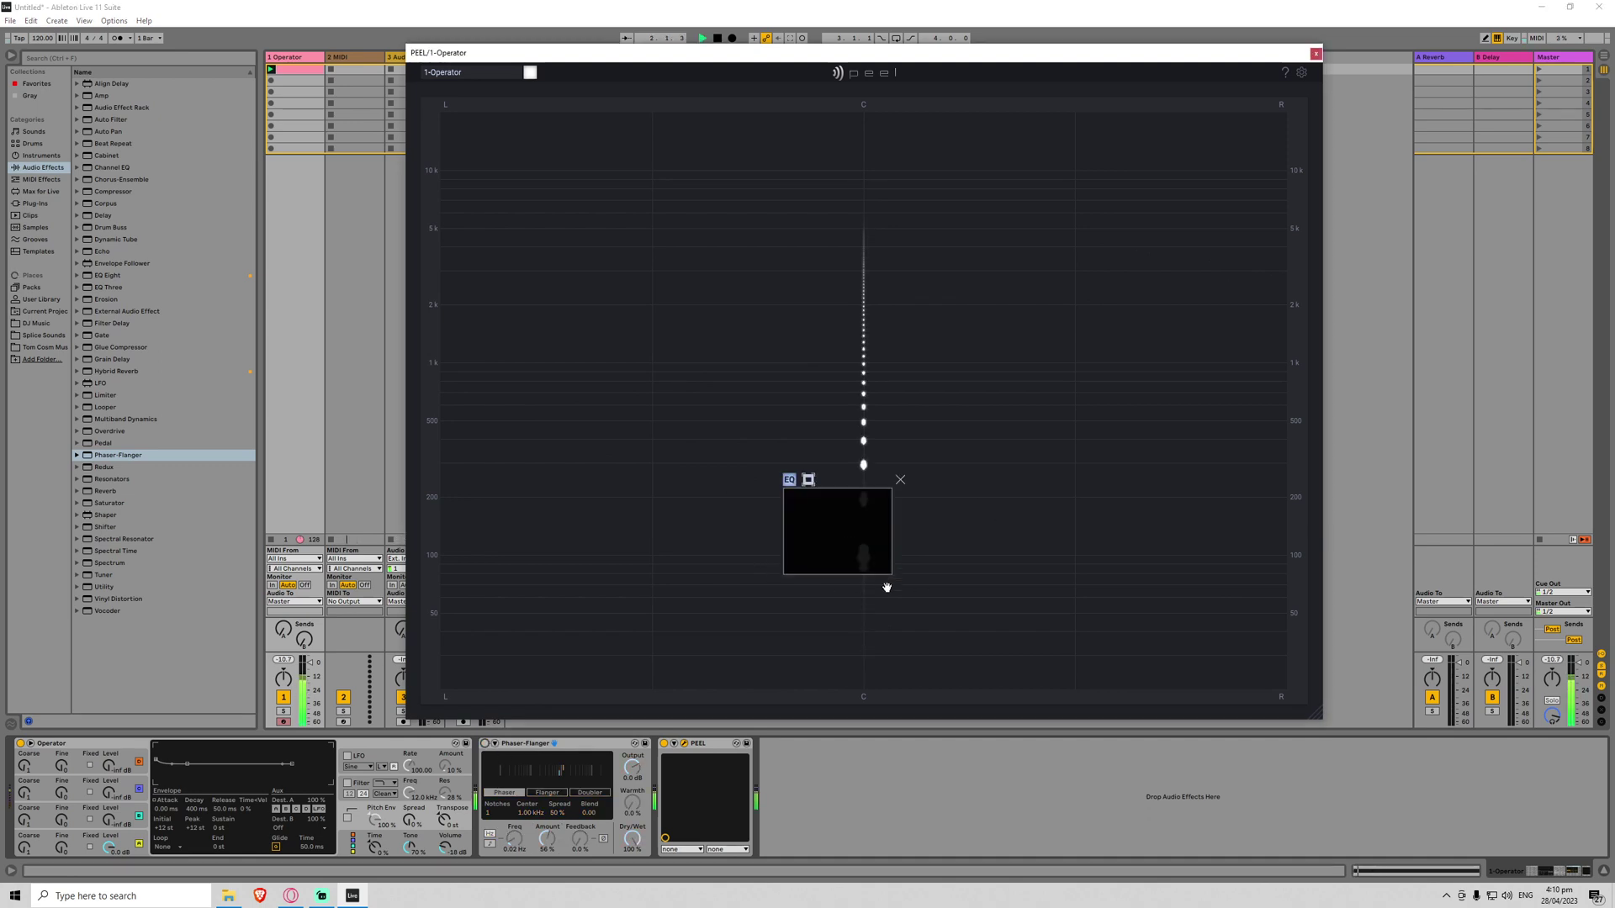
pyautogui.moveTo(879, 555); pyautogui.dragTo(901, 572)
pyautogui.moveTo(917, 630); pyautogui.dragTo(911, 619)
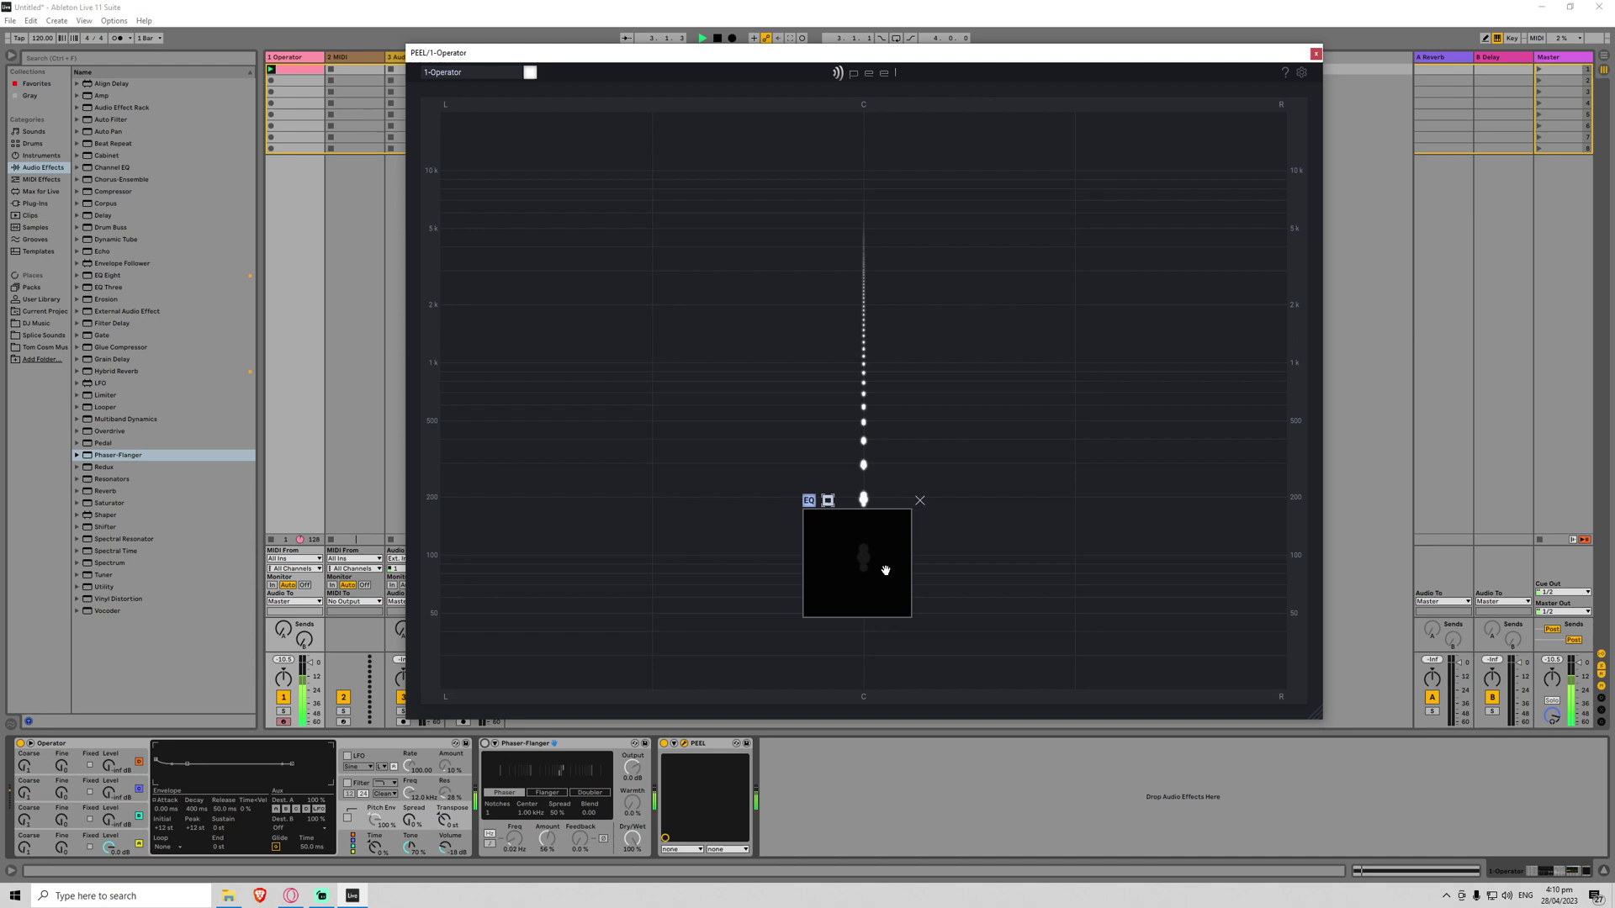
pyautogui.moveTo(880, 566); pyautogui.dragTo(891, 433)
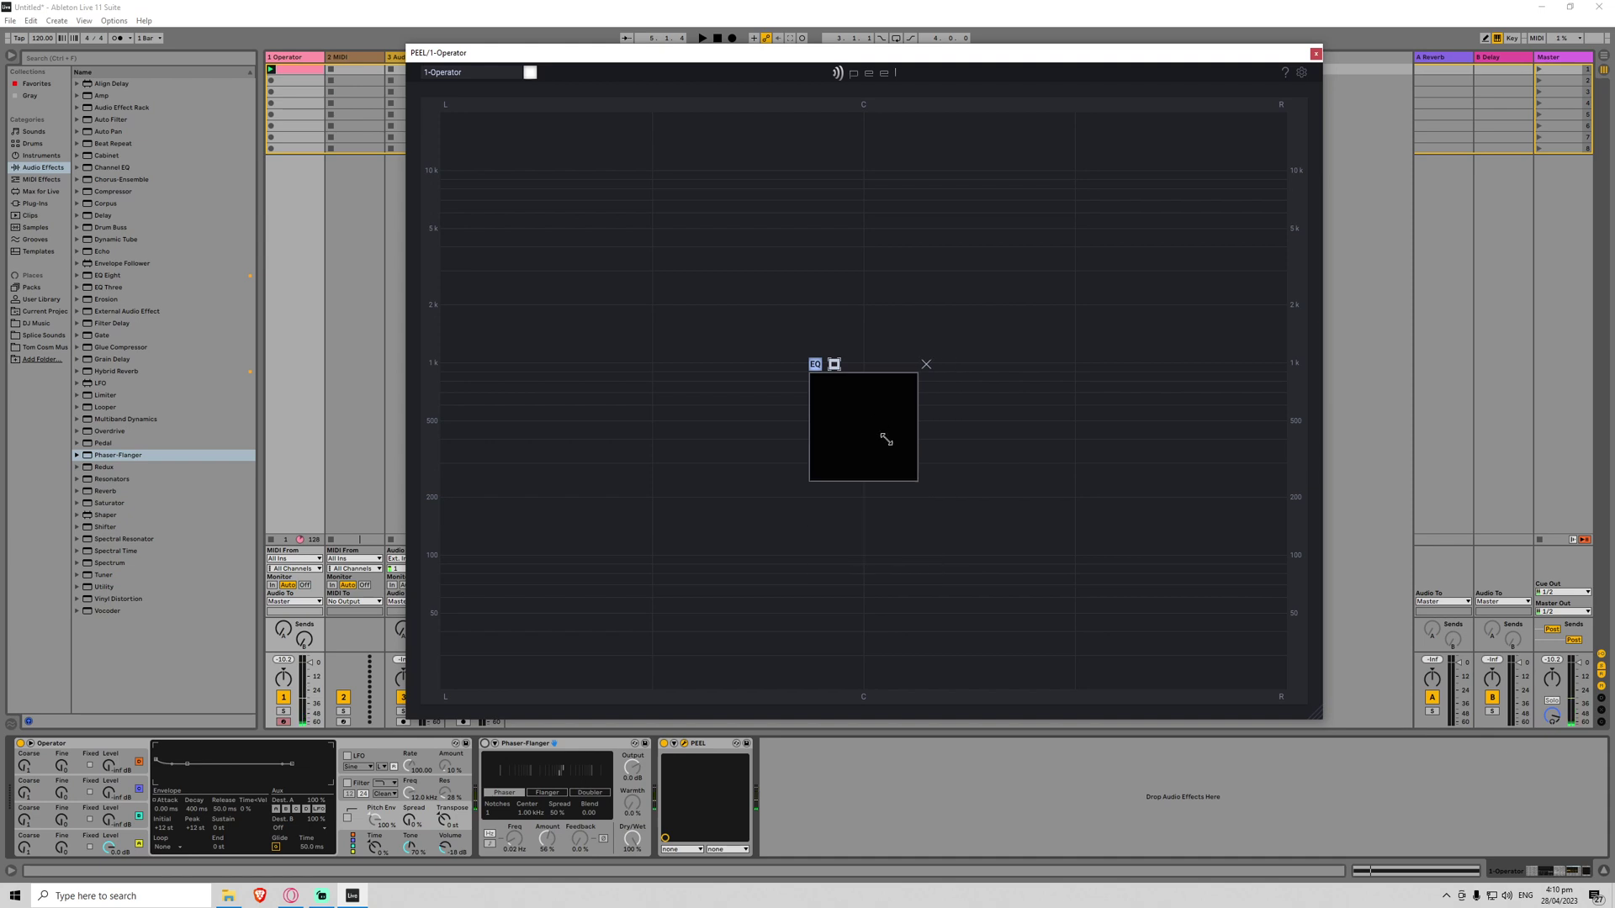
# Step: Make the PEEL window tall and narrow and move the mute region over individual low harmonics during playback
pyautogui.moveTo(1317, 714); pyautogui.dragTo(739, 875)
pyautogui.click(650, 577)
pyautogui.press('space')
pyautogui.moveTo(658, 582); pyautogui.dragTo(577, 680)
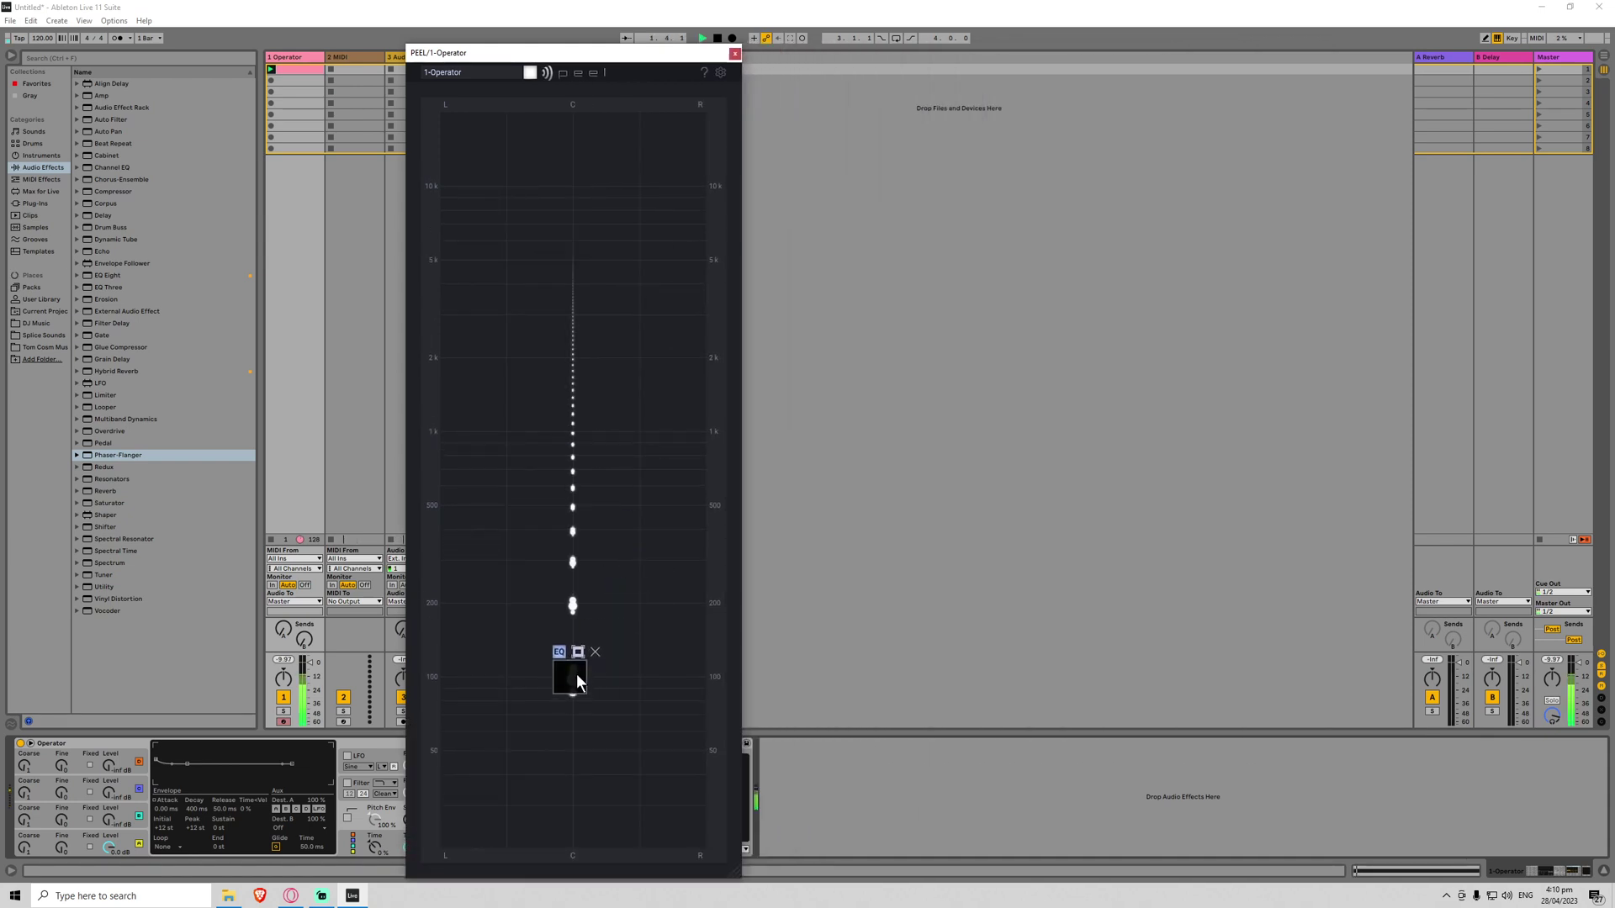
pyautogui.moveTo(582, 739); pyautogui.dragTo(576, 602)
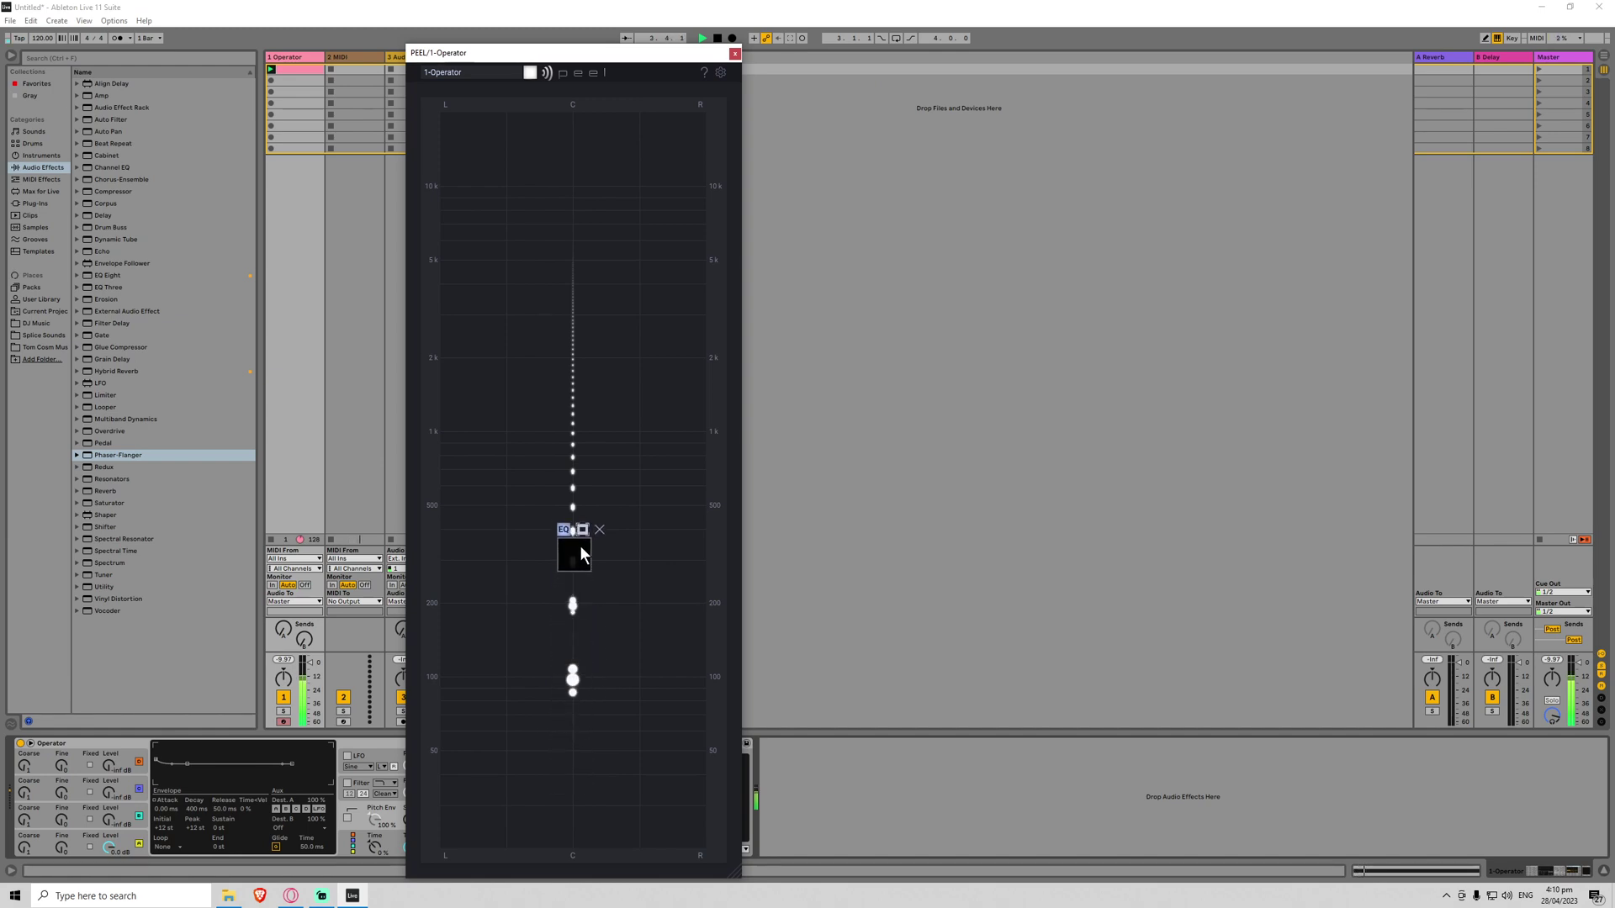
pyautogui.moveTo(579, 532); pyautogui.dragTo(579, 579)
# Step: Re-enable Phaser-Flanger and set PEEL's region to solo, with the PEEL window moved clear of the effect
pyautogui.click(716, 38)
pyautogui.moveTo(604, 55); pyautogui.dragTo(915, 65)
pyautogui.click(483, 743)
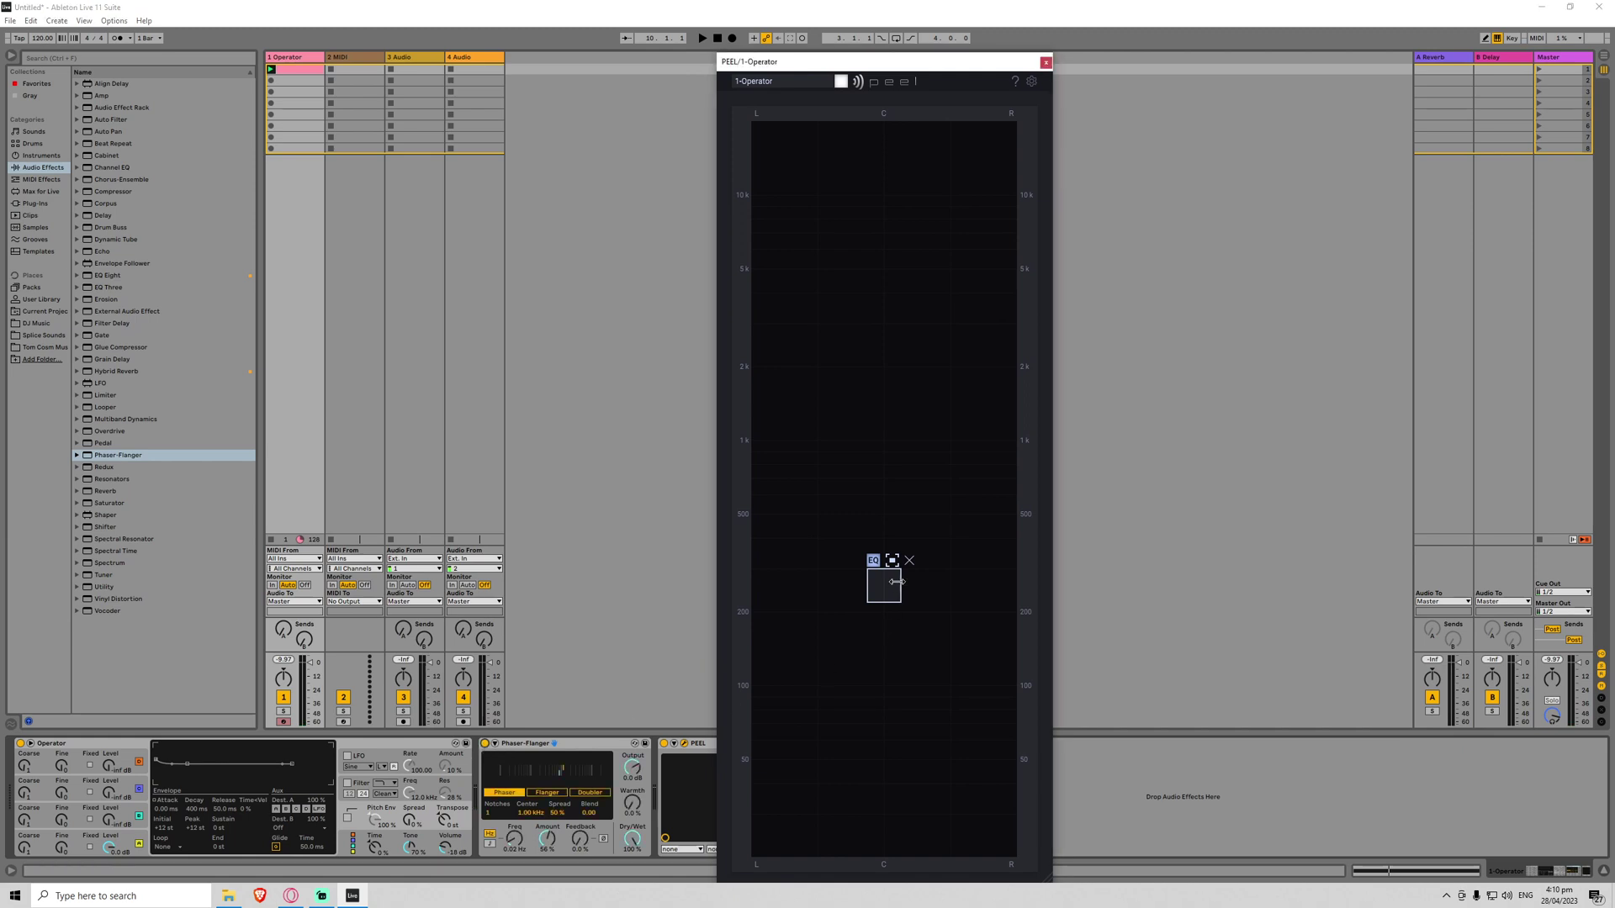
pyautogui.press('space')
# Step: Enlarge the solo region over the harmonics from about 500 Hz to 1.6 kHz and set Phaser-Flanger's frequency to 0.16 Hz
pyautogui.moveTo(882, 586); pyautogui.dragTo(947, 521)
pyautogui.moveTo(514, 838); pyautogui.dragTo(513, 820)
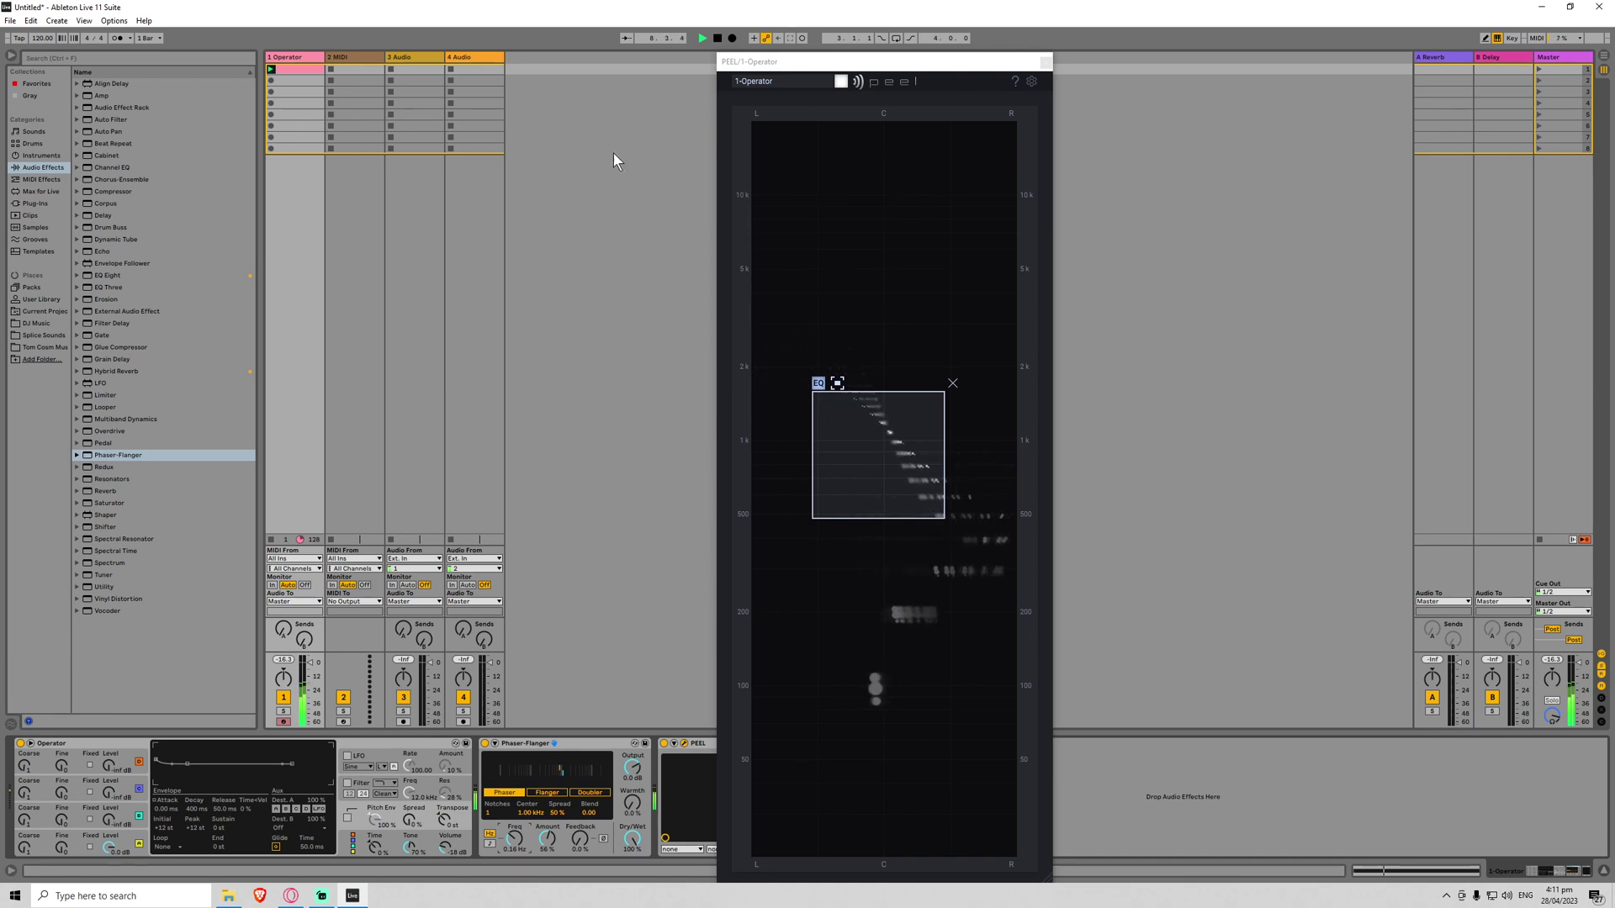
# Step: Route the third track's audio input from 1-Operator, taking PEEL's InvOut channel as the source
pyautogui.click(417, 59)
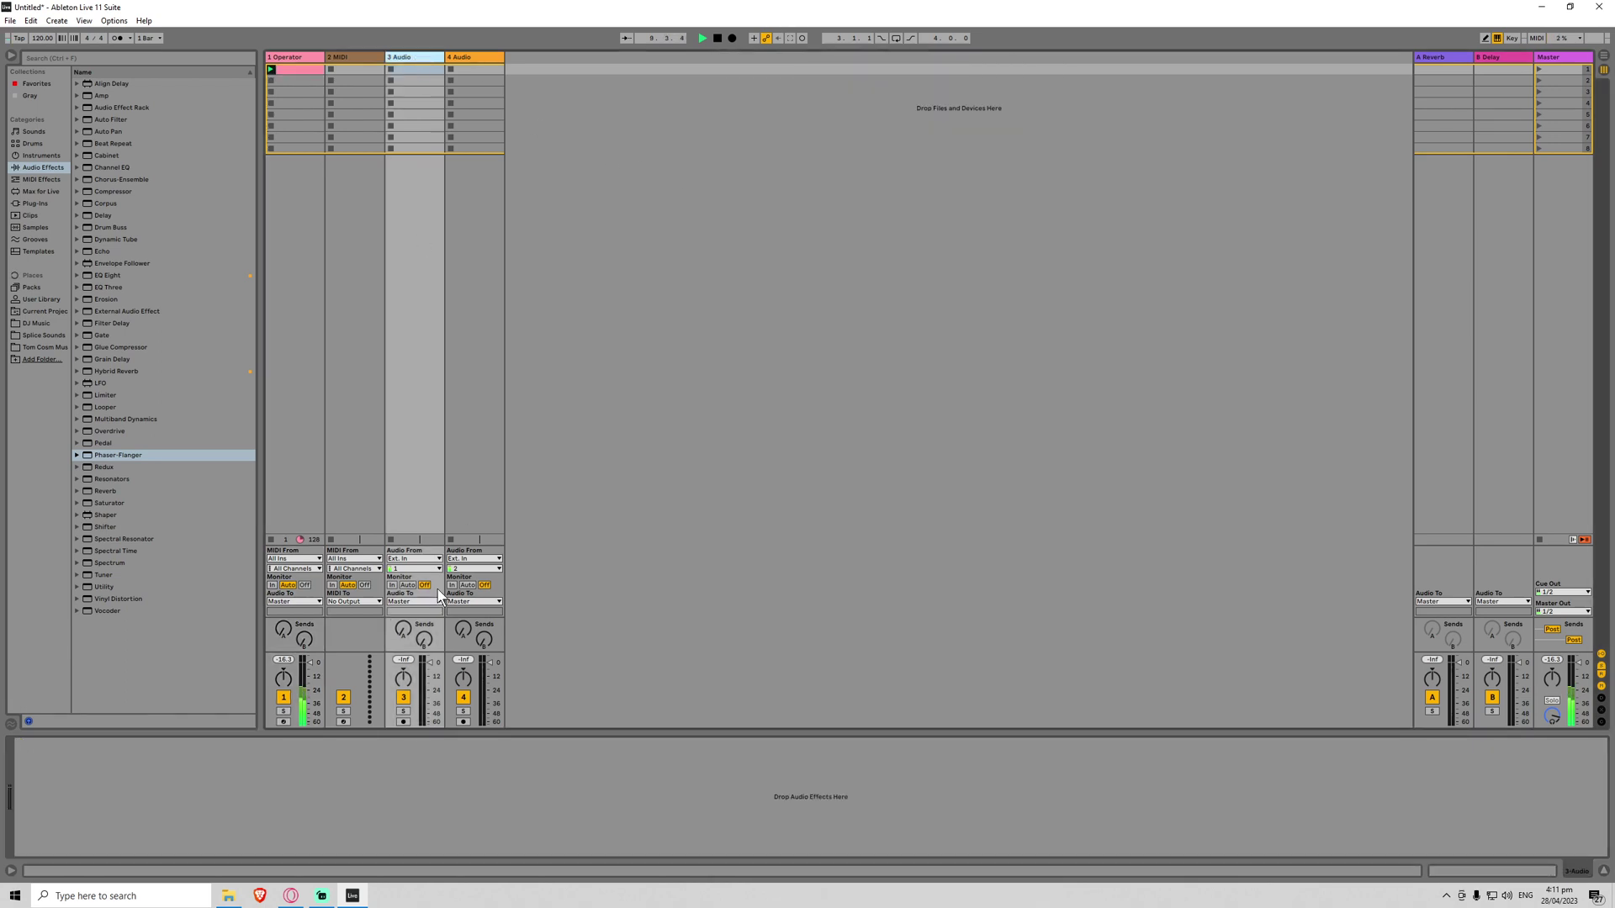
pyautogui.click(416, 559)
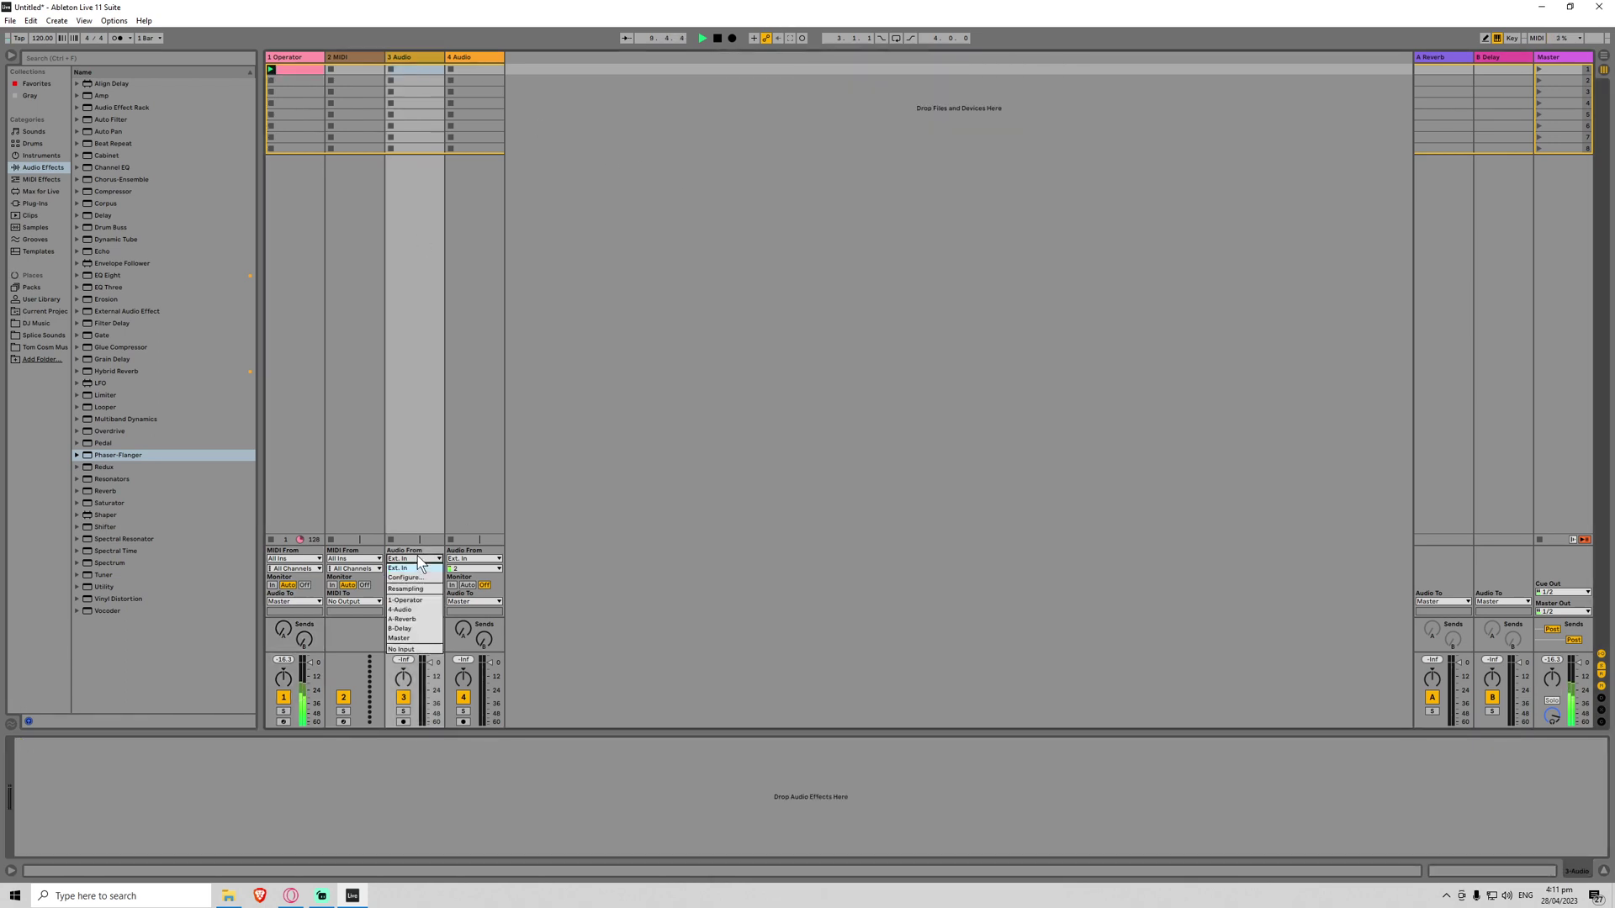
pyautogui.click(410, 601)
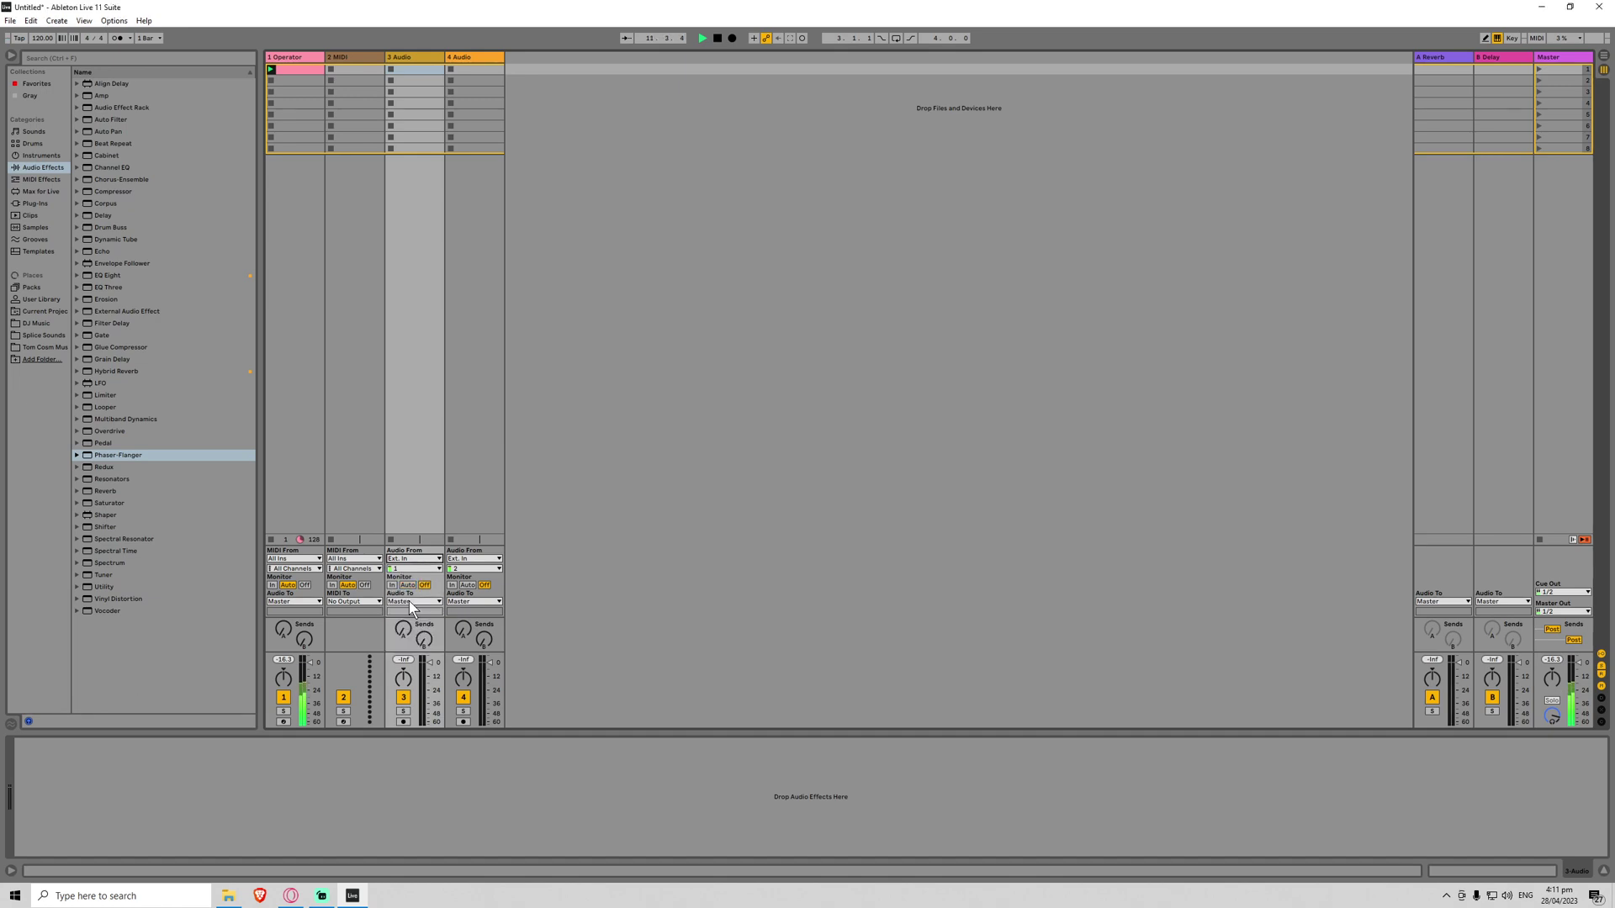
pyautogui.click(413, 569)
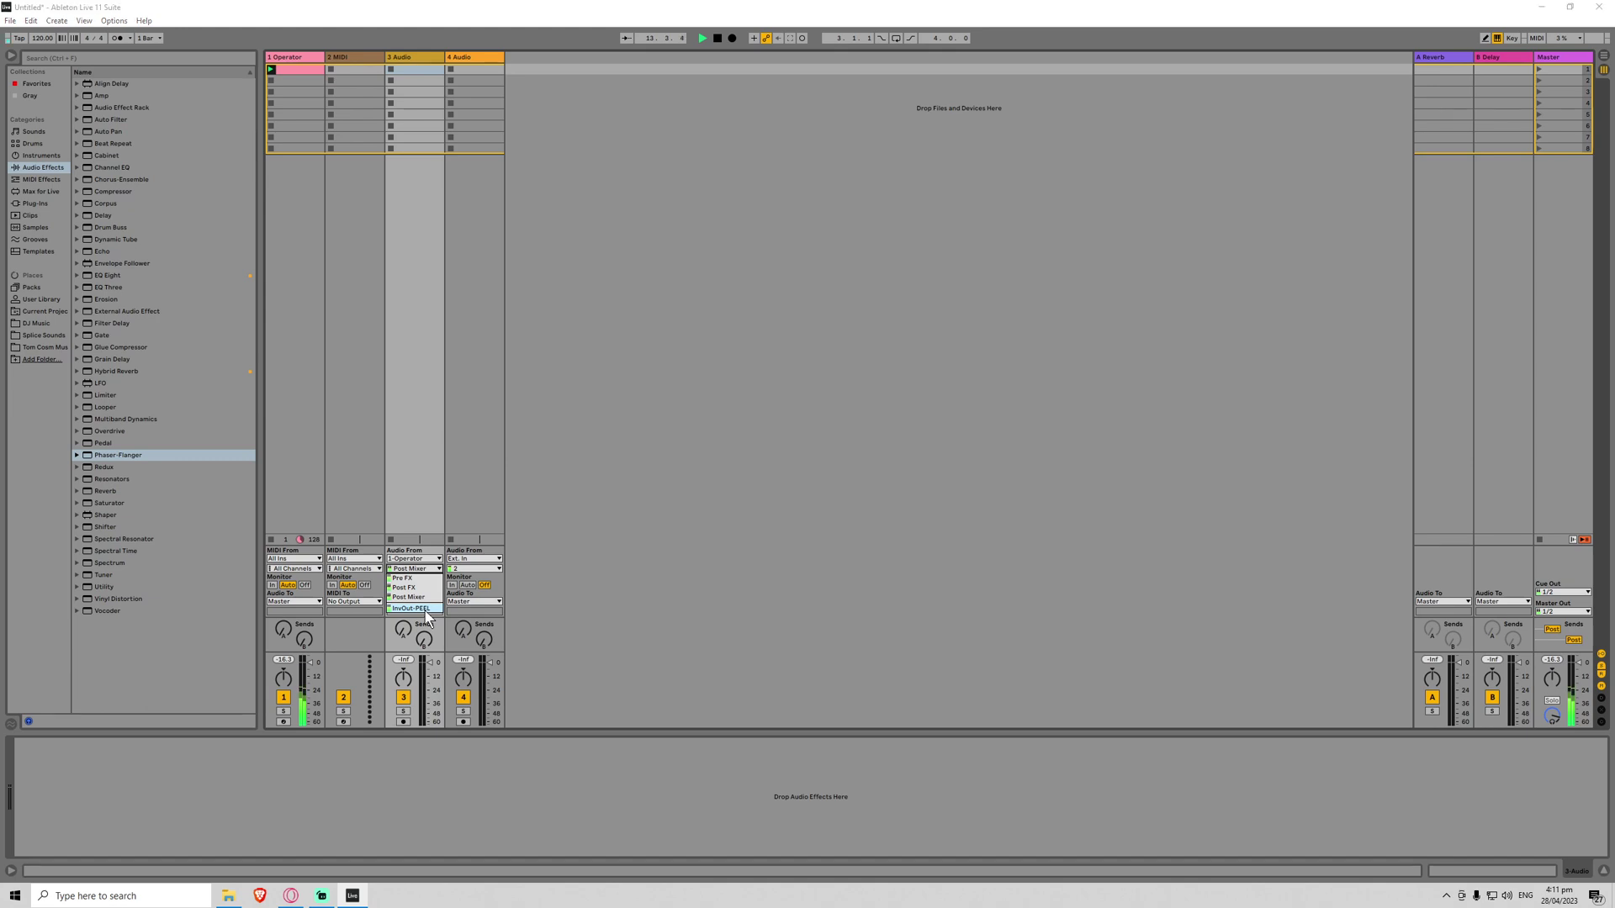
pyautogui.click(421, 608)
# Step: Switch PEEL's region on the Operator track to mute, solo the third track and set its monitoring to In
pyautogui.click(305, 72)
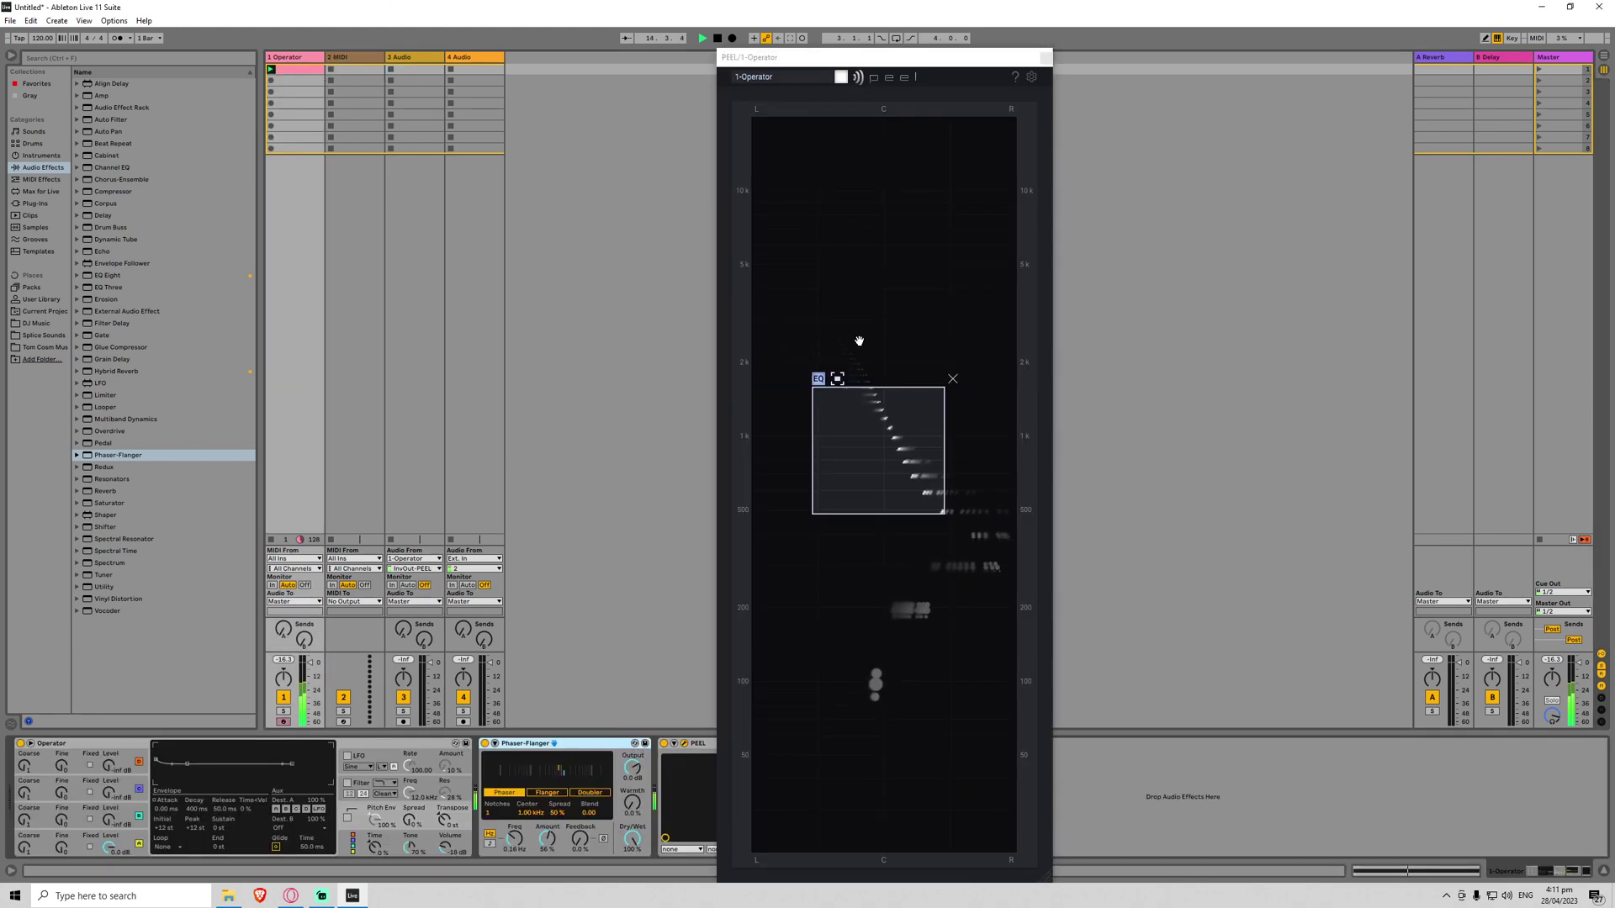
pyautogui.click(402, 711)
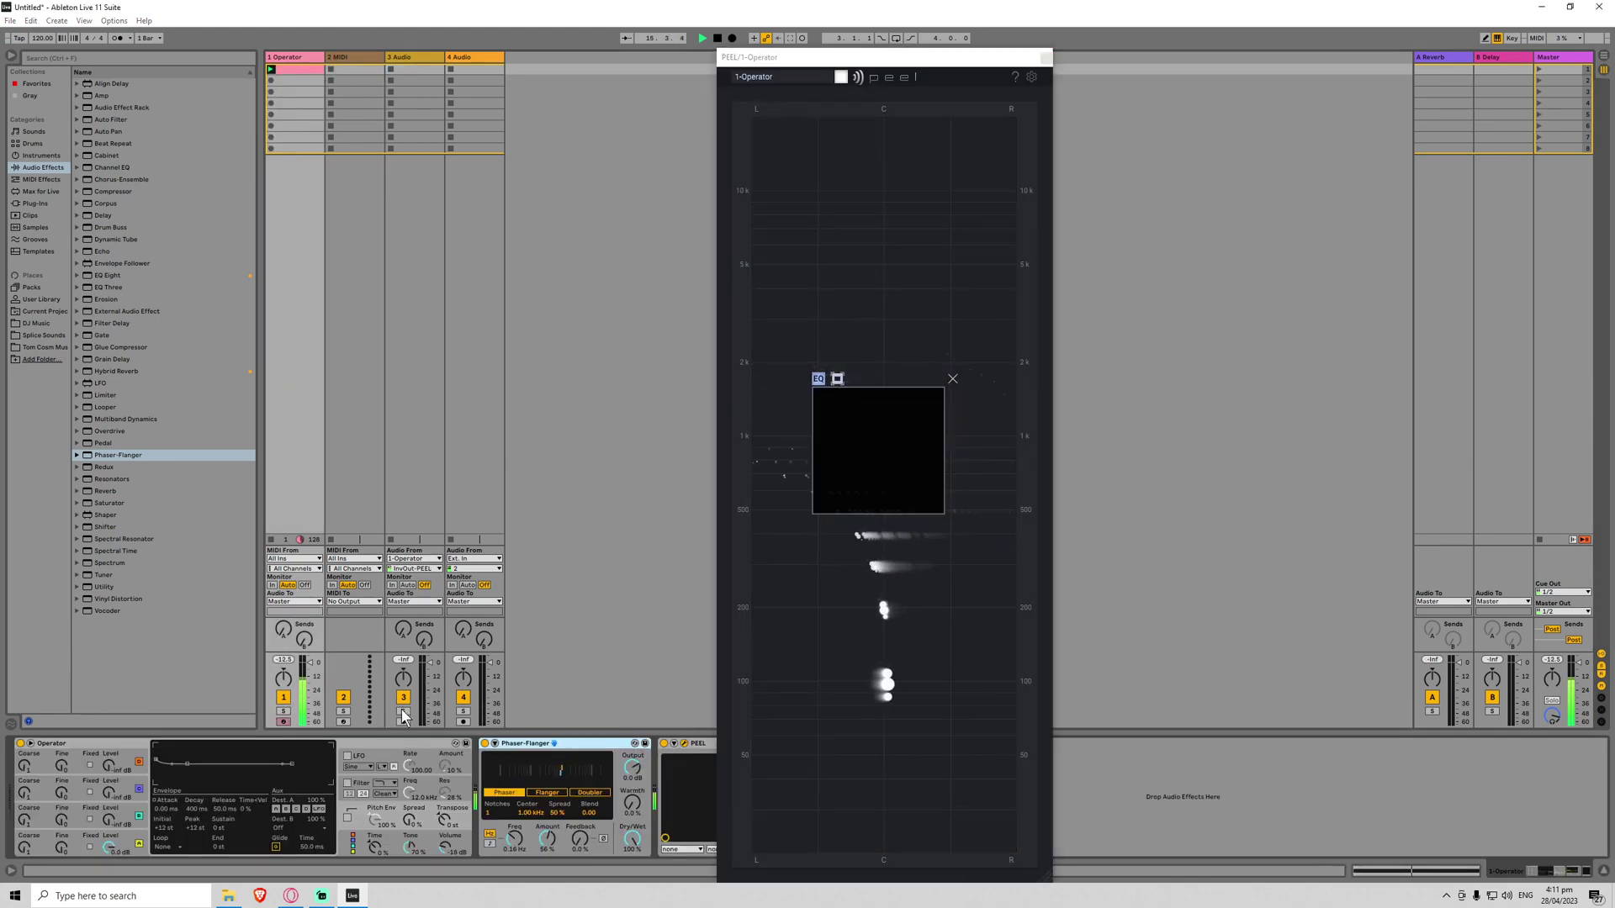
pyautogui.click(392, 585)
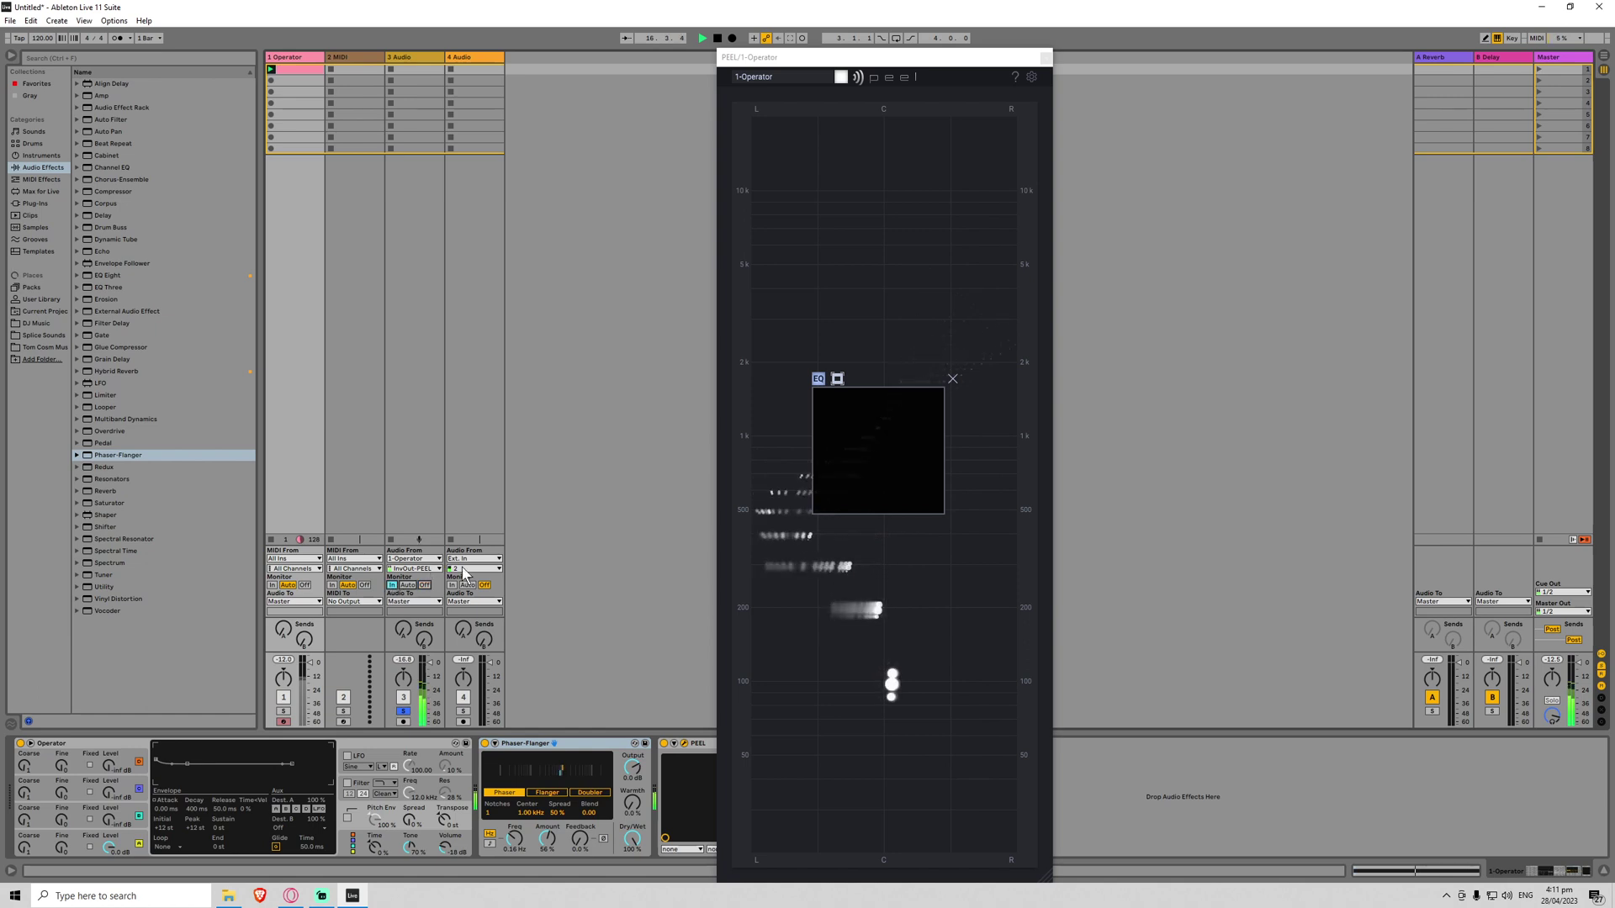
# Step: Delete the unused MIDI track and rename the track that receives PEEL's inverted output "Inv"
pyautogui.click(411, 58)
pyautogui.click(360, 58)
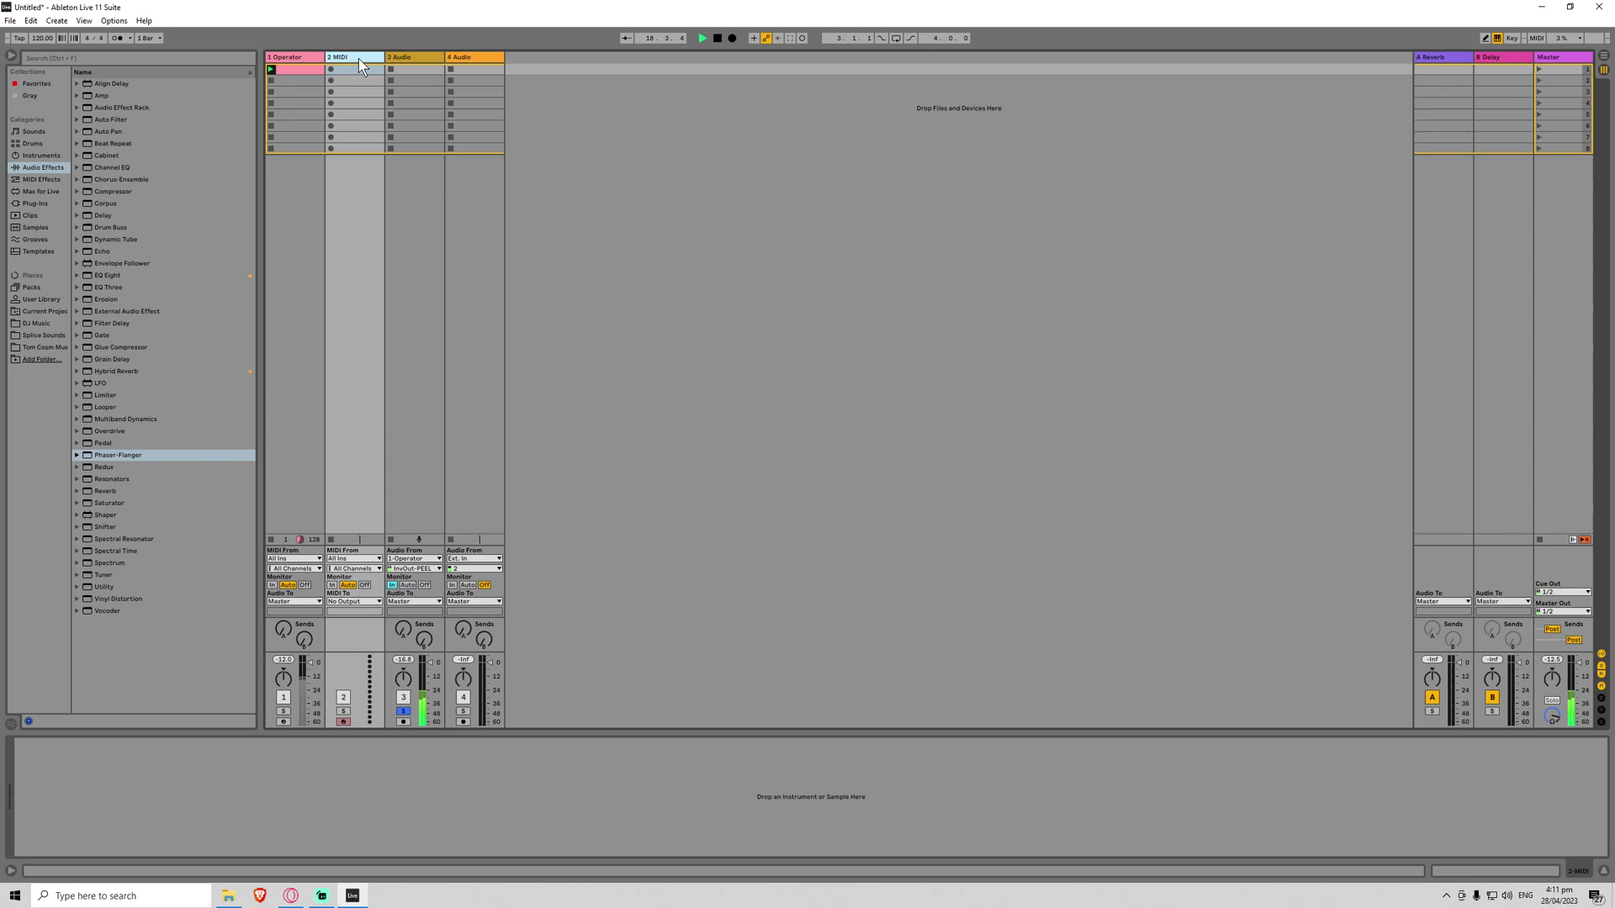
pyautogui.press('Delete')
pyautogui.write('so')
pyautogui.press('Return')
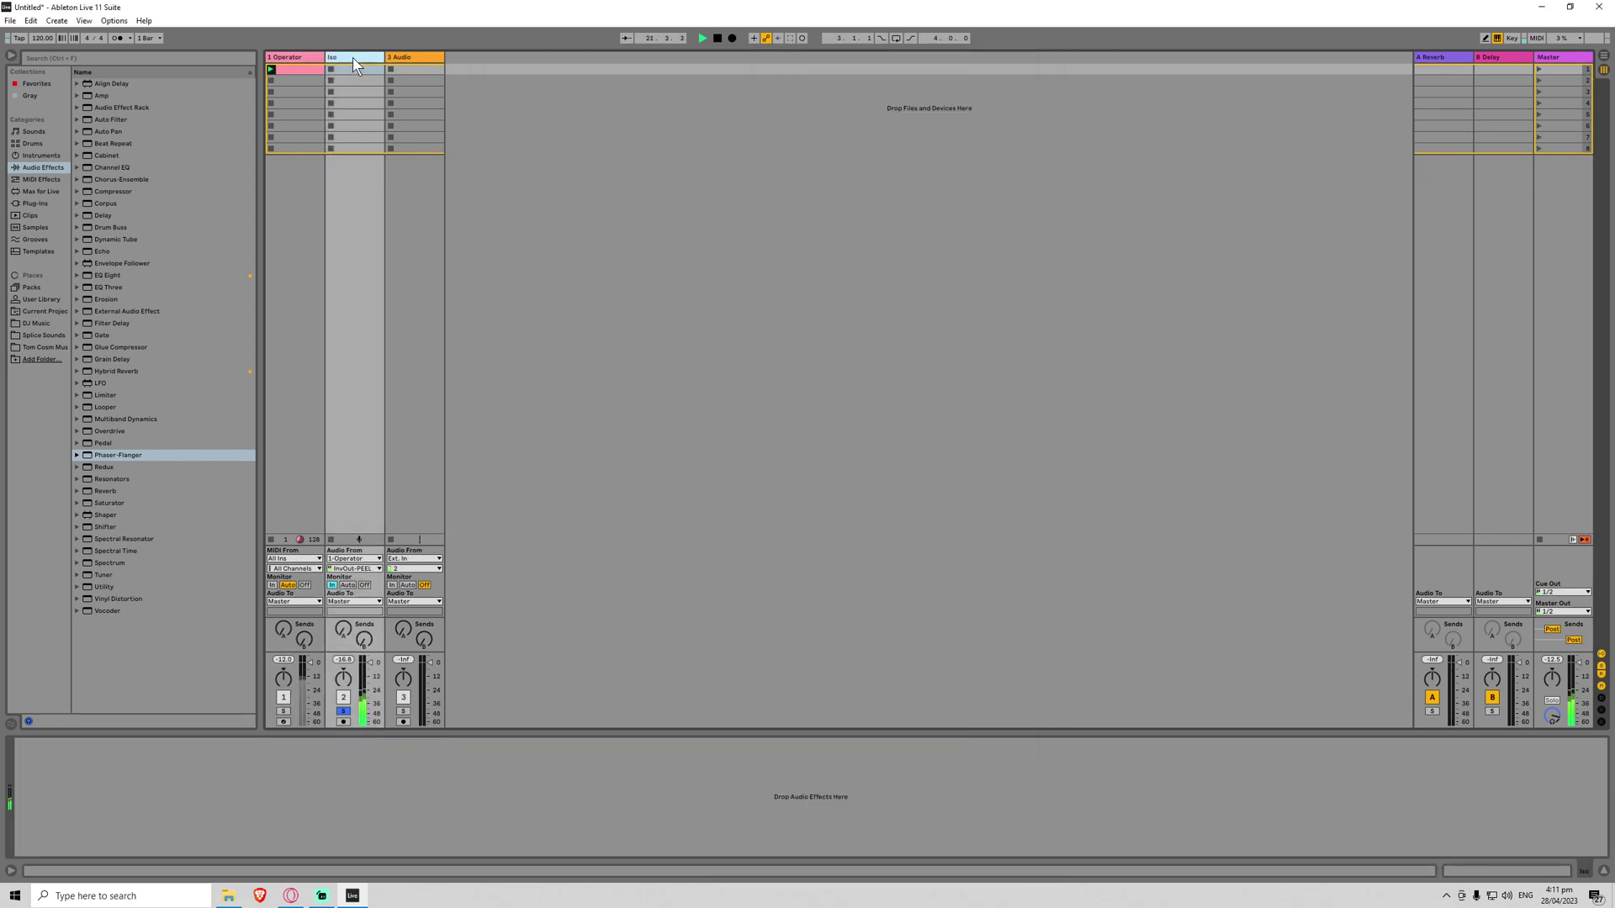
# Step: Add a Delay with 77% feedback to the Inv track, followed by a Limiter with raised gain
pyautogui.doubleClick(97, 216)
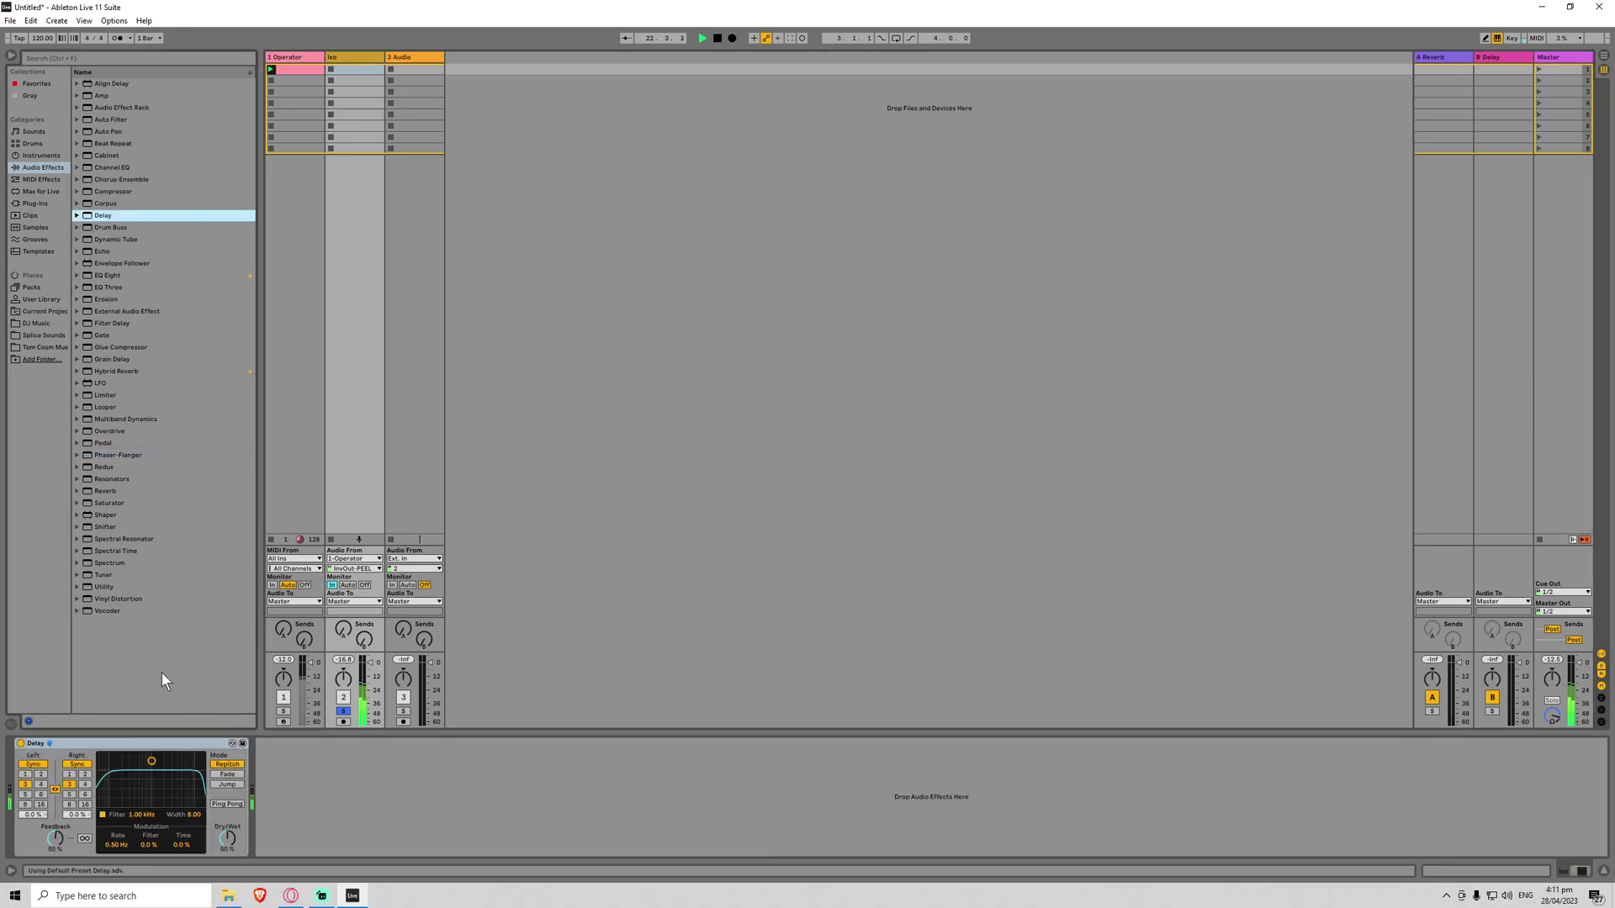
pyautogui.moveTo(52, 841); pyautogui.dragTo(52, 828)
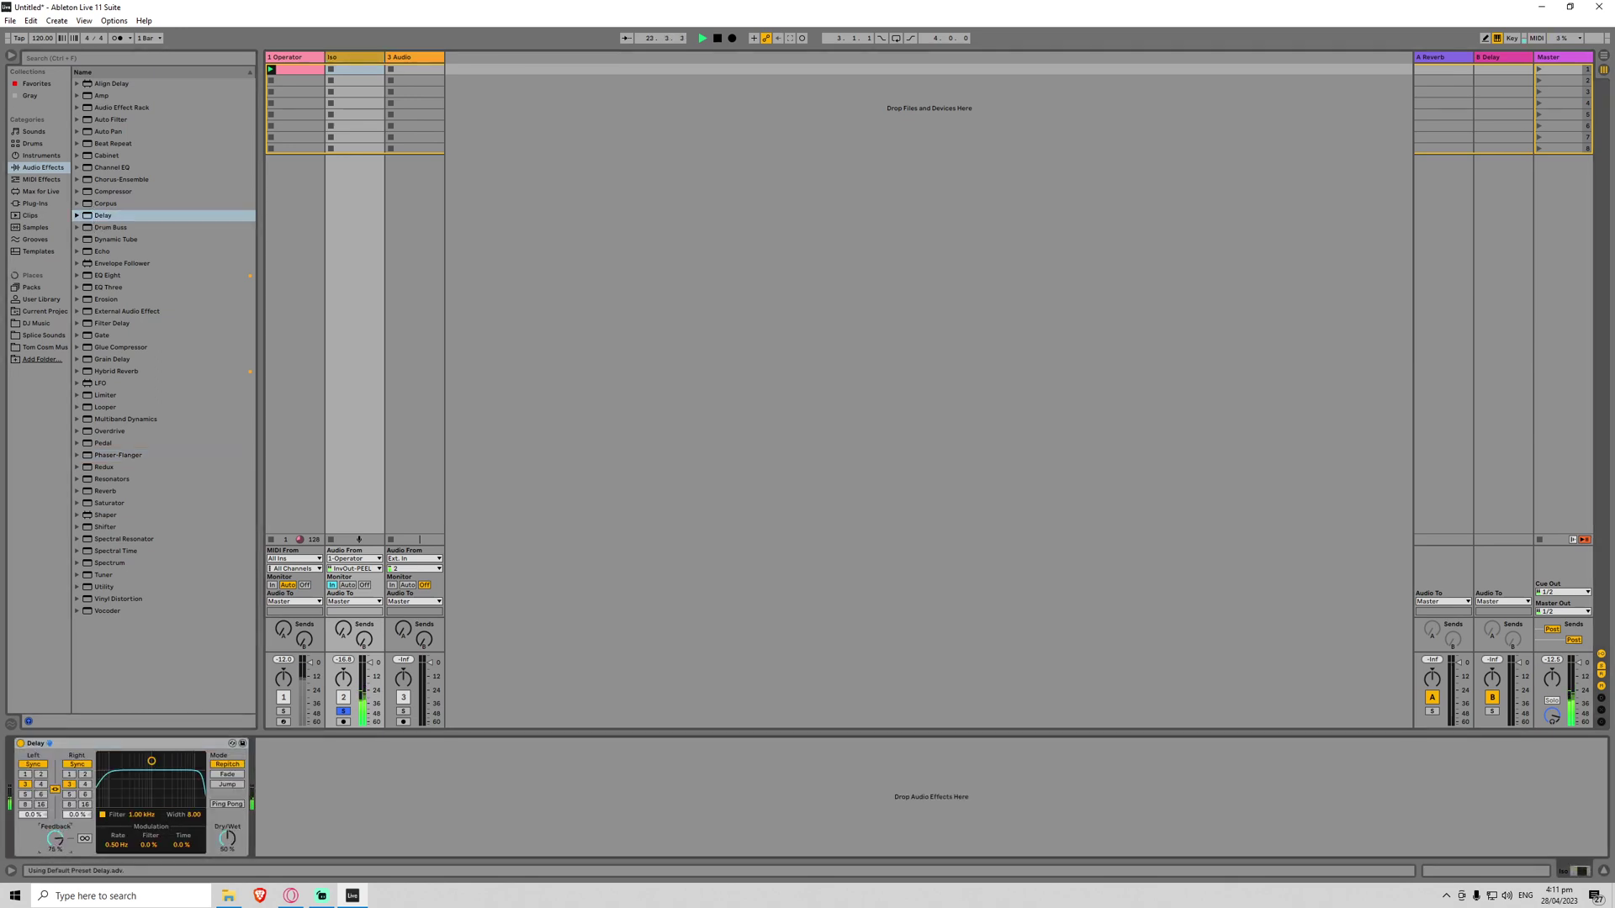
pyautogui.doubleClick(104, 395)
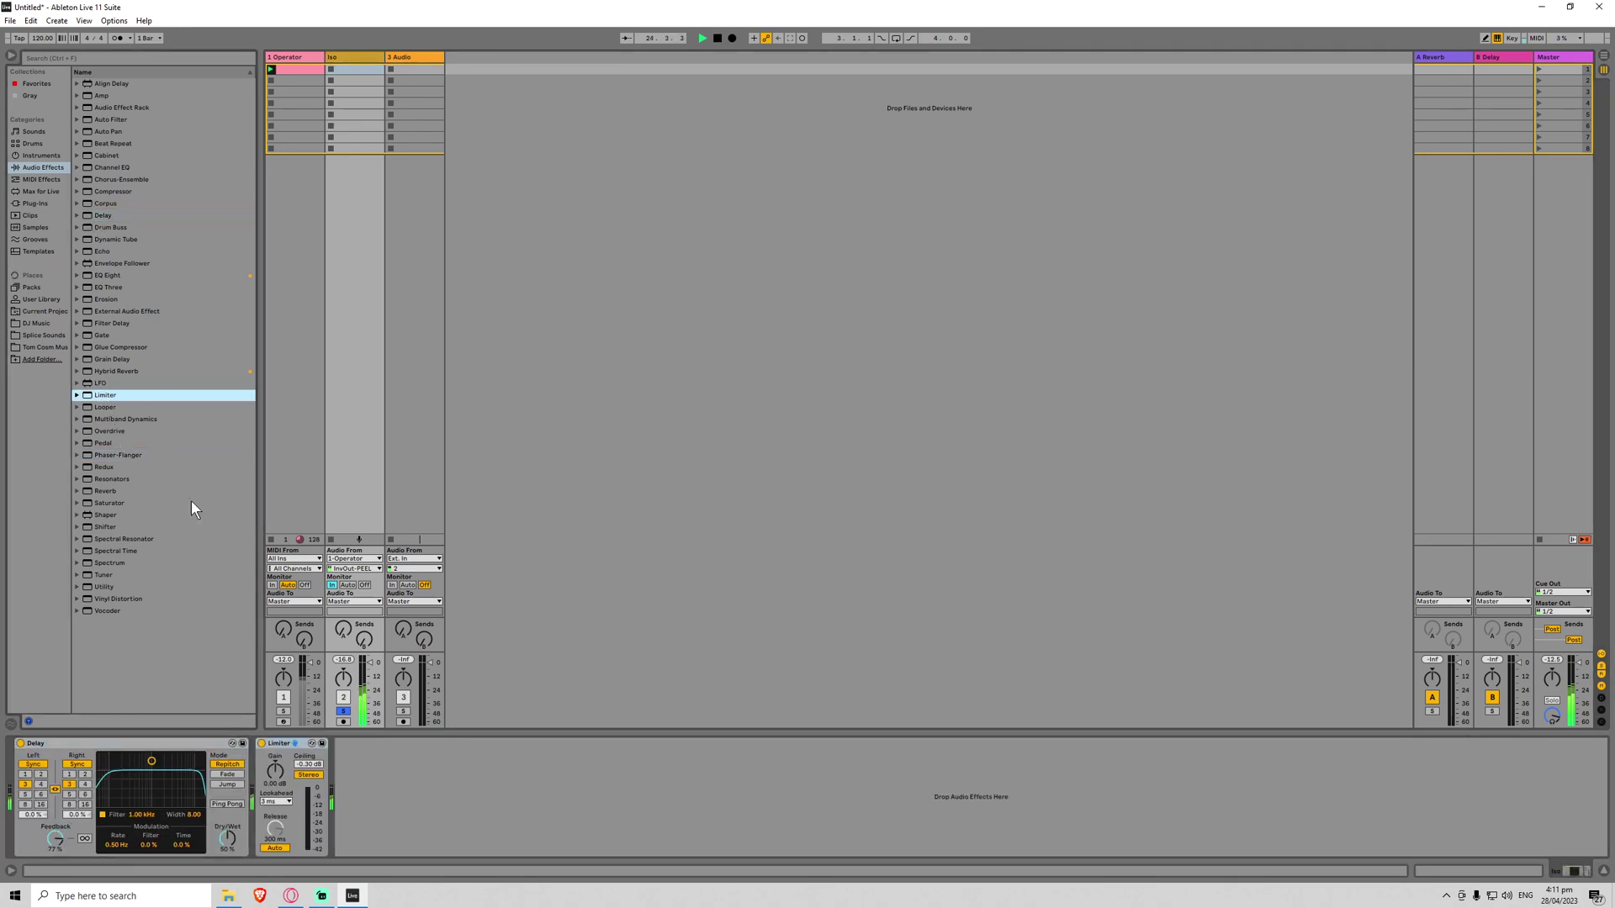
pyautogui.moveTo(275, 778); pyautogui.dragTo(276, 753)
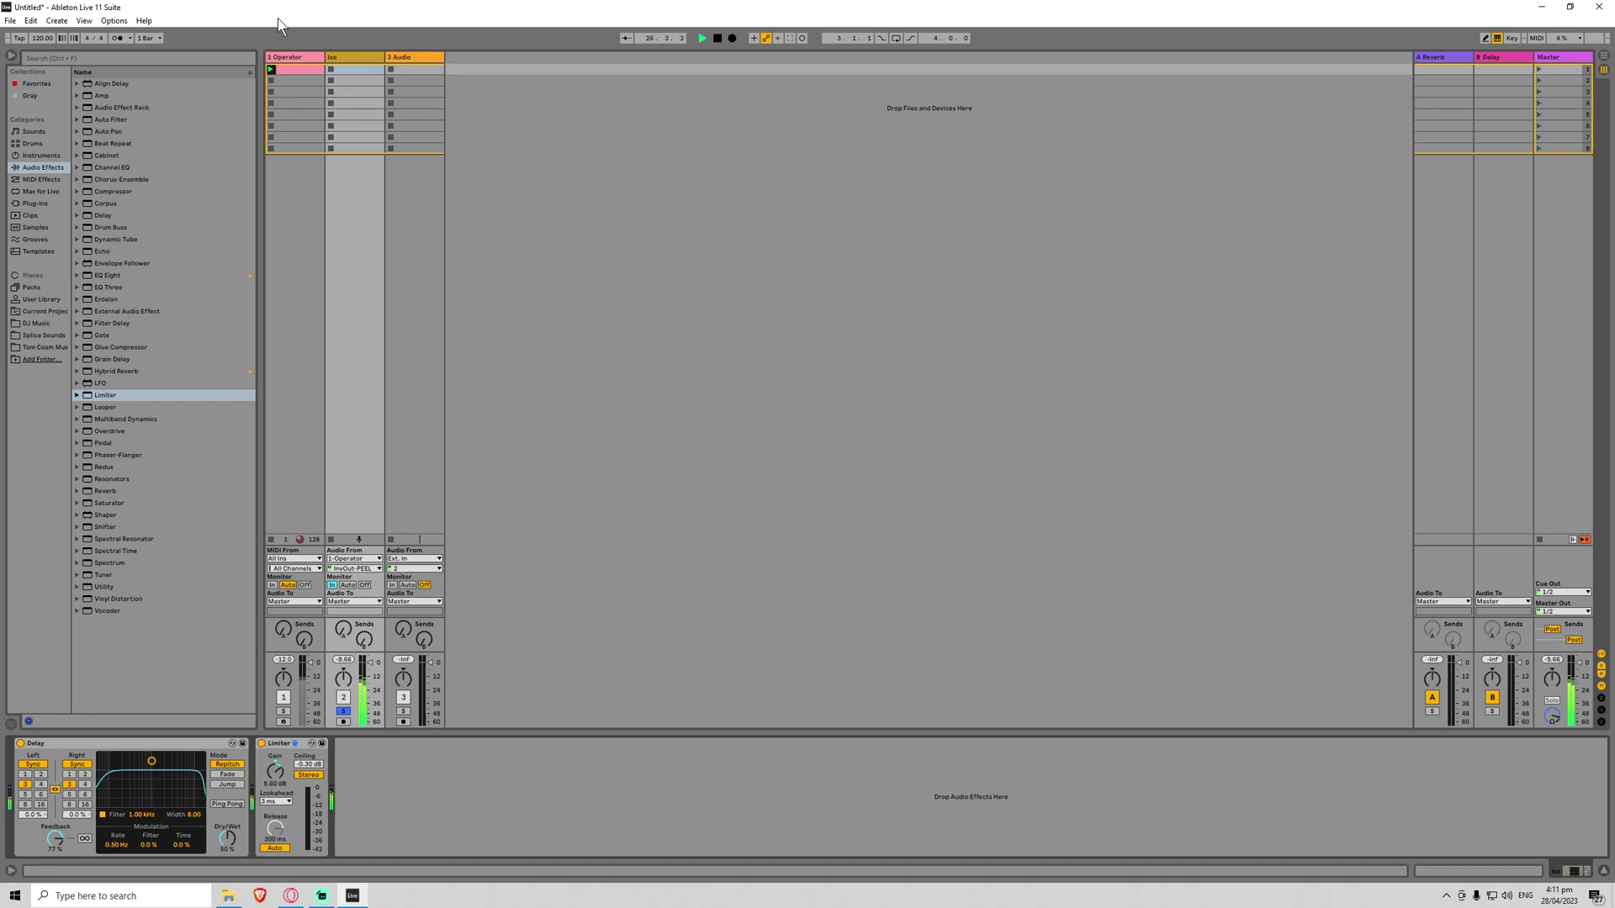
# Step: Move and resize PEEL's mute region on the Operator track, ending with it spanning about 420 Hz to 1.6 kHz
pyautogui.click(295, 57)
pyautogui.moveTo(883, 444); pyautogui.dragTo(914, 384)
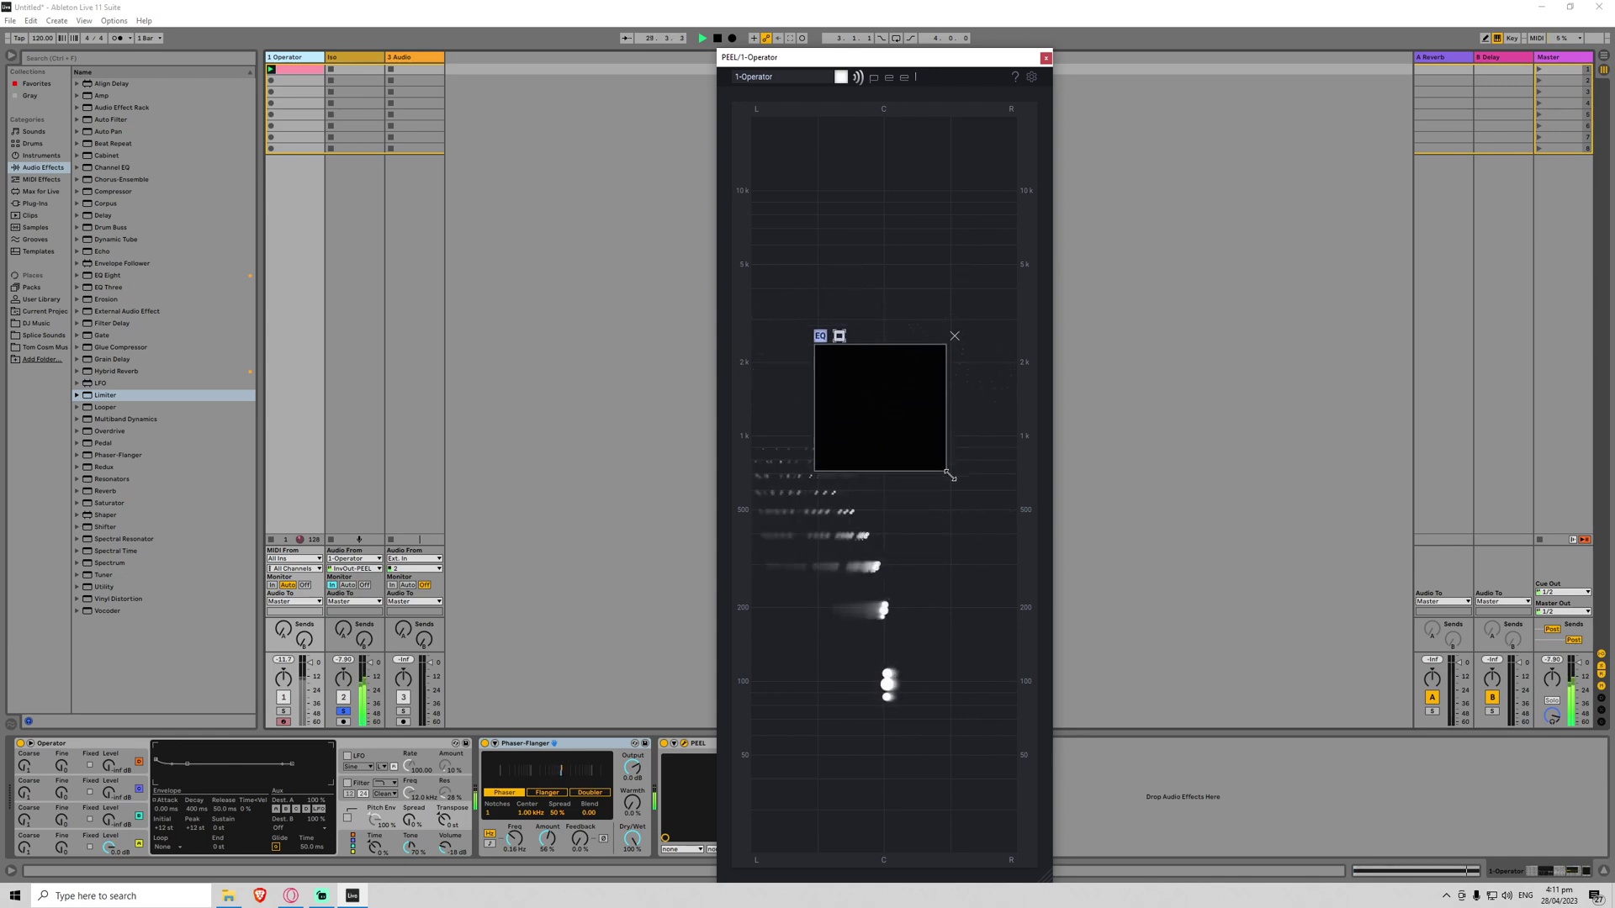
pyautogui.moveTo(947, 473); pyautogui.dragTo(890, 404)
pyautogui.moveTo(862, 376); pyautogui.dragTo(968, 528)
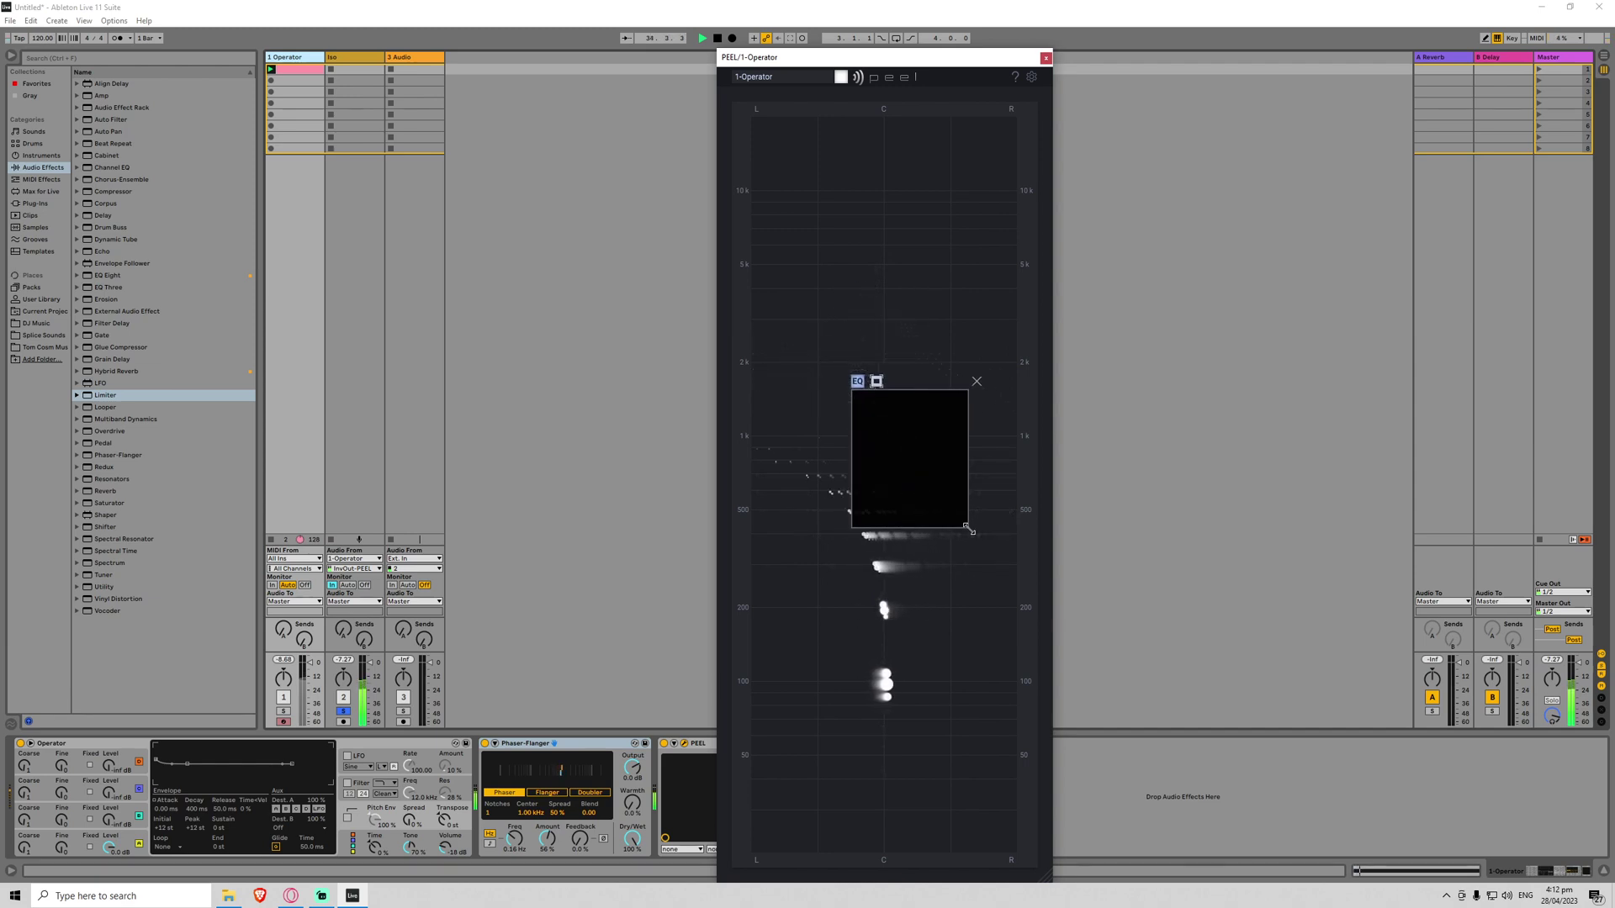
# Step: Stop playback and delete the Inv track
pyautogui.click(528, 20)
pyautogui.press('space')
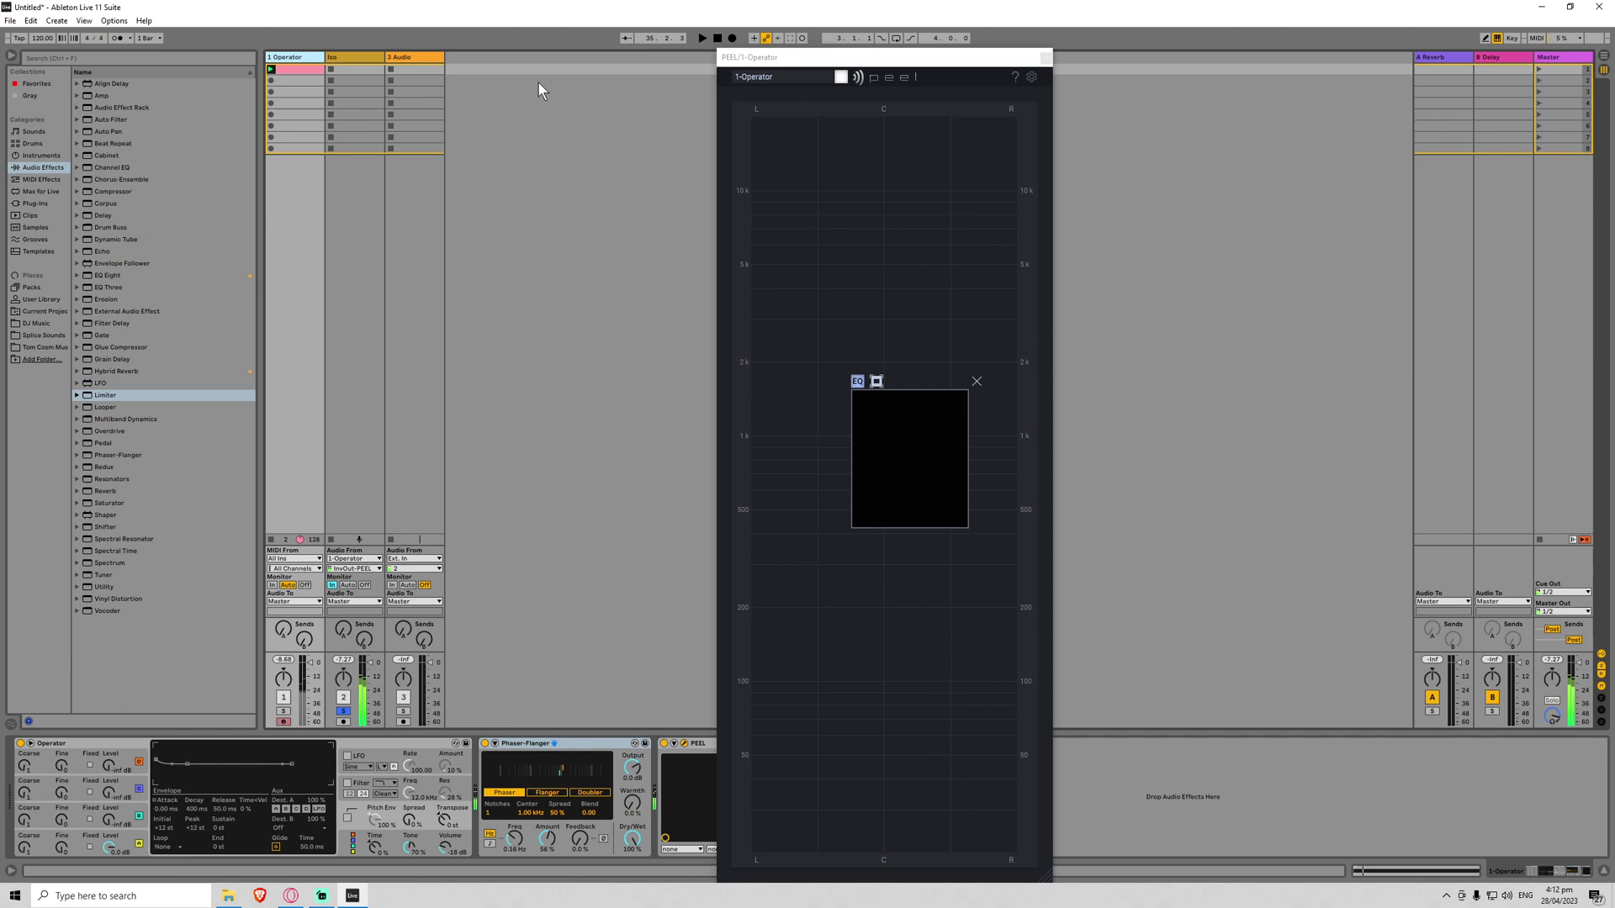
pyautogui.keyDown('shift'); pyautogui.click(345, 55); pyautogui.keyUp('shift')
pyautogui.press('Delete')
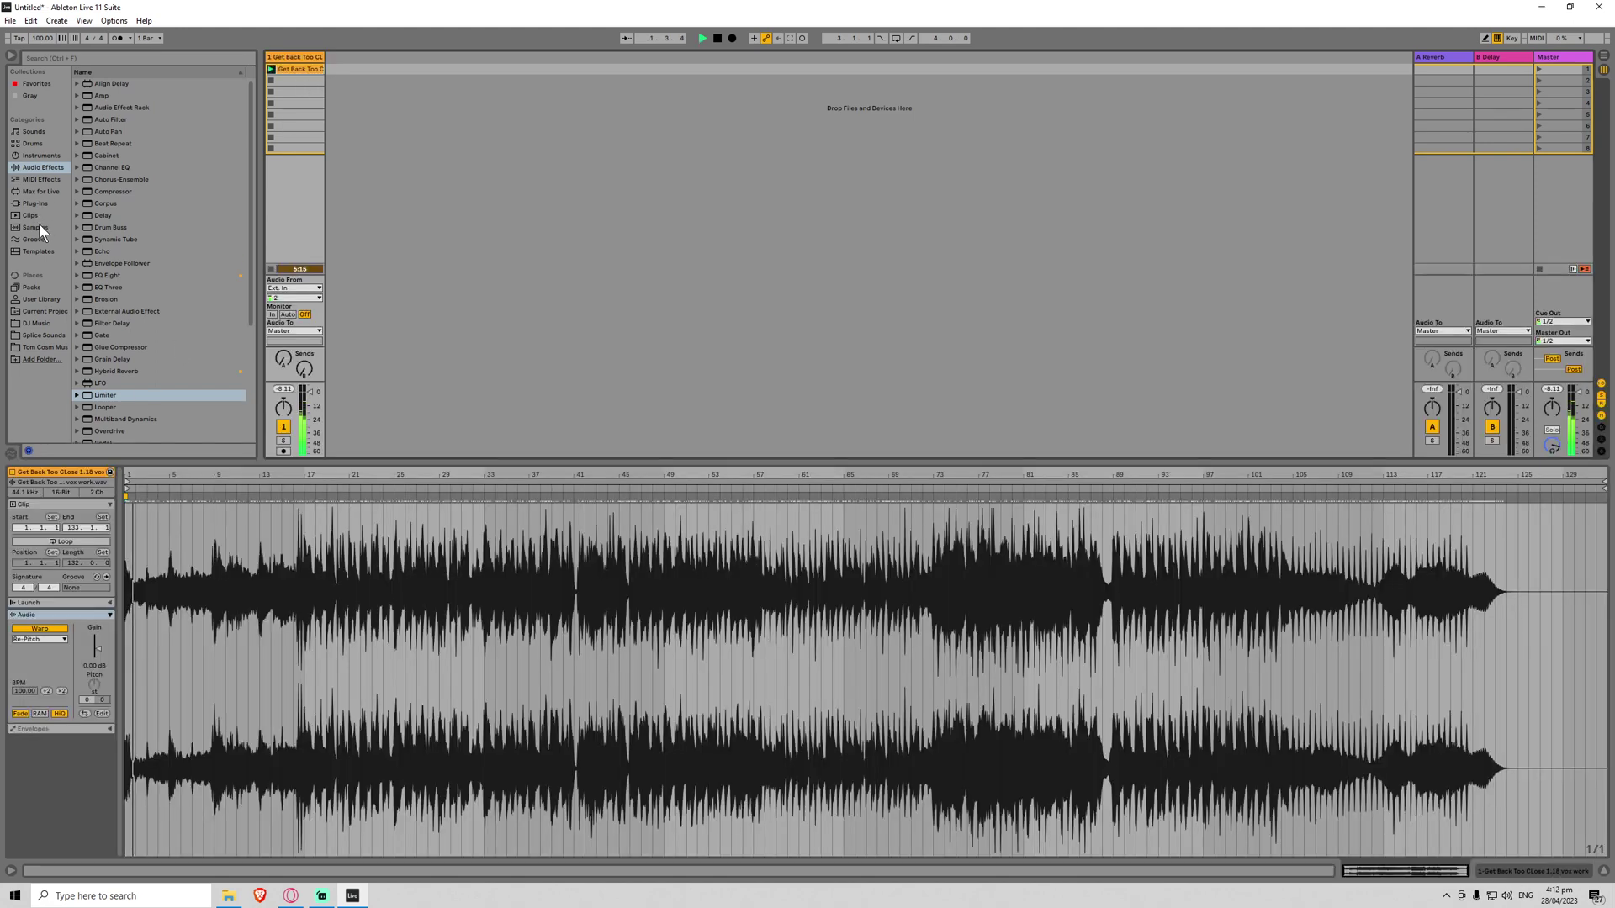
# Step: Add PEEL to the Get Back Too CLose track, with its window moved aside and enlarged
pyautogui.click(29, 201)
pyautogui.doubleClick(105, 165)
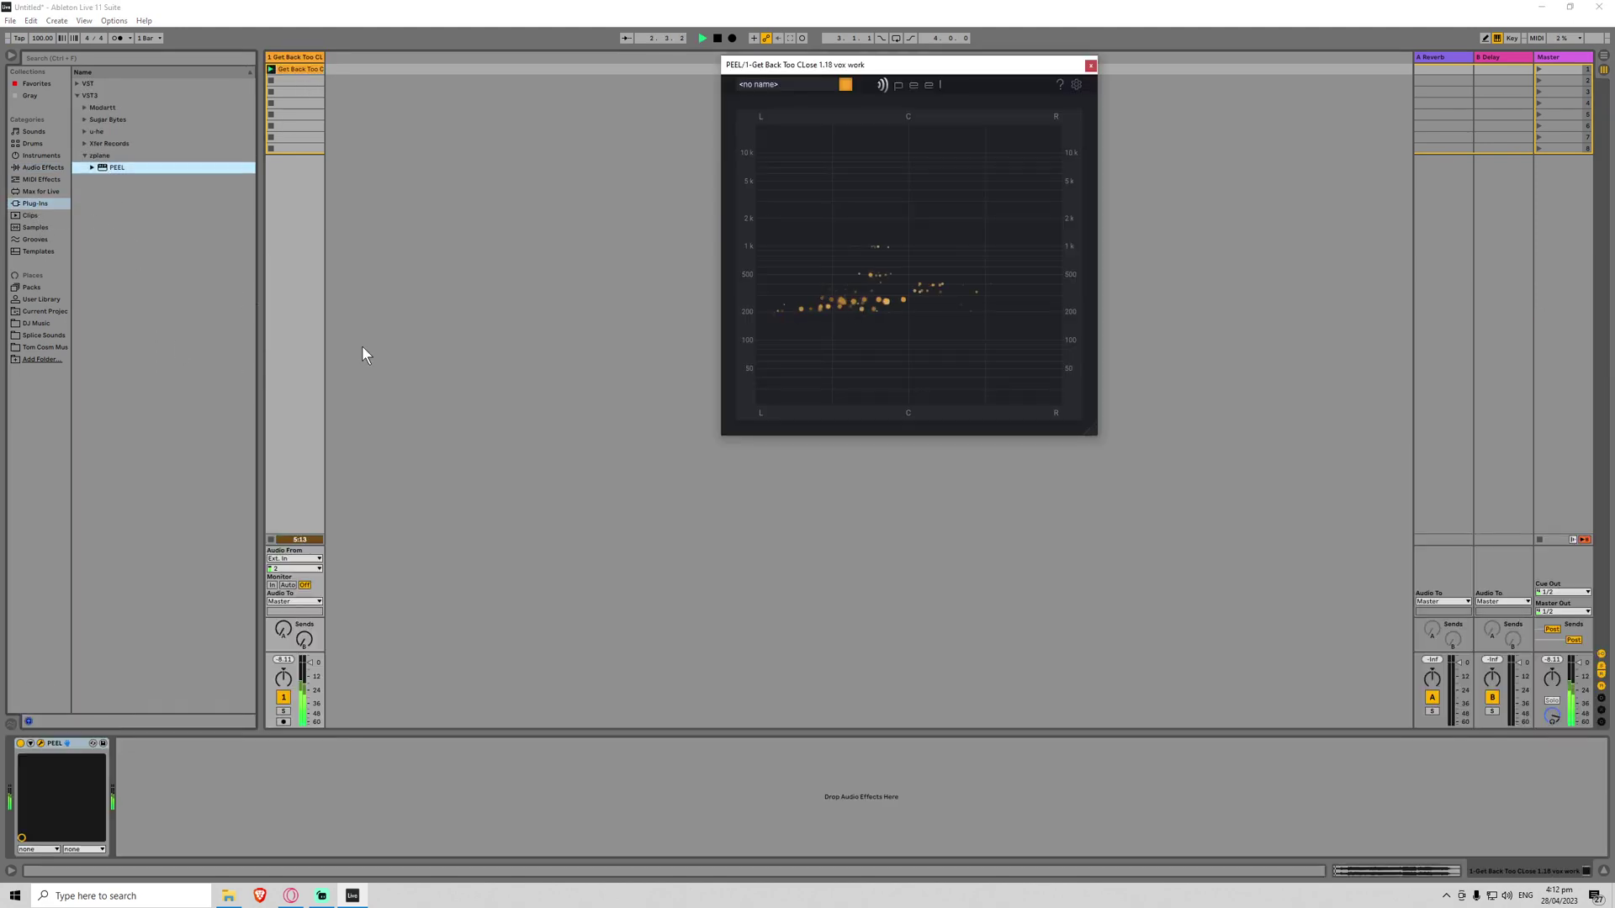
pyautogui.moveTo(869, 64); pyautogui.dragTo(696, 75)
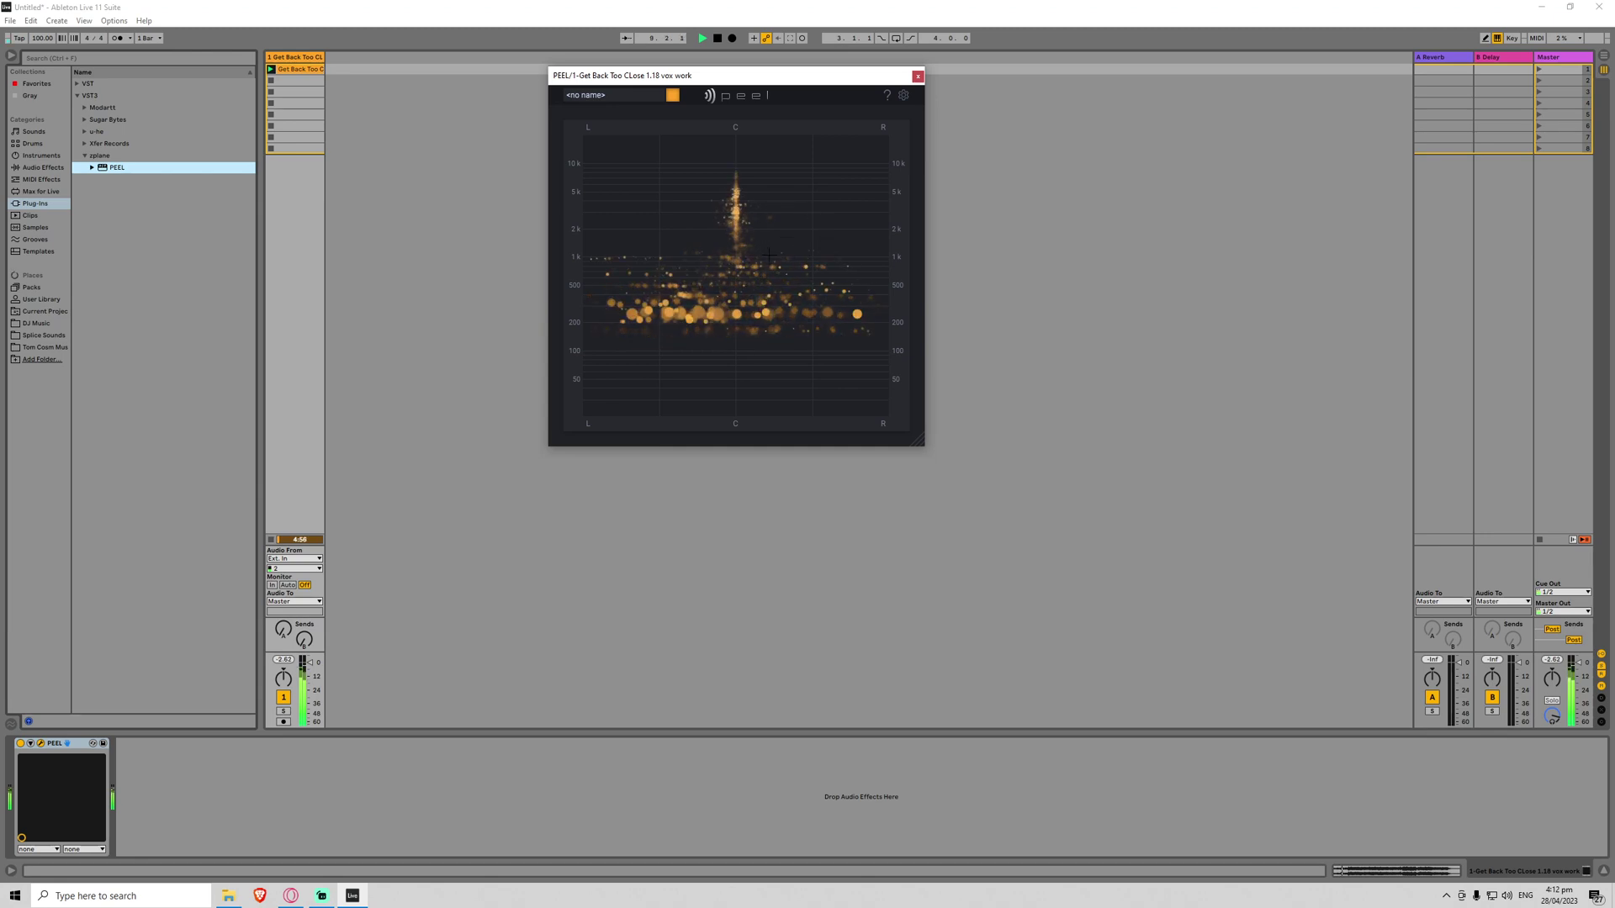
pyautogui.moveTo(909, 447); pyautogui.dragTo(991, 643)
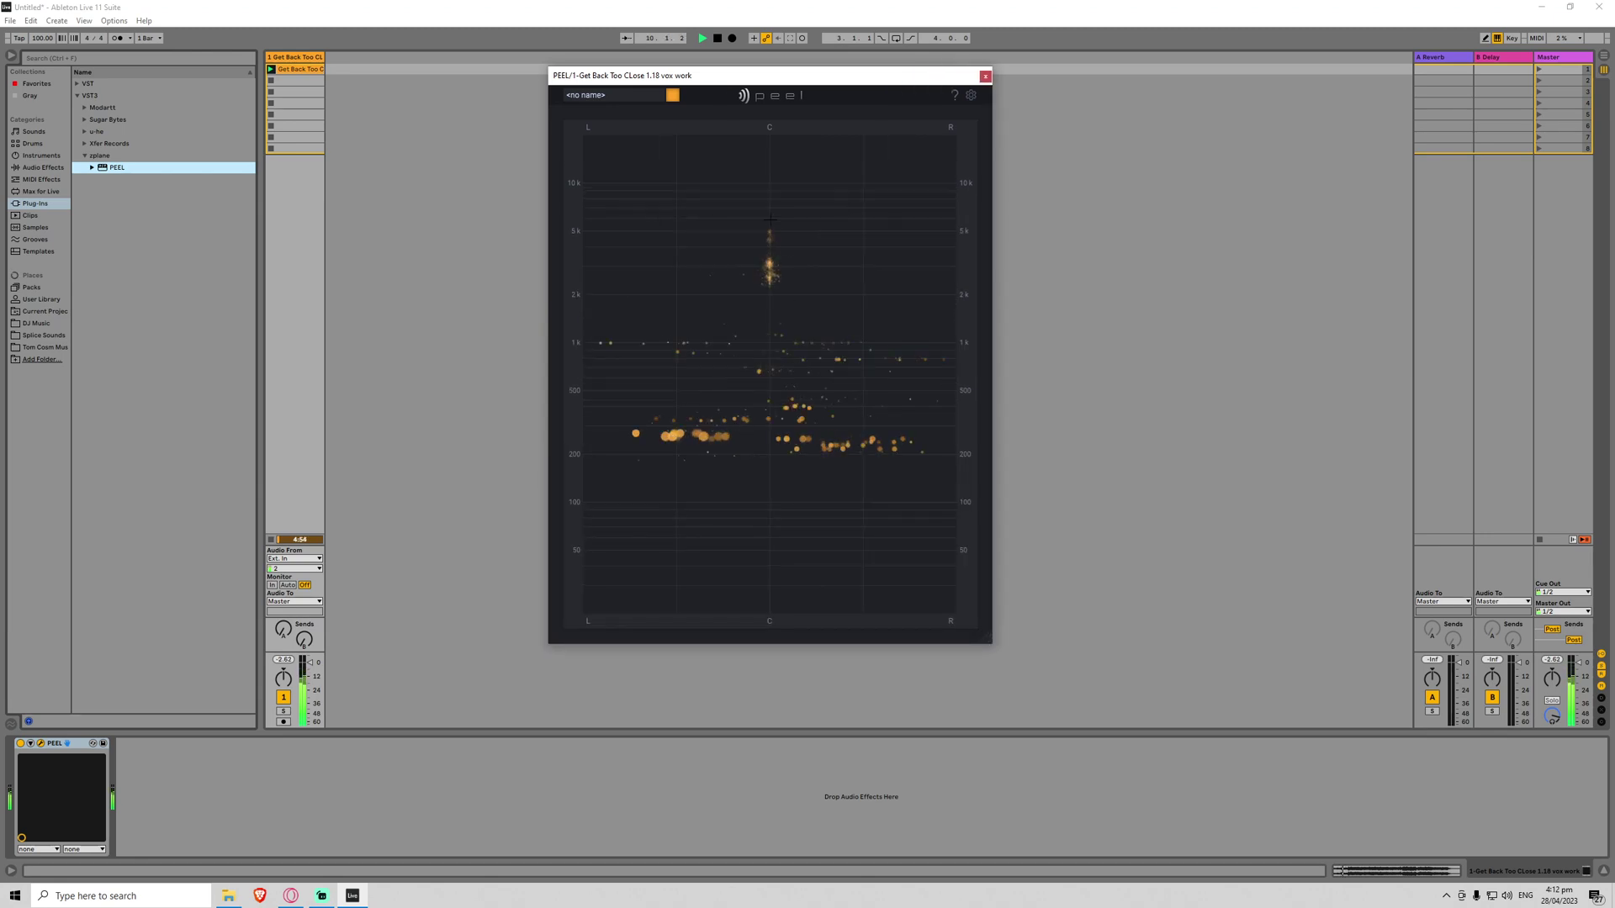
# Step: Draw a PEEL region around the centred content above about 1 kHz, switch it to solo and return it to mute
pyautogui.moveTo(729, 184); pyautogui.dragTo(798, 325)
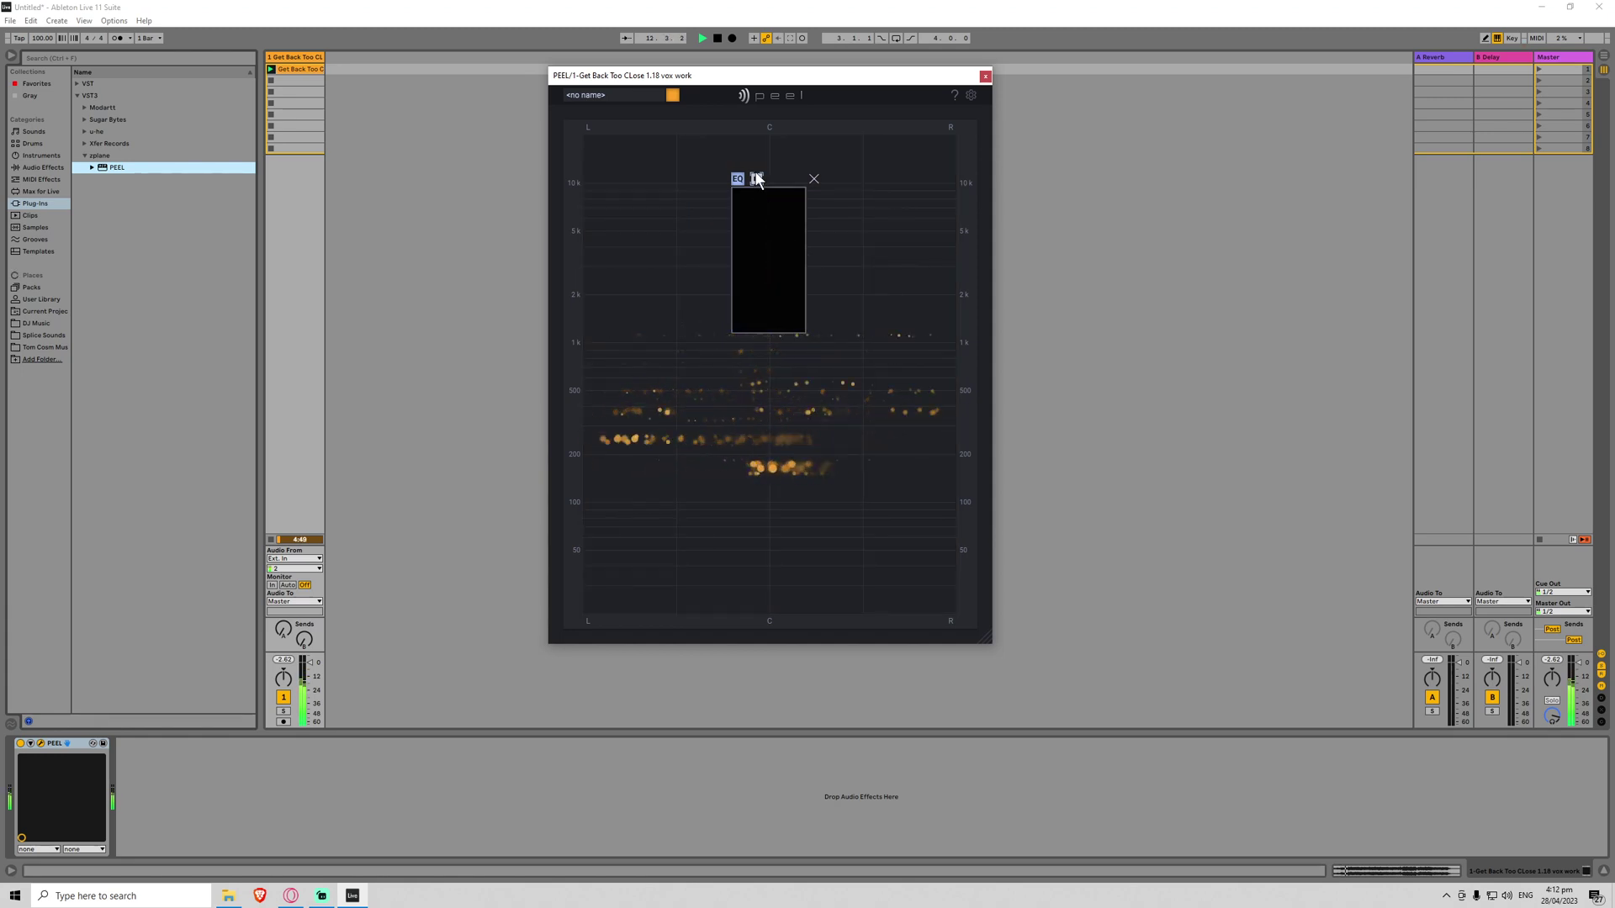
pyautogui.click(757, 178)
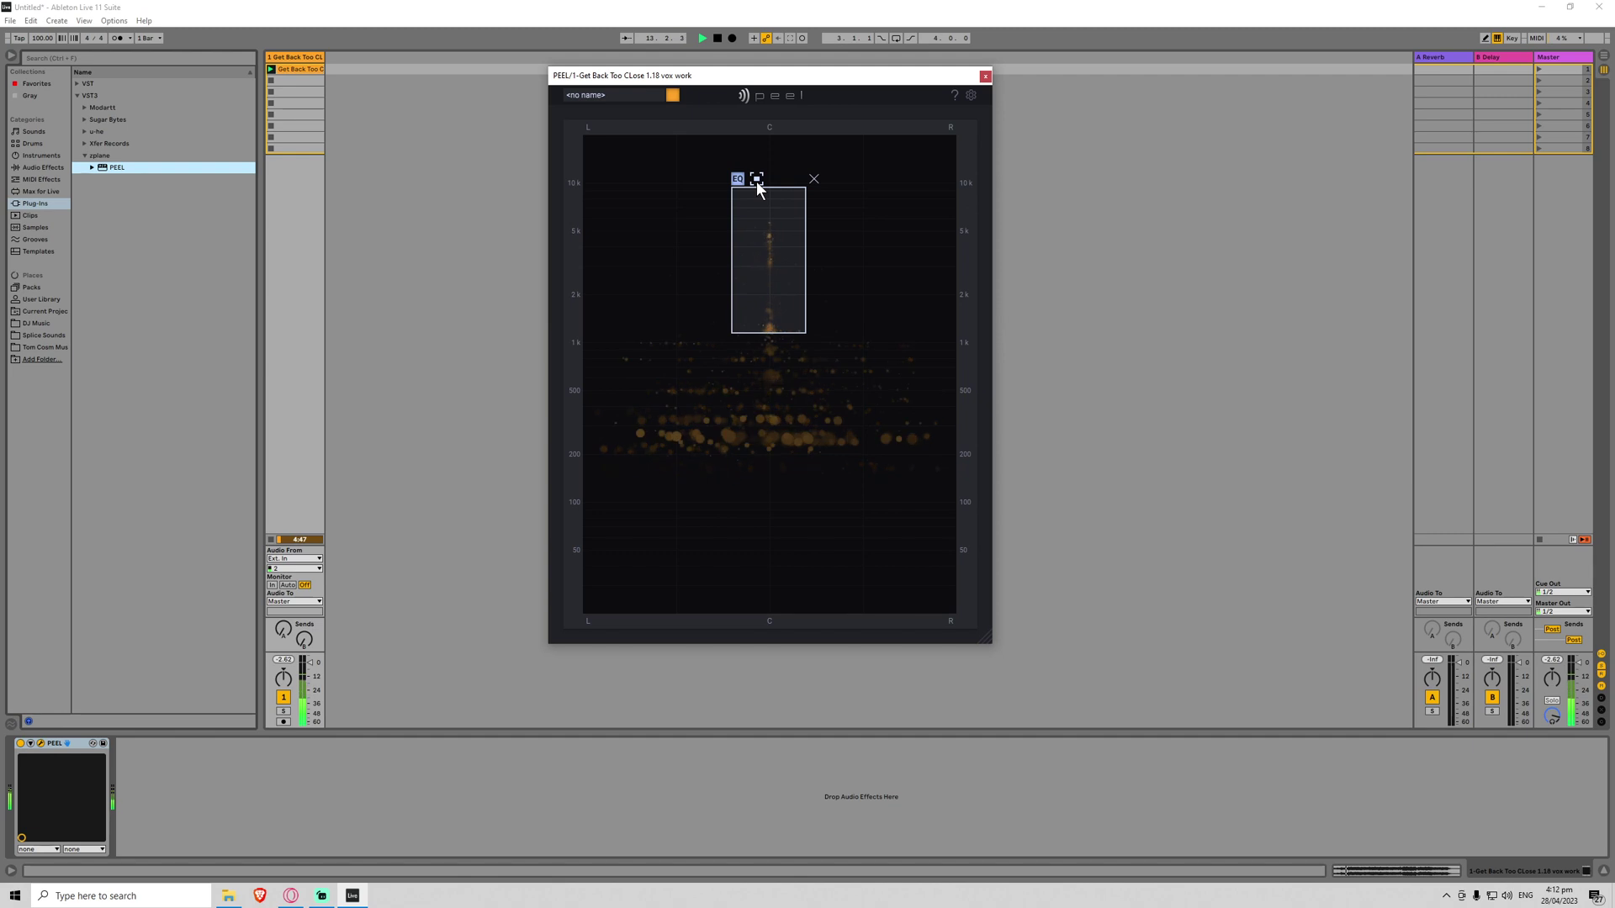
pyautogui.click(757, 179)
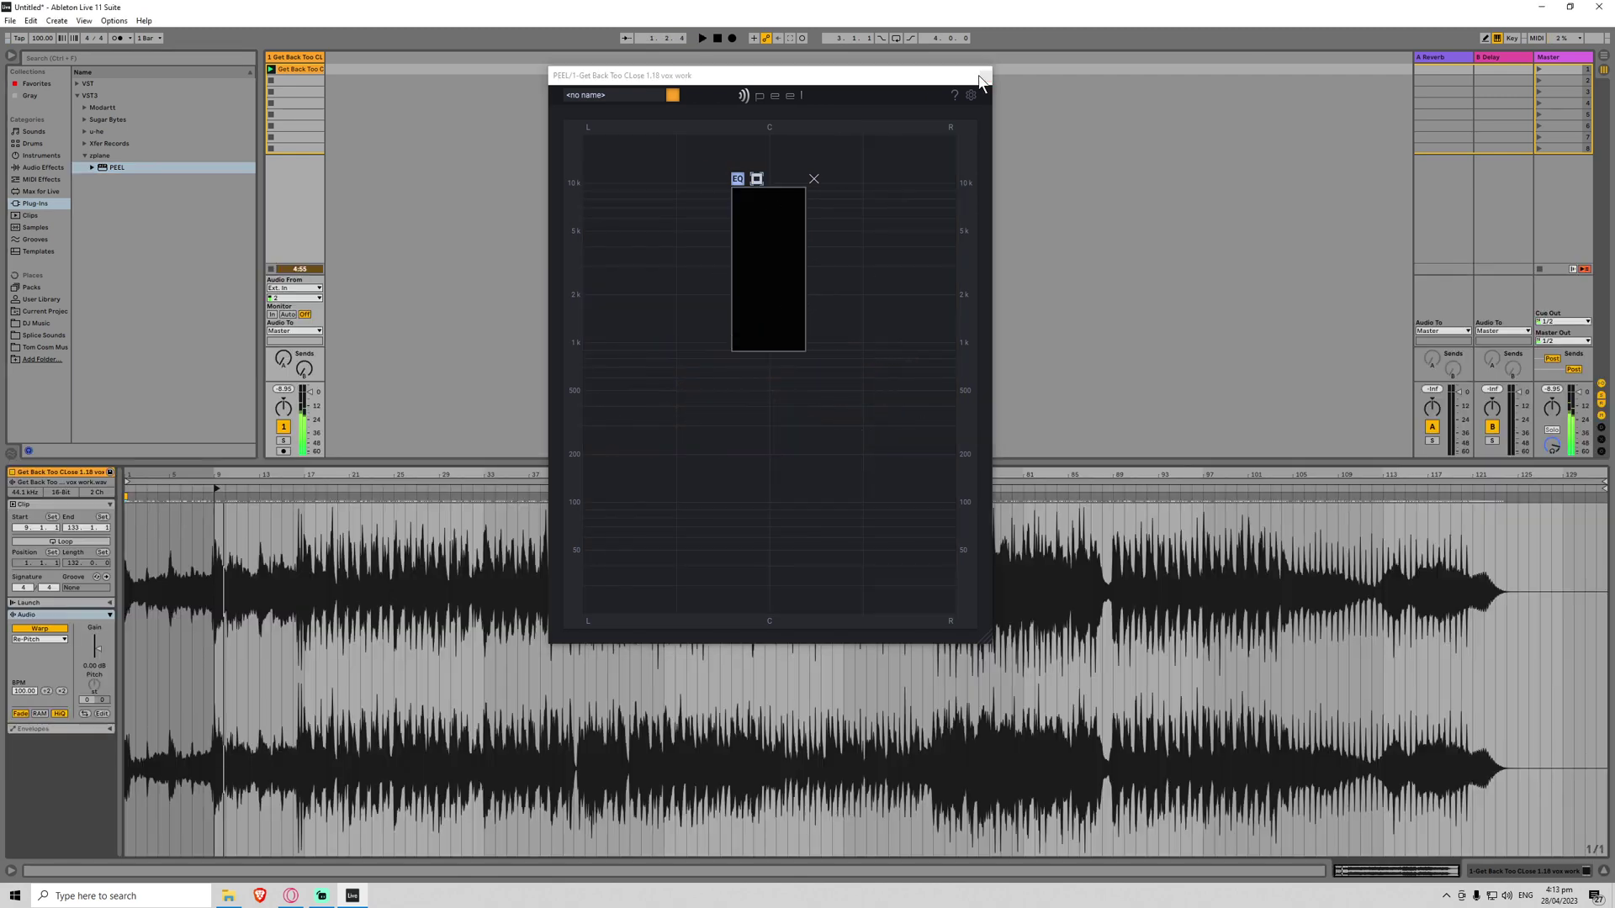
# Step: Insert a new audio track and route its input from the Get Back Too CLose track's InvOut-PEEL channel
pyautogui.click(415, 58)
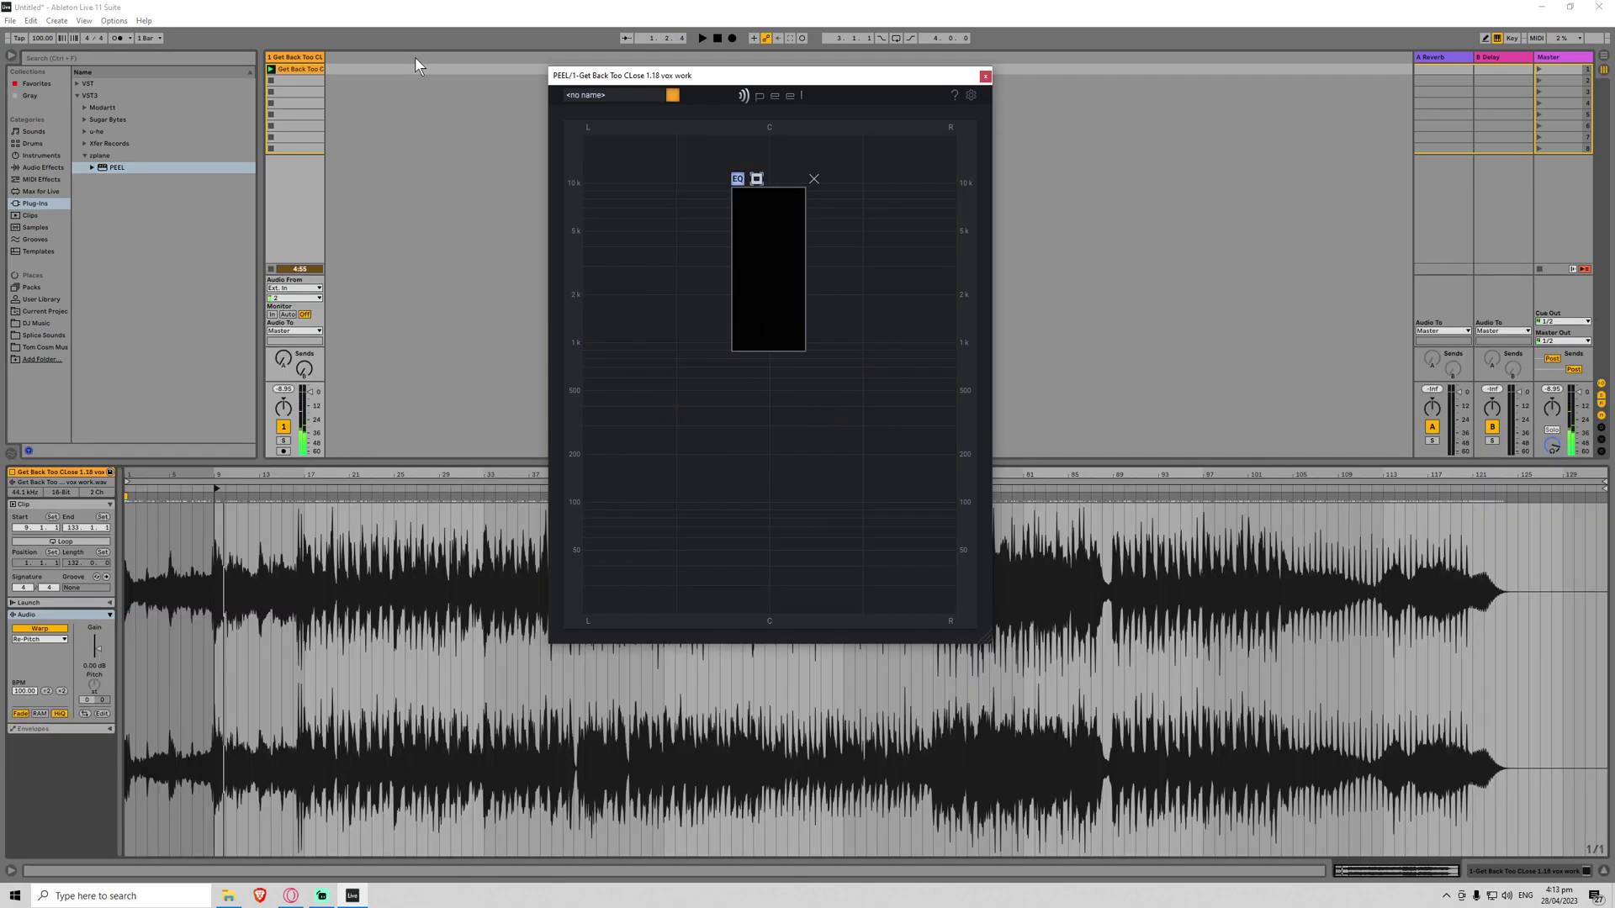
pyautogui.hotkey('ctrl', 't')
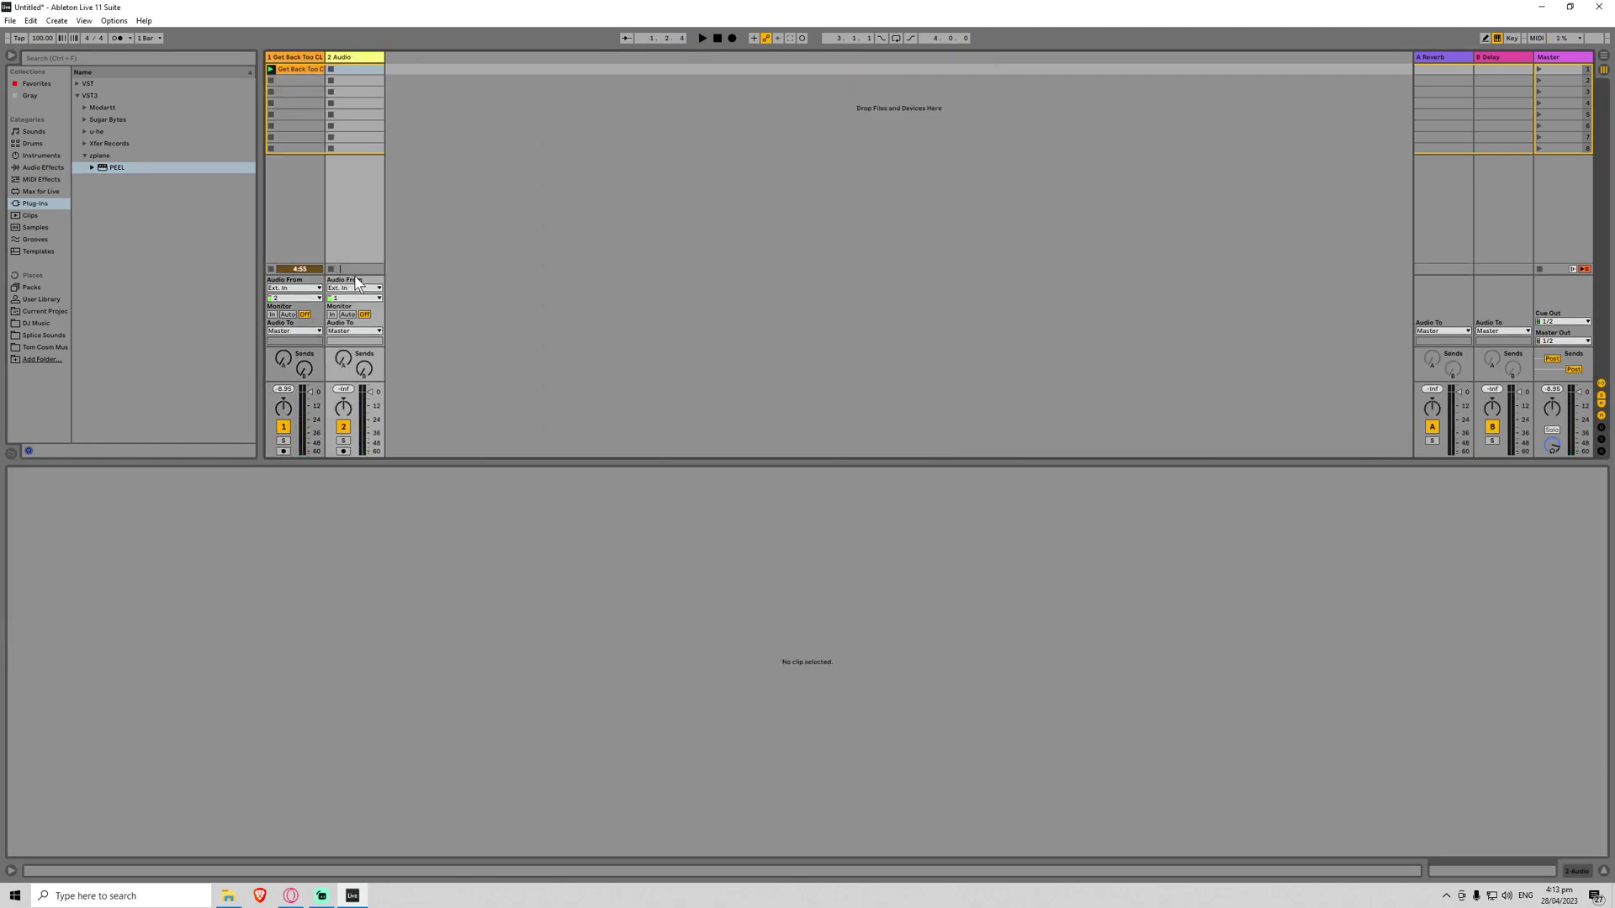
pyautogui.click(354, 288)
pyautogui.click(367, 328)
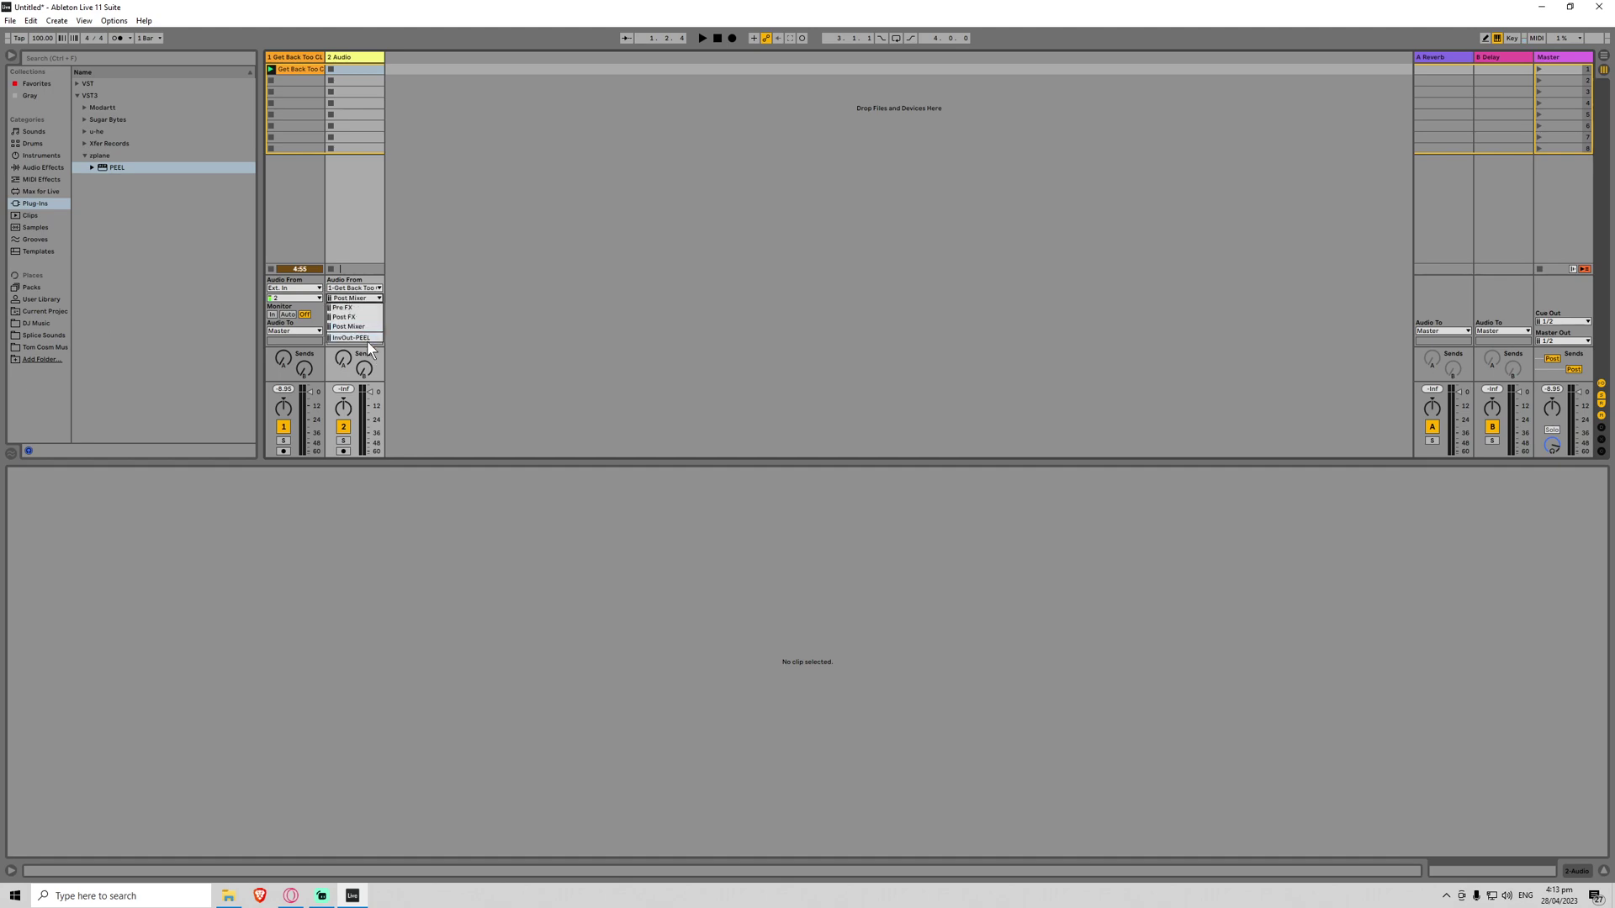
# Step: Play the song with PEEL's region toggled between solo and mute, and set the second track's monitoring to In
pyautogui.click(299, 59)
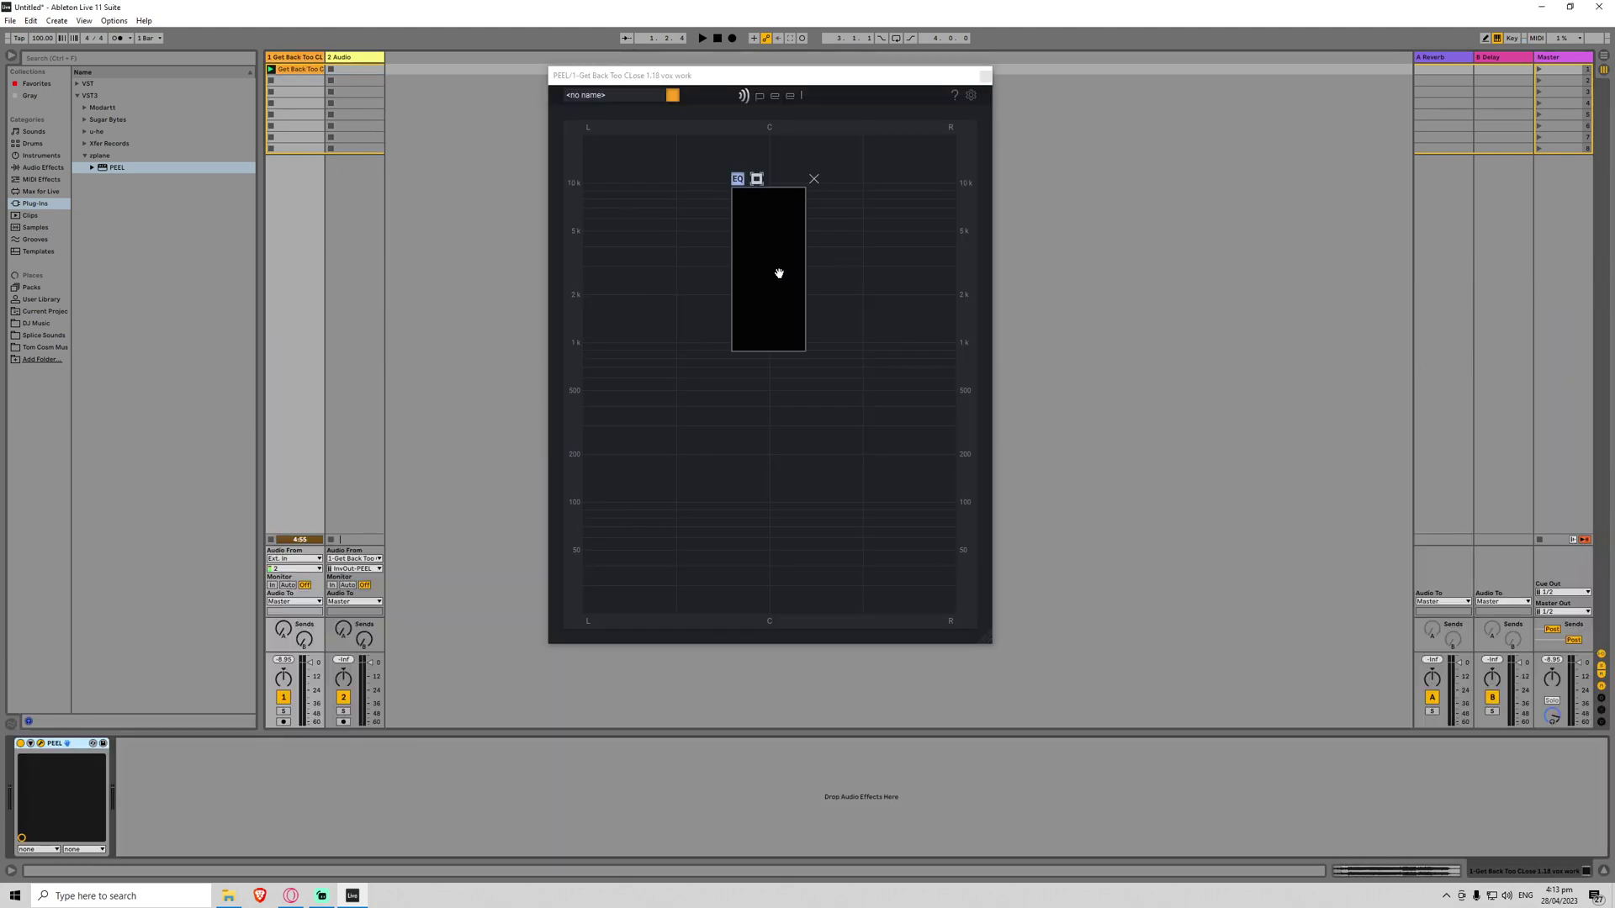
pyautogui.press('space')
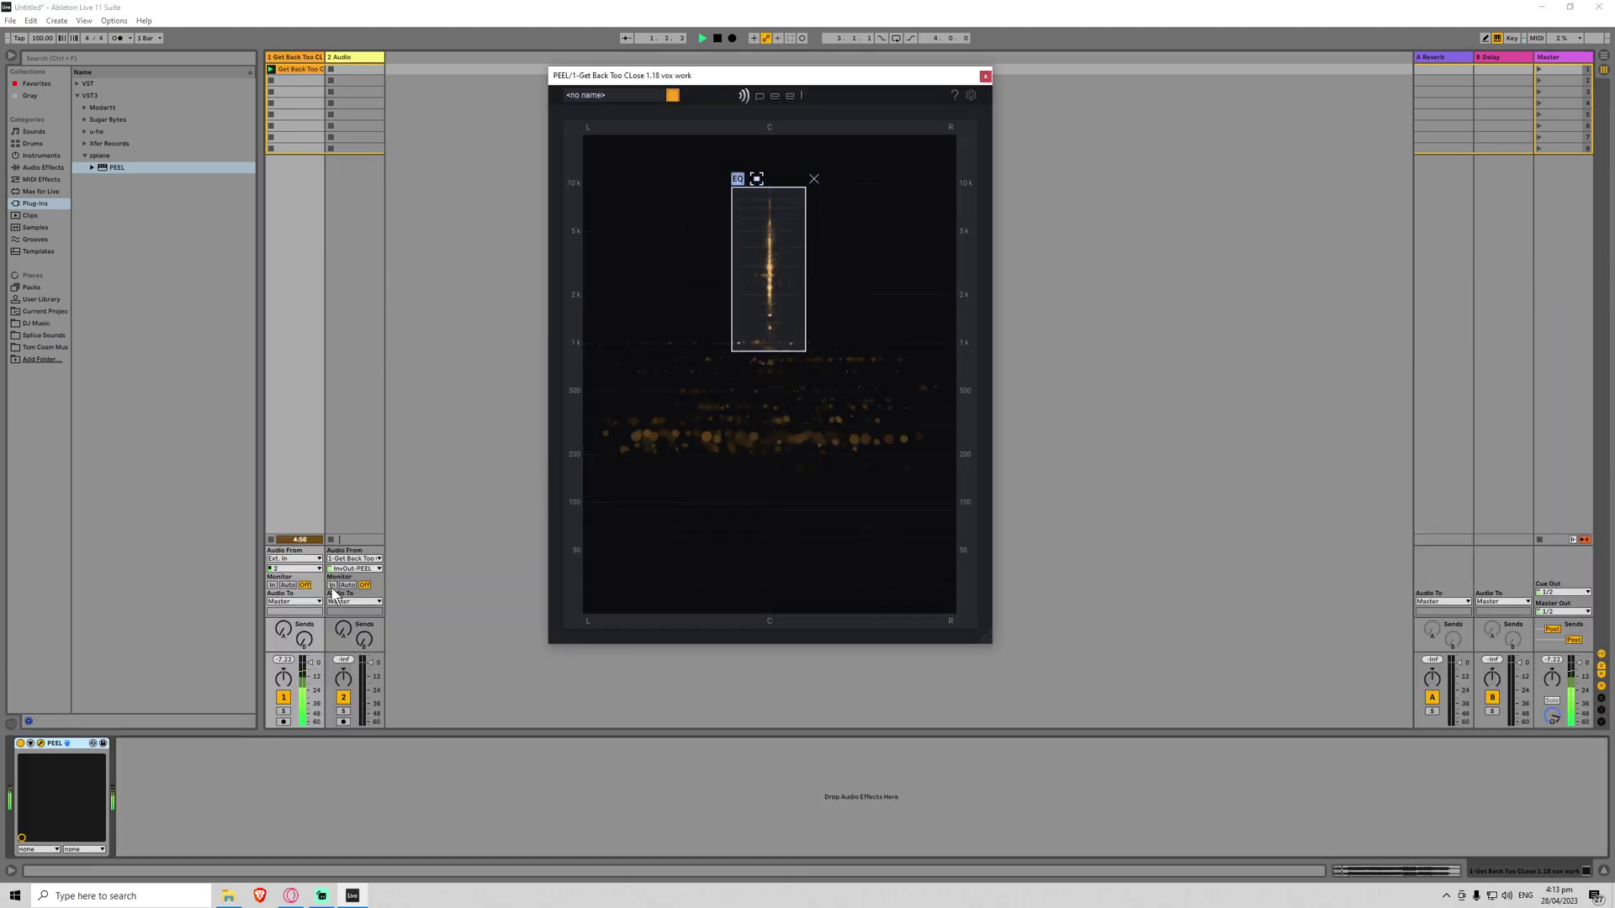
pyautogui.click(756, 179)
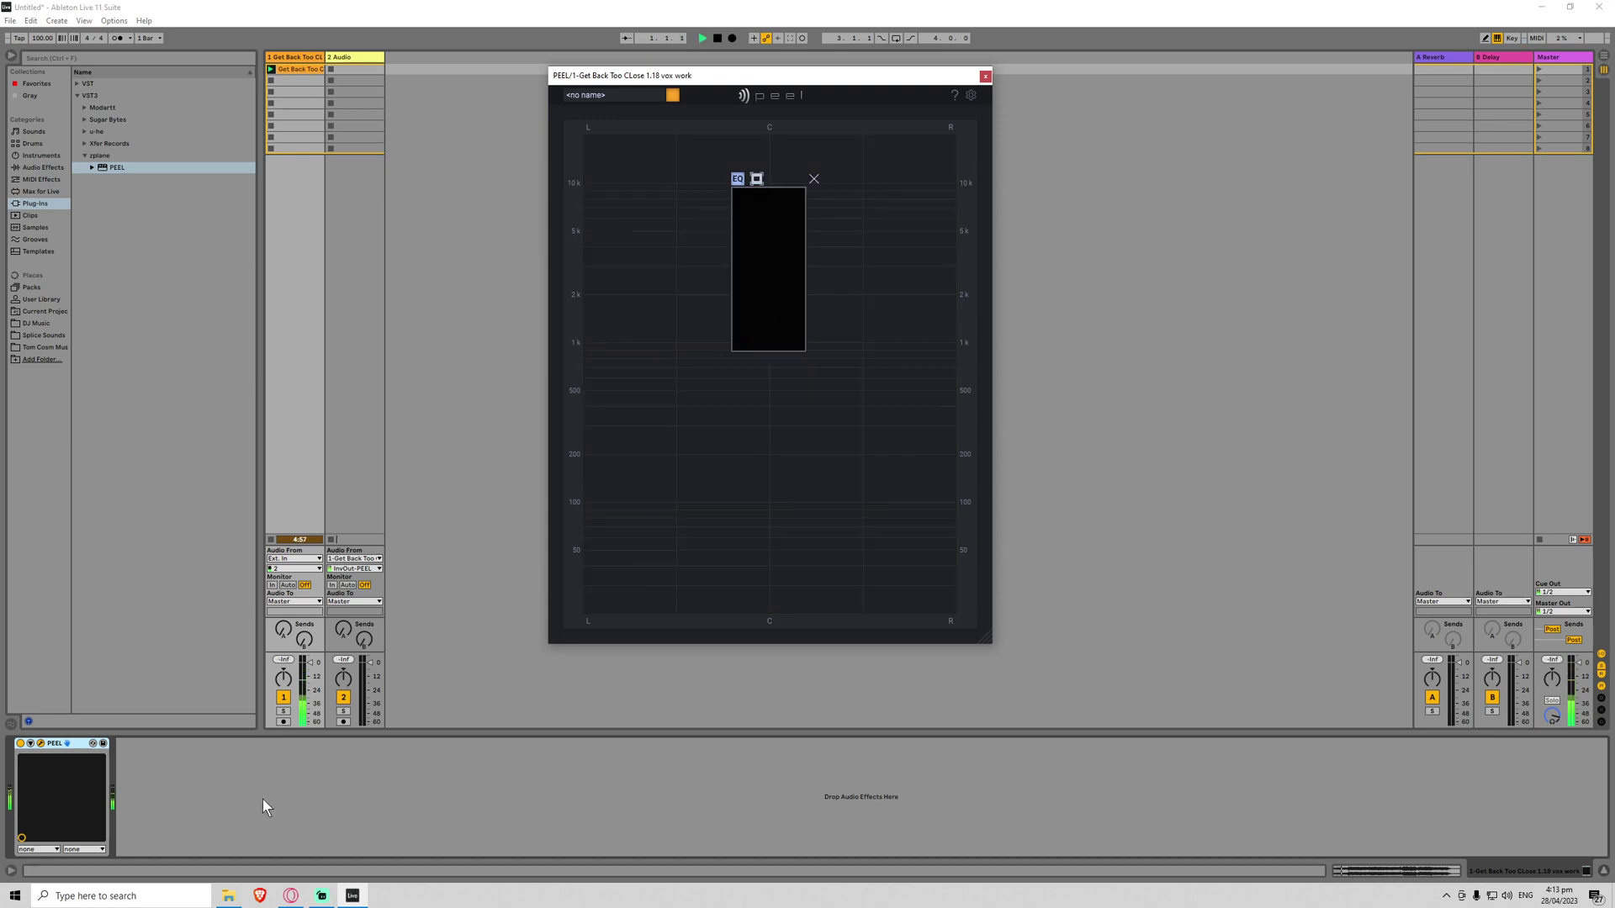
pyautogui.press('space')
pyautogui.click(333, 586)
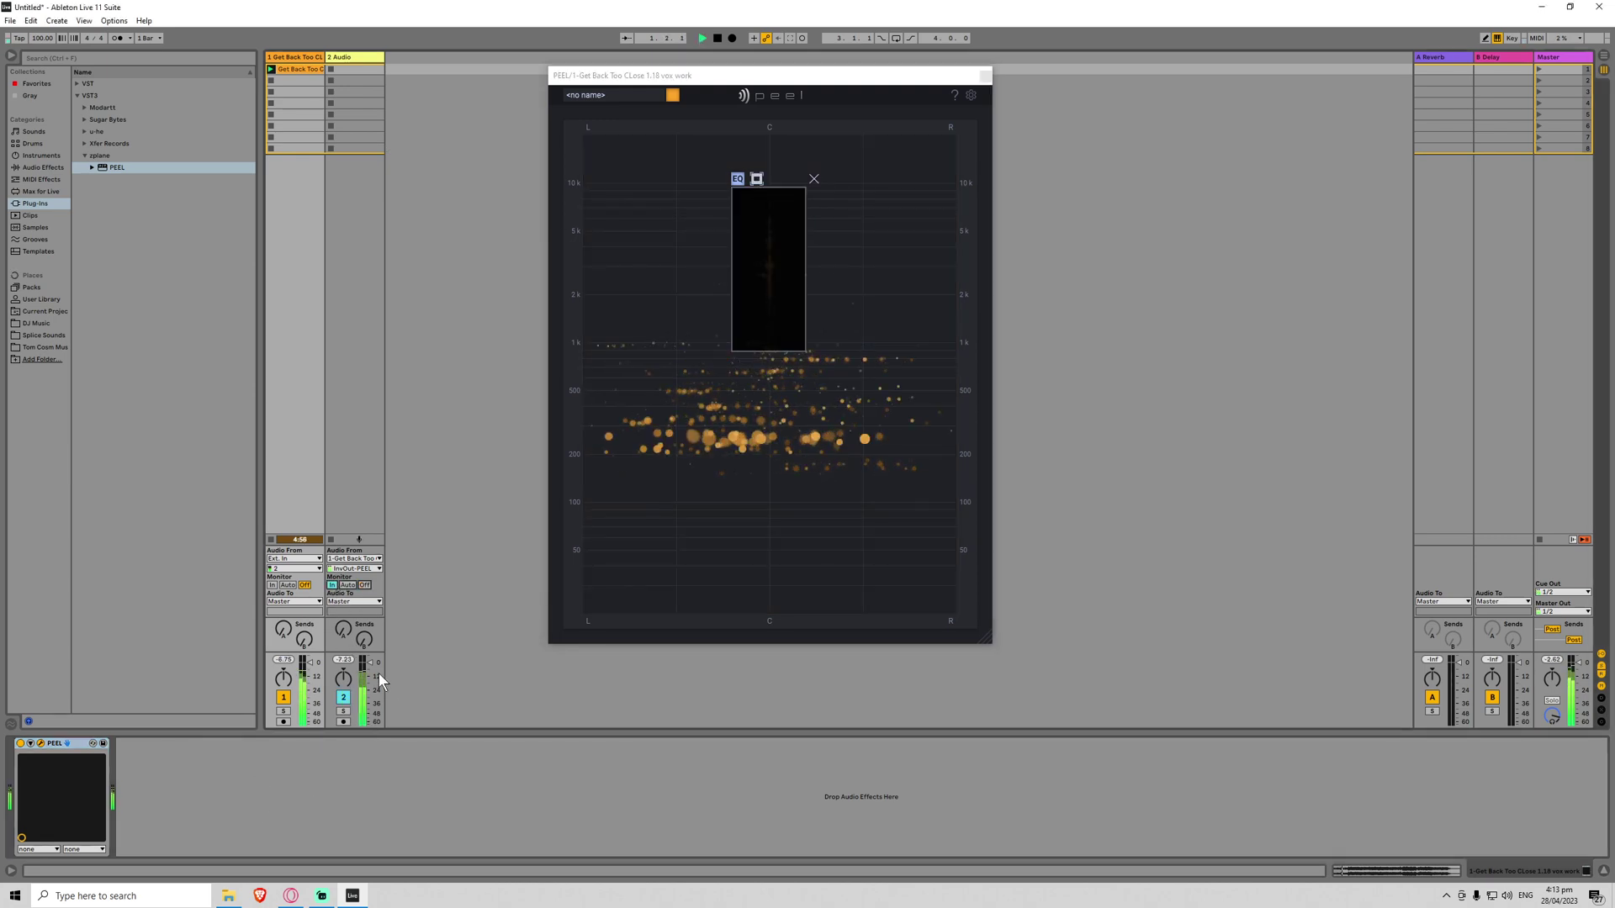
# Step: Stop playback and add a PEEL instance to the second audio track
pyautogui.press('space')
pyautogui.click(353, 62)
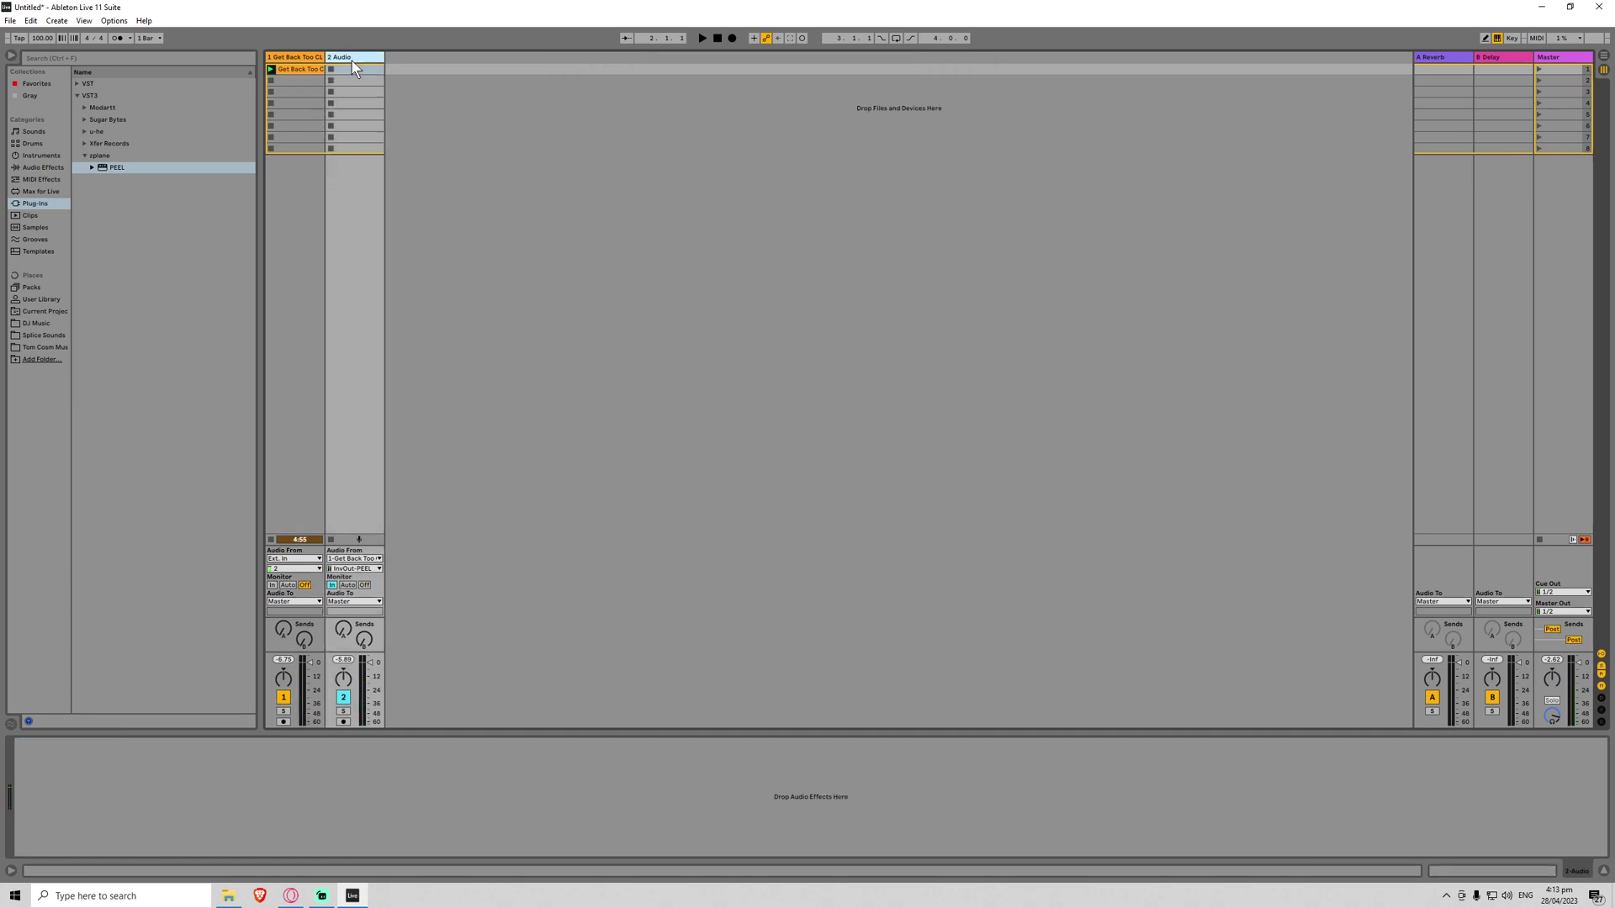
pyautogui.doubleClick(119, 170)
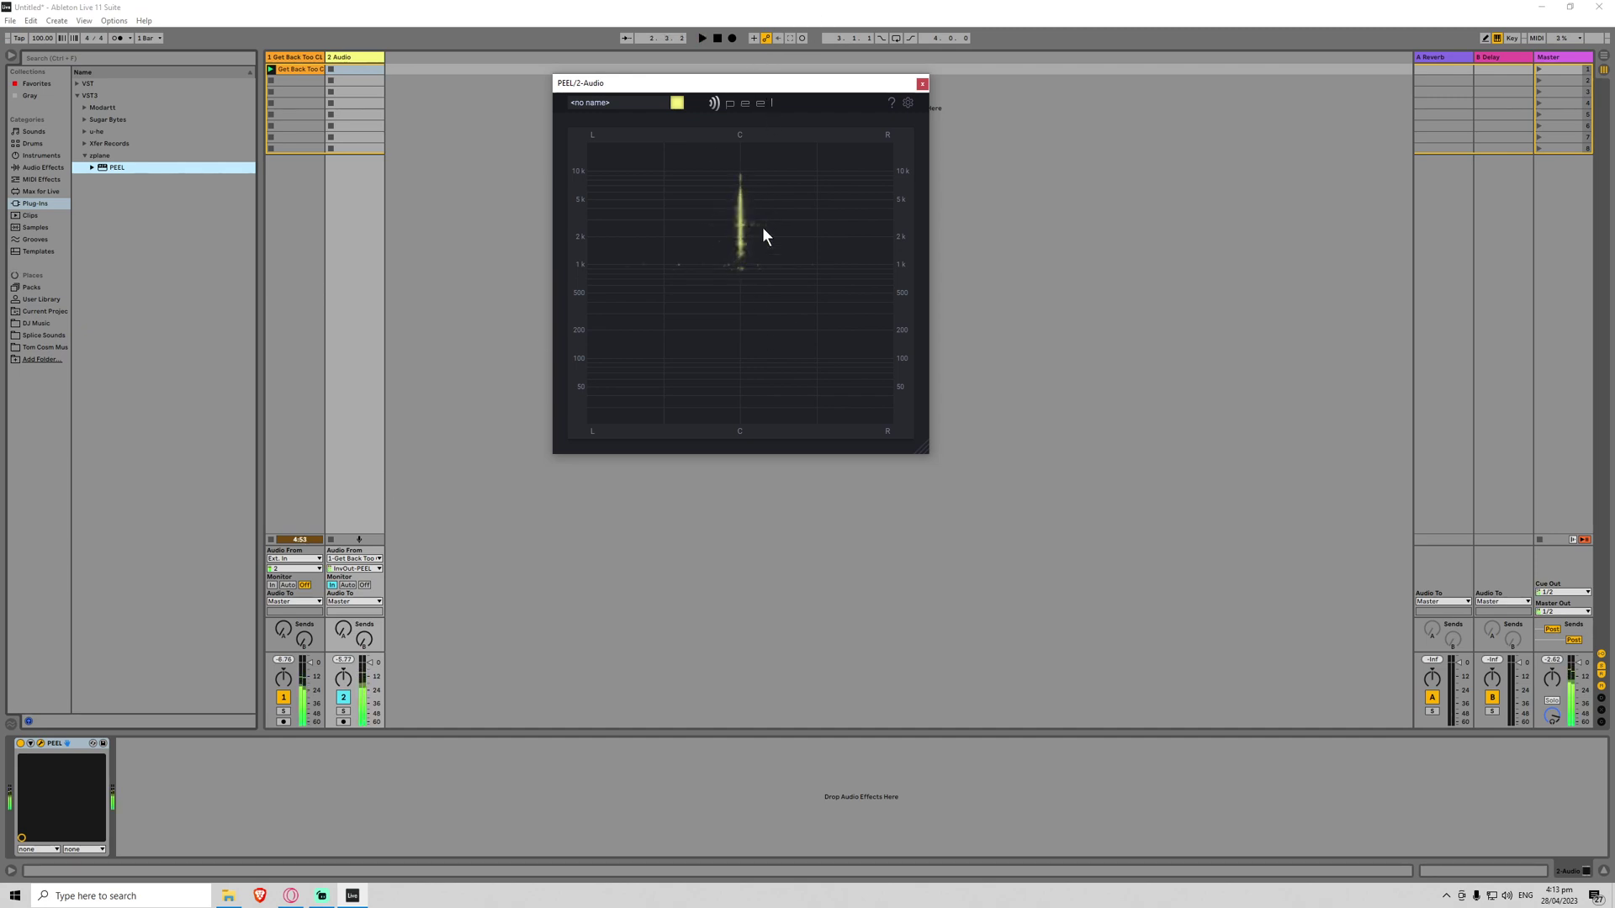
# Step: Insert Filter Delay before PEEL, widen its right filter, and set 0% feedback and a 1.00 ms left delay time
pyautogui.click(44, 167)
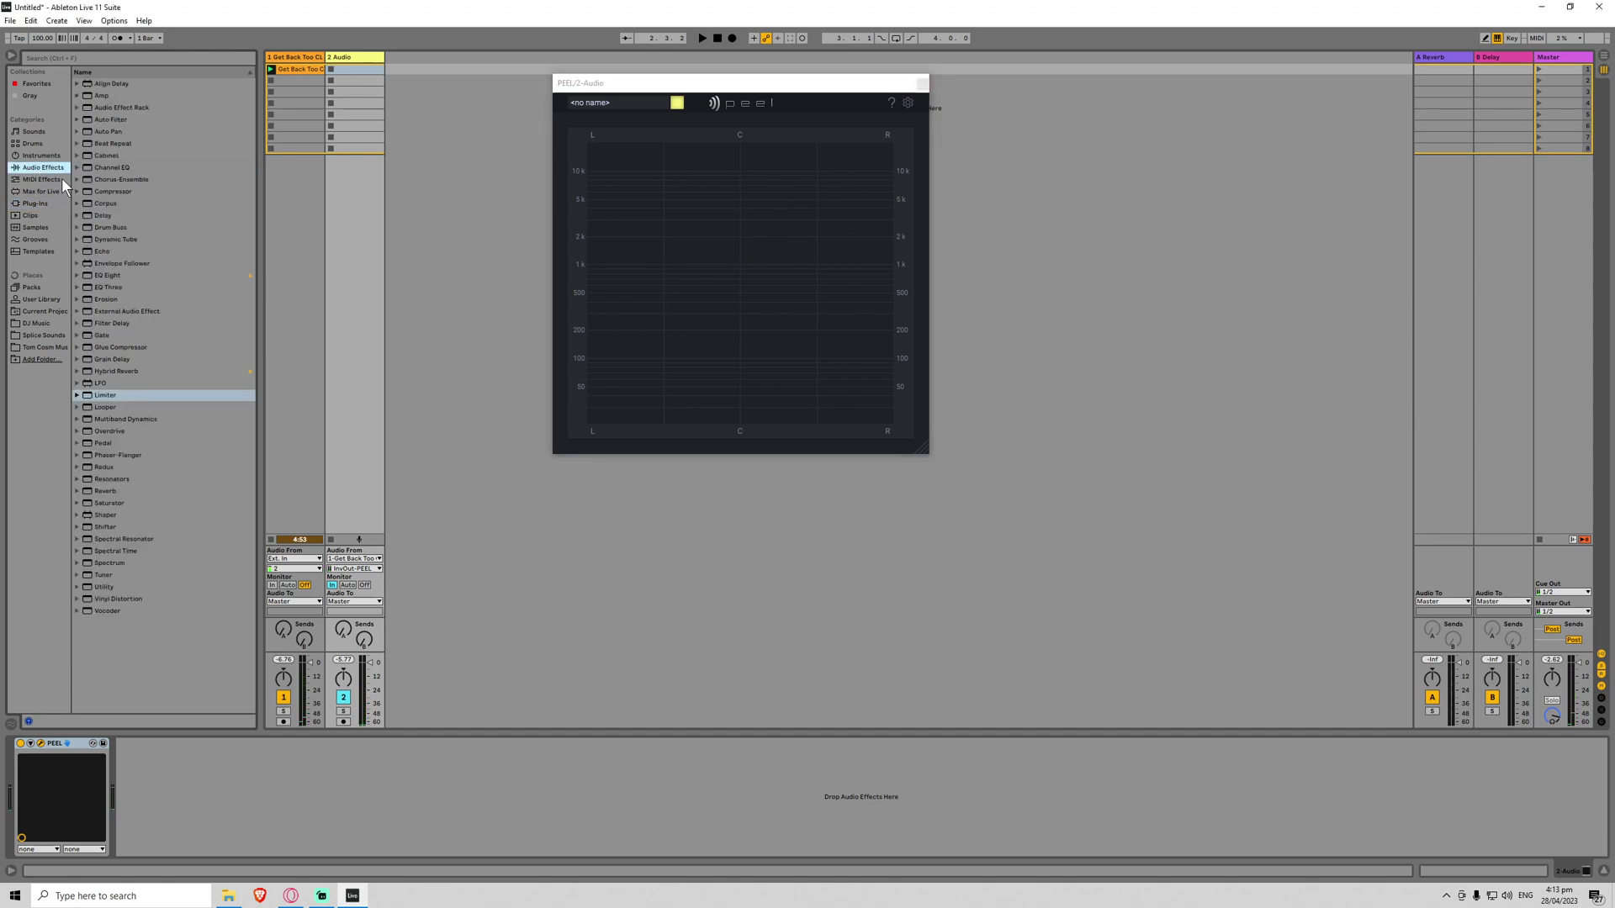
pyautogui.moveTo(164, 325); pyautogui.dragTo(97, 764)
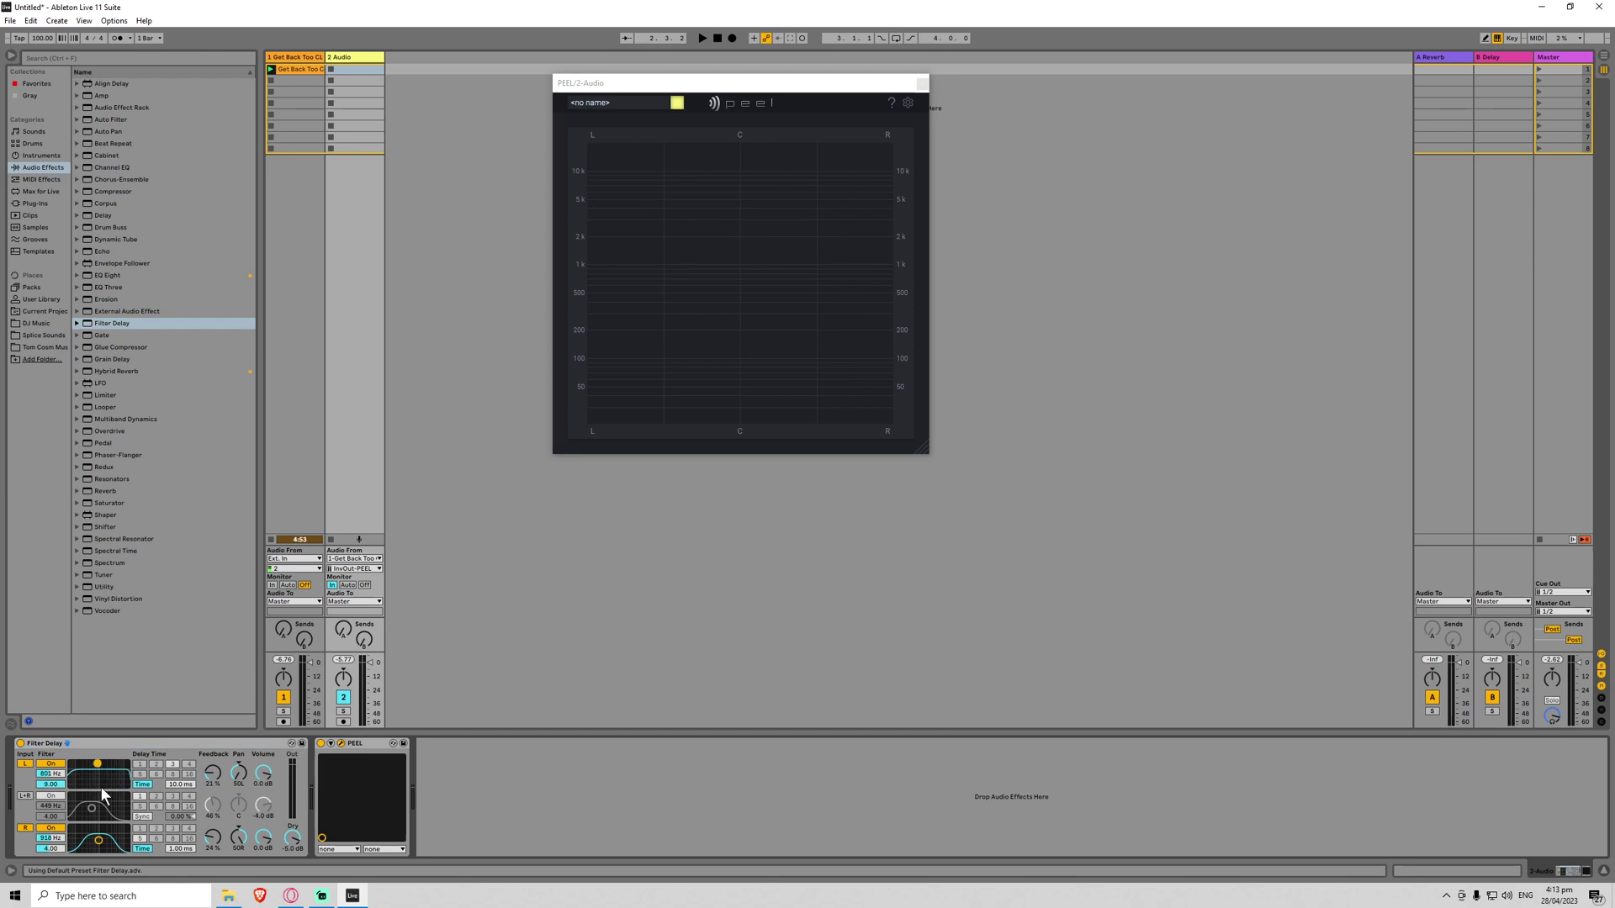
pyautogui.moveTo(99, 840); pyautogui.dragTo(102, 827)
pyautogui.moveTo(195, 782); pyautogui.dragTo(185, 787)
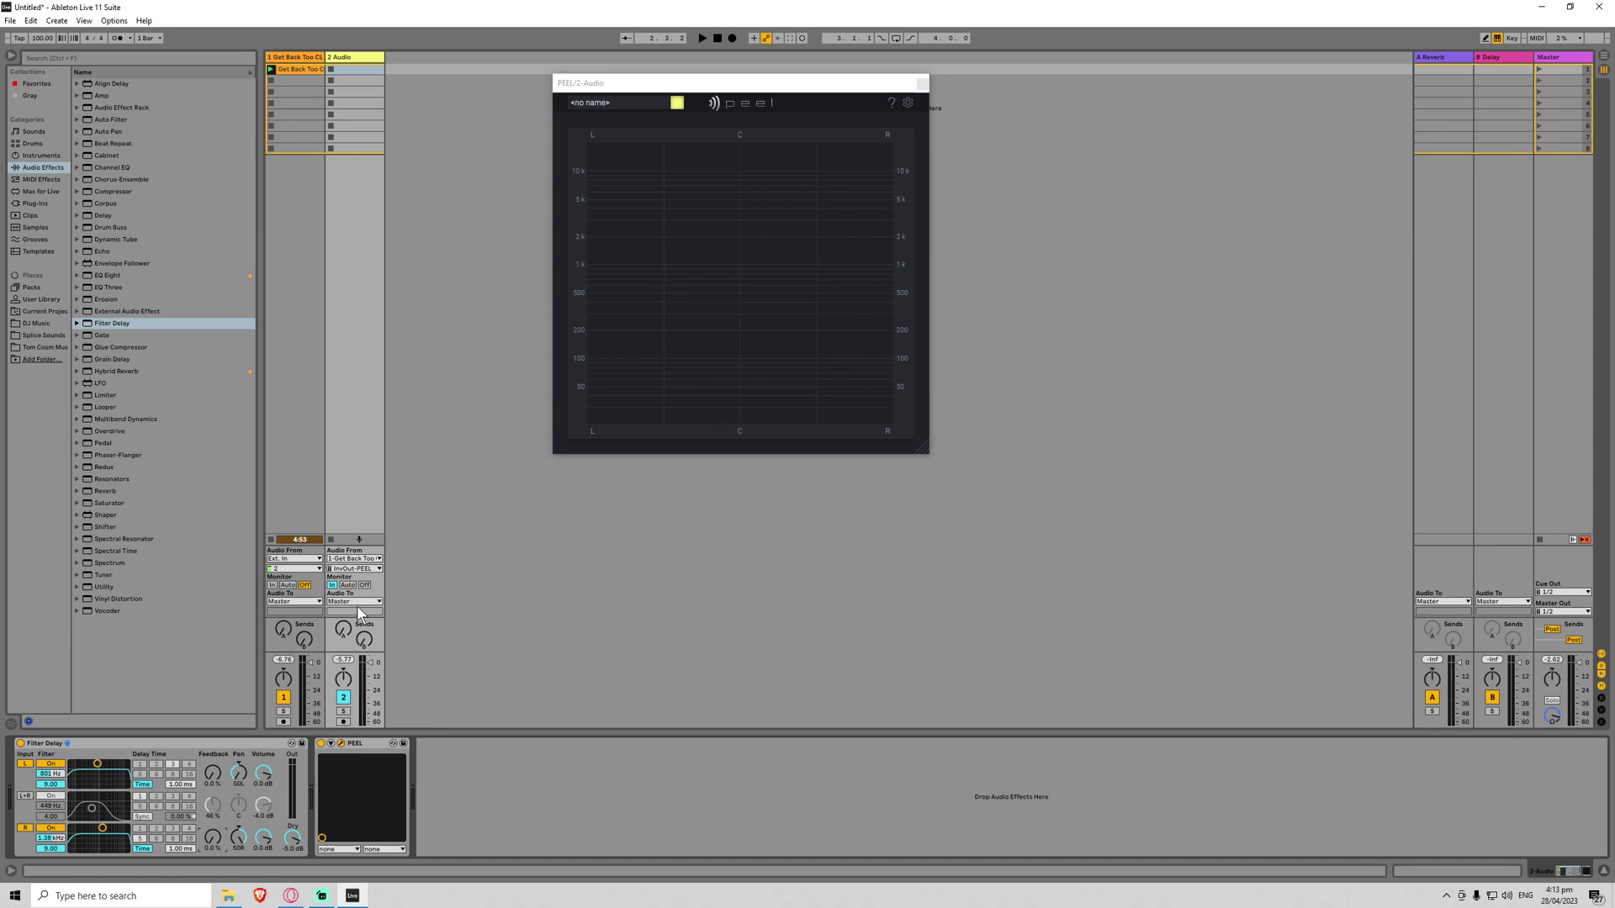
# Step: Start playback, try a different left delay time in Filter Delay and undo it, and bypass Filter Delay
pyautogui.press('space')
pyautogui.moveTo(171, 784); pyautogui.dragTo(172, 753)
pyautogui.hotkey('ctrl', 'z')
pyautogui.click(21, 744)
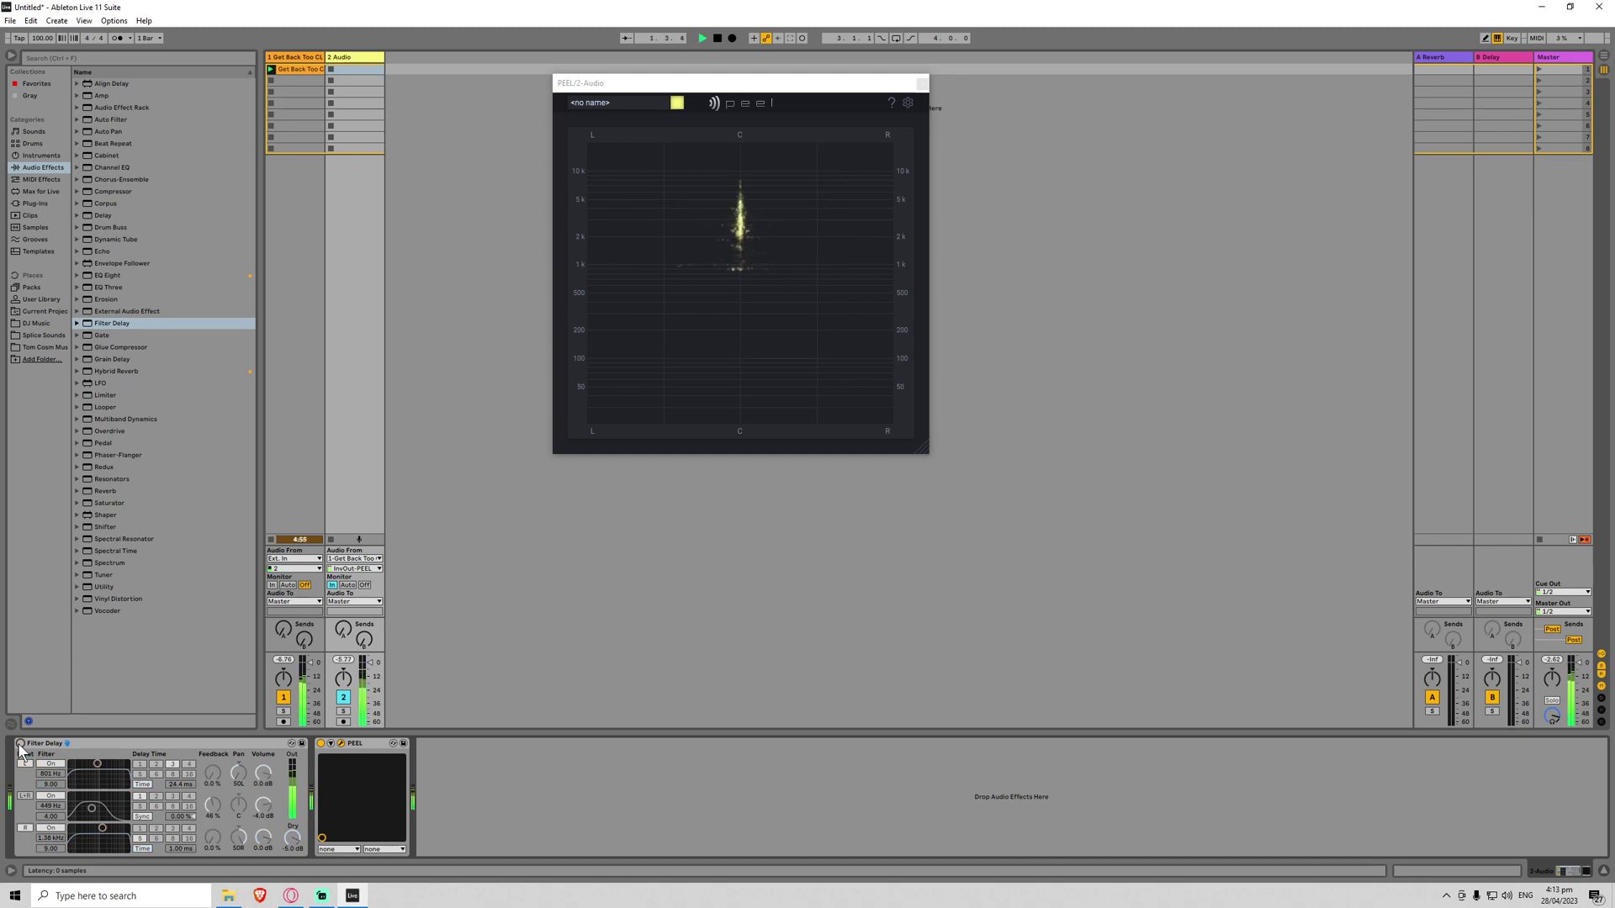
# Step: Re-enable Filter Delay on the second audio track and stop playback
pyautogui.click(20, 743)
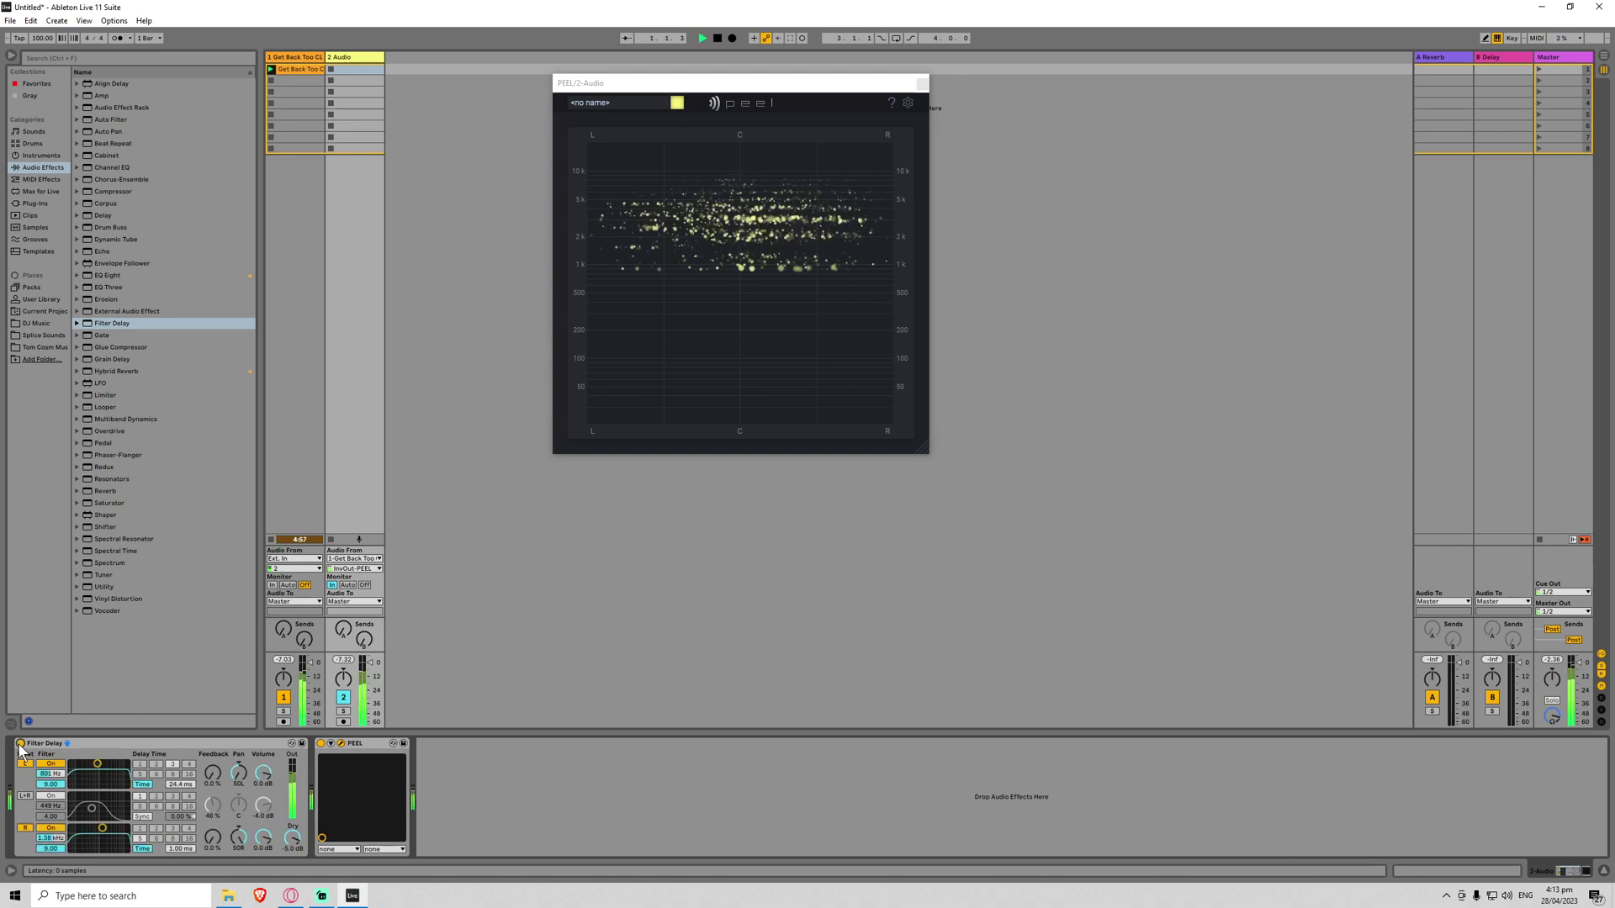
pyautogui.press('space')
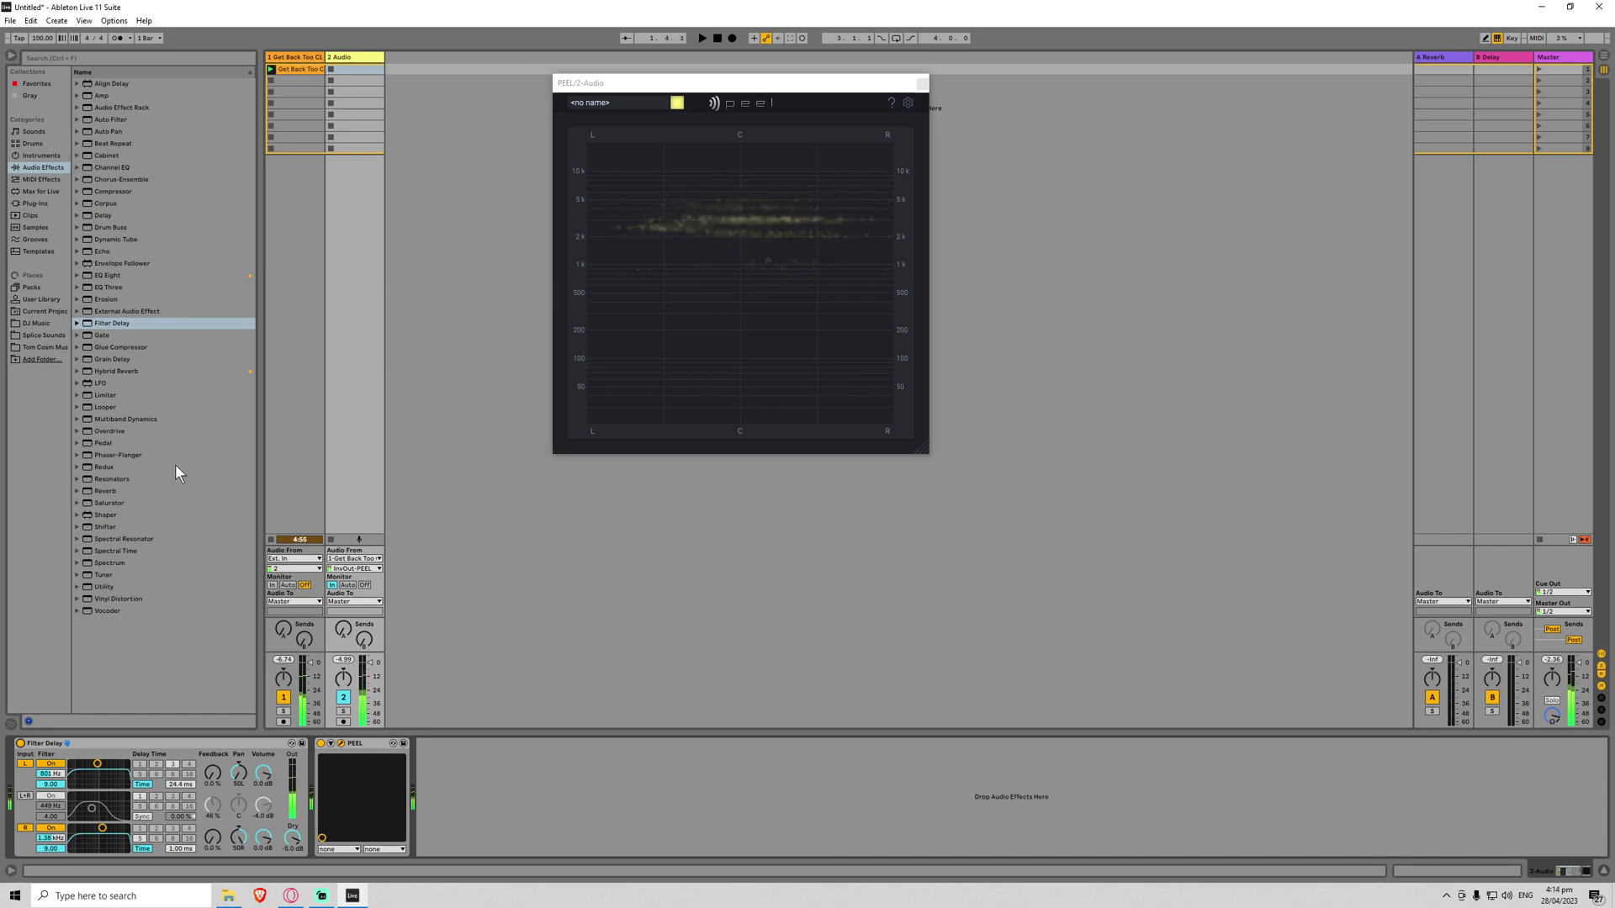
# Step: Add Hybrid Reverb after PEEL on the second audio track and choose the Real Places convolution category
pyautogui.click(115, 491)
pyautogui.moveTo(112, 372); pyautogui.dragTo(617, 786)
pyautogui.click(515, 839)
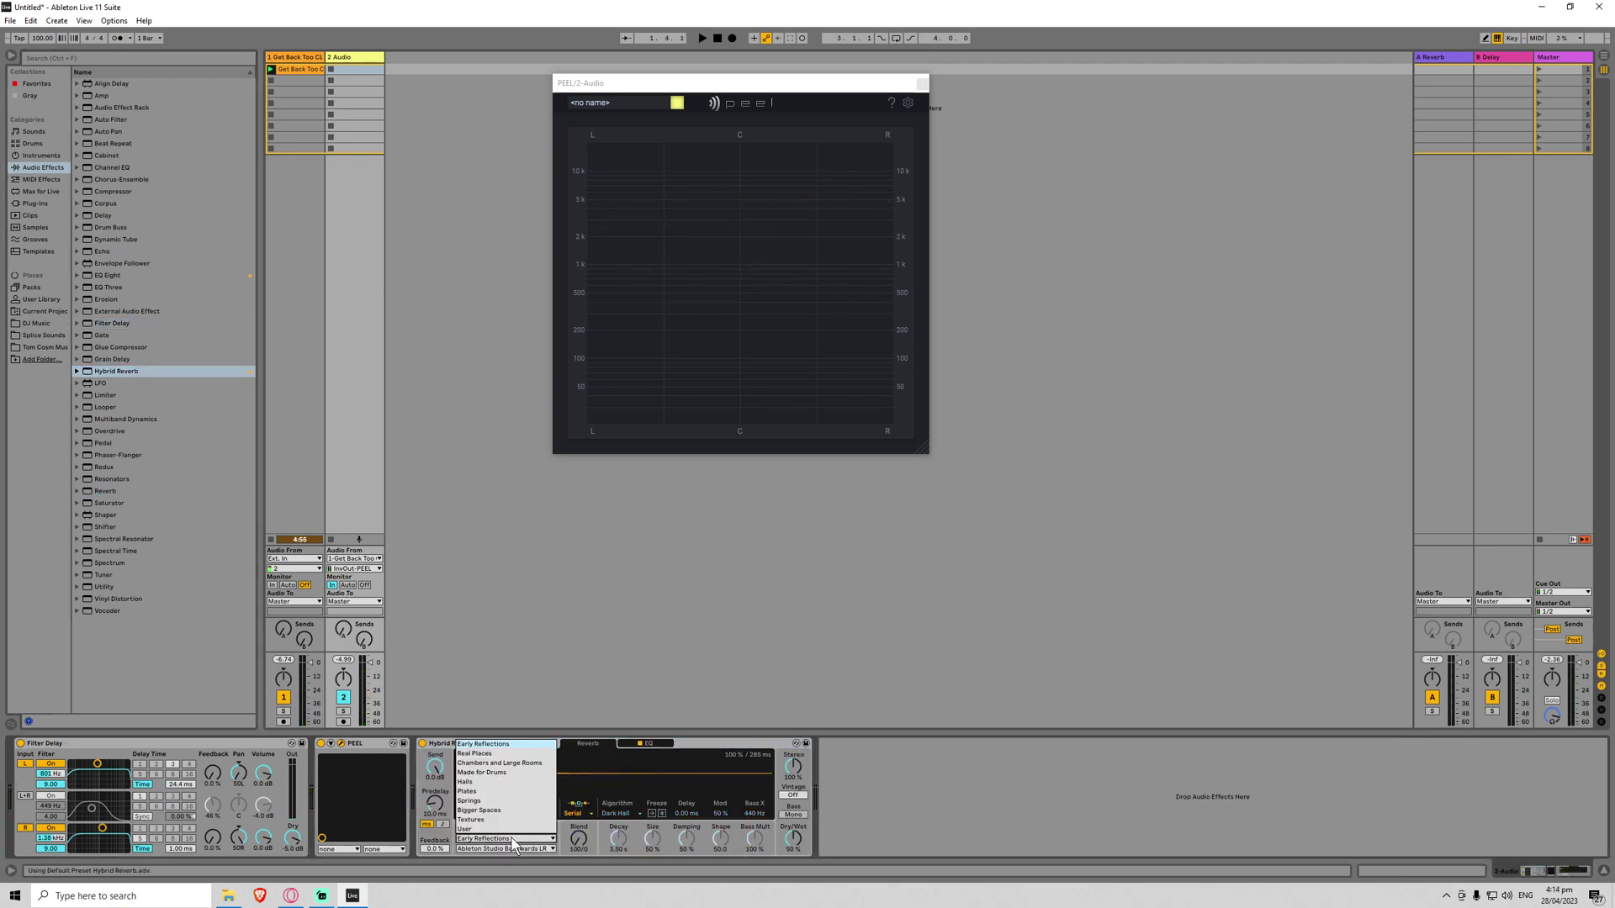
pyautogui.click(484, 756)
# Step: During playback, adjust Hybrid Reverb's dry/wet mix and step through the impulse responses to Farmhouse LR
pyautogui.press('space')
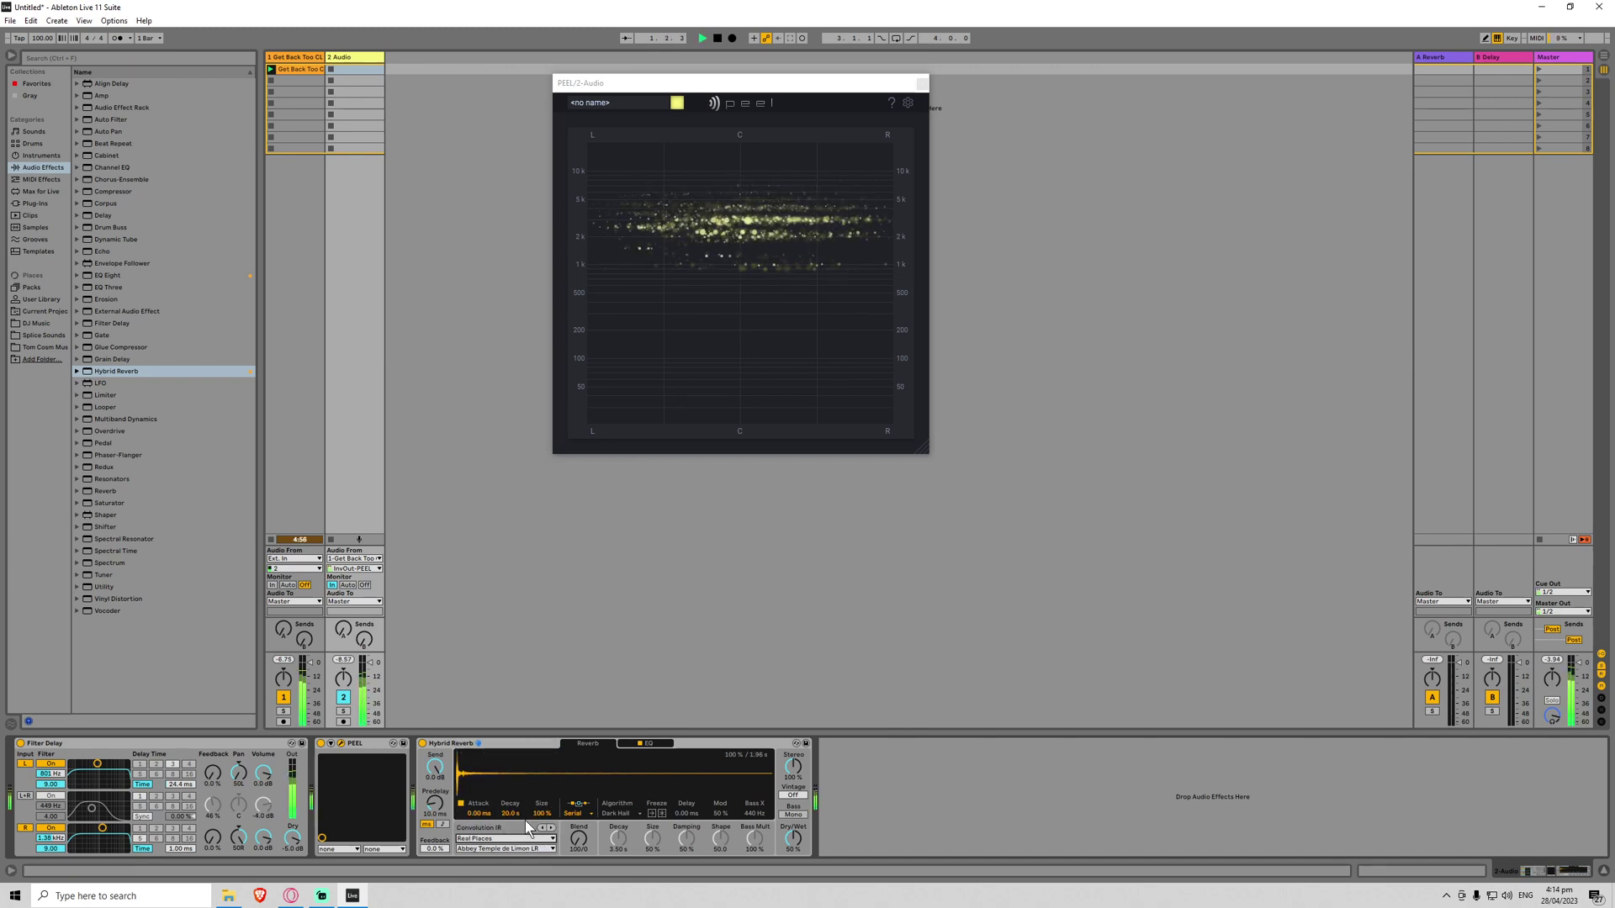
pyautogui.moveTo(802, 846)
pyautogui.mouseDown()
pyautogui.moveTo(802, 807)
pyautogui.moveTo(802, 838)
pyautogui.mouseUp()
pyautogui.click(550, 829)
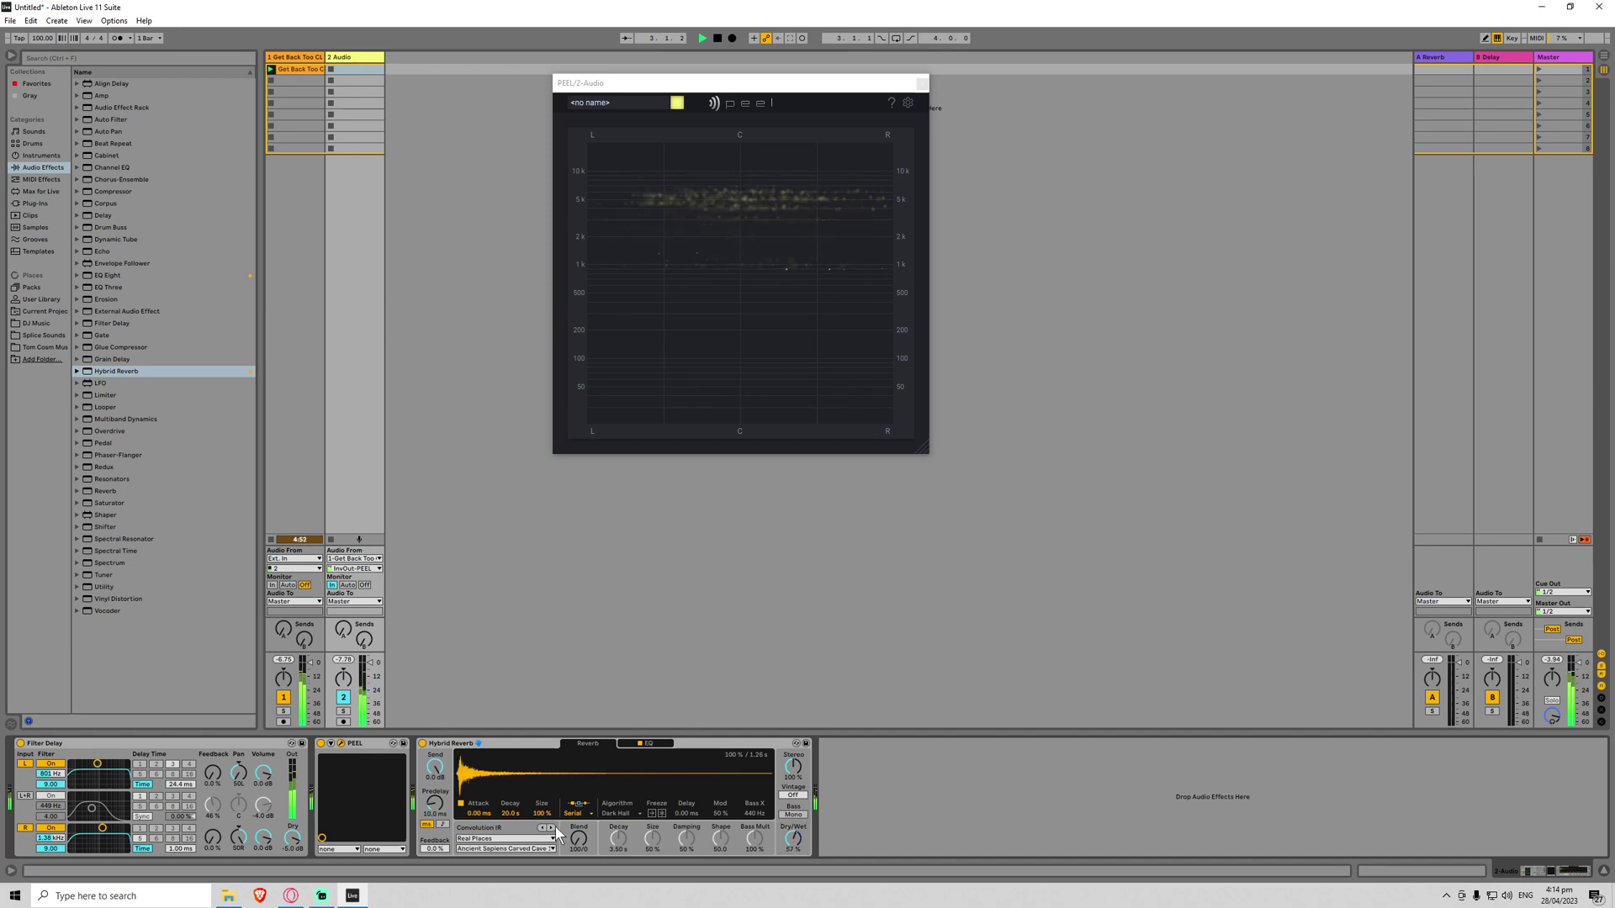
pyautogui.click(551, 828)
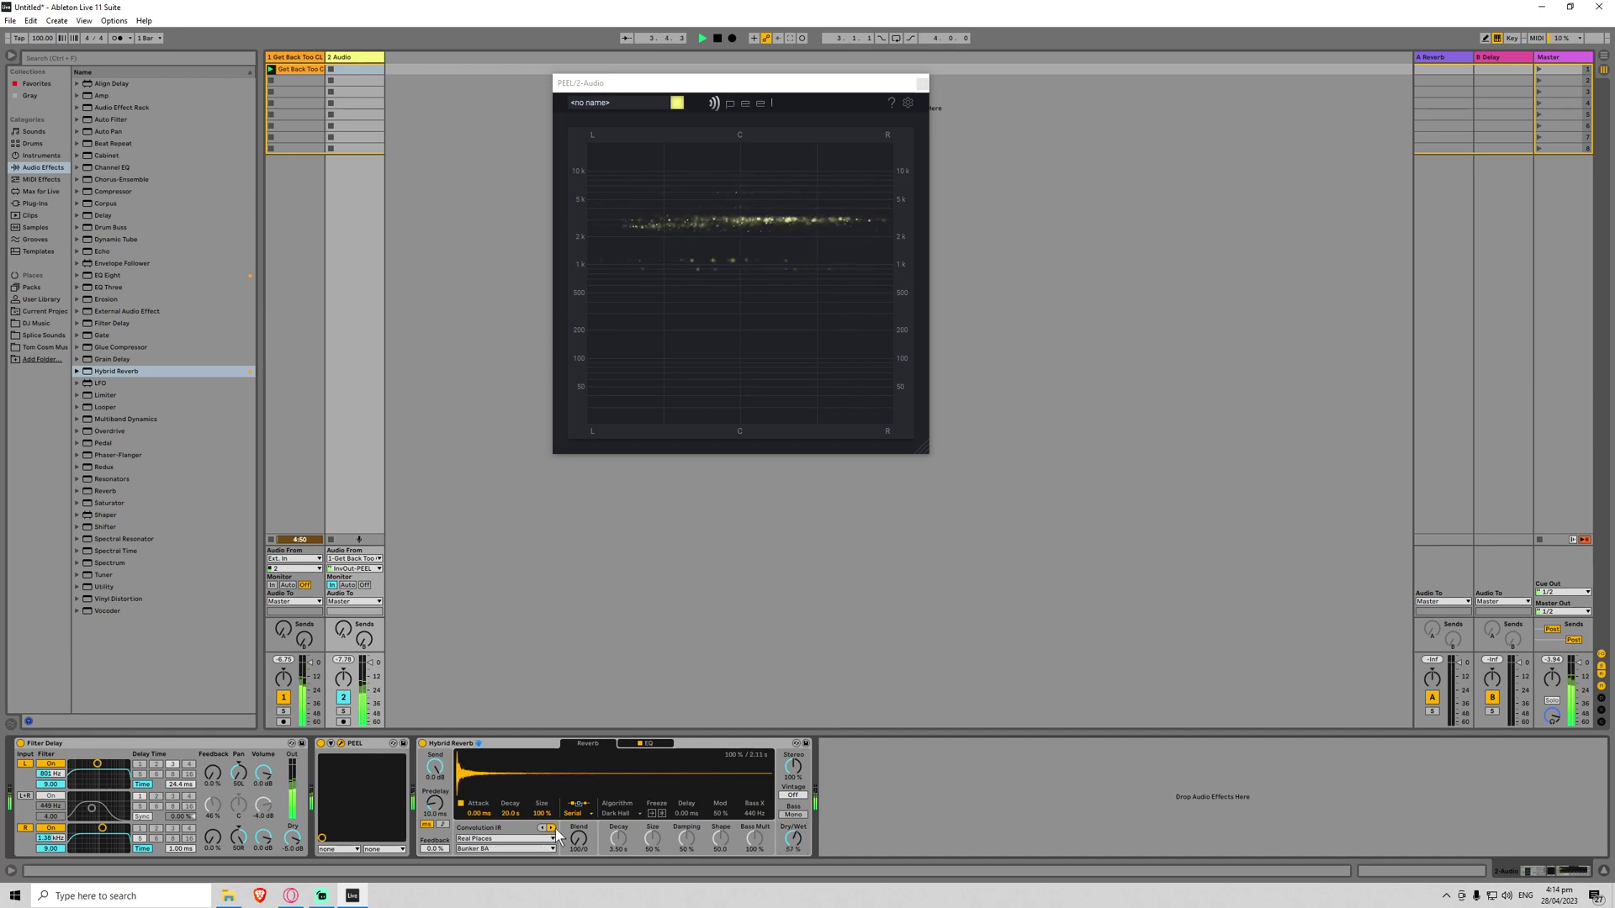
pyautogui.click(552, 829)
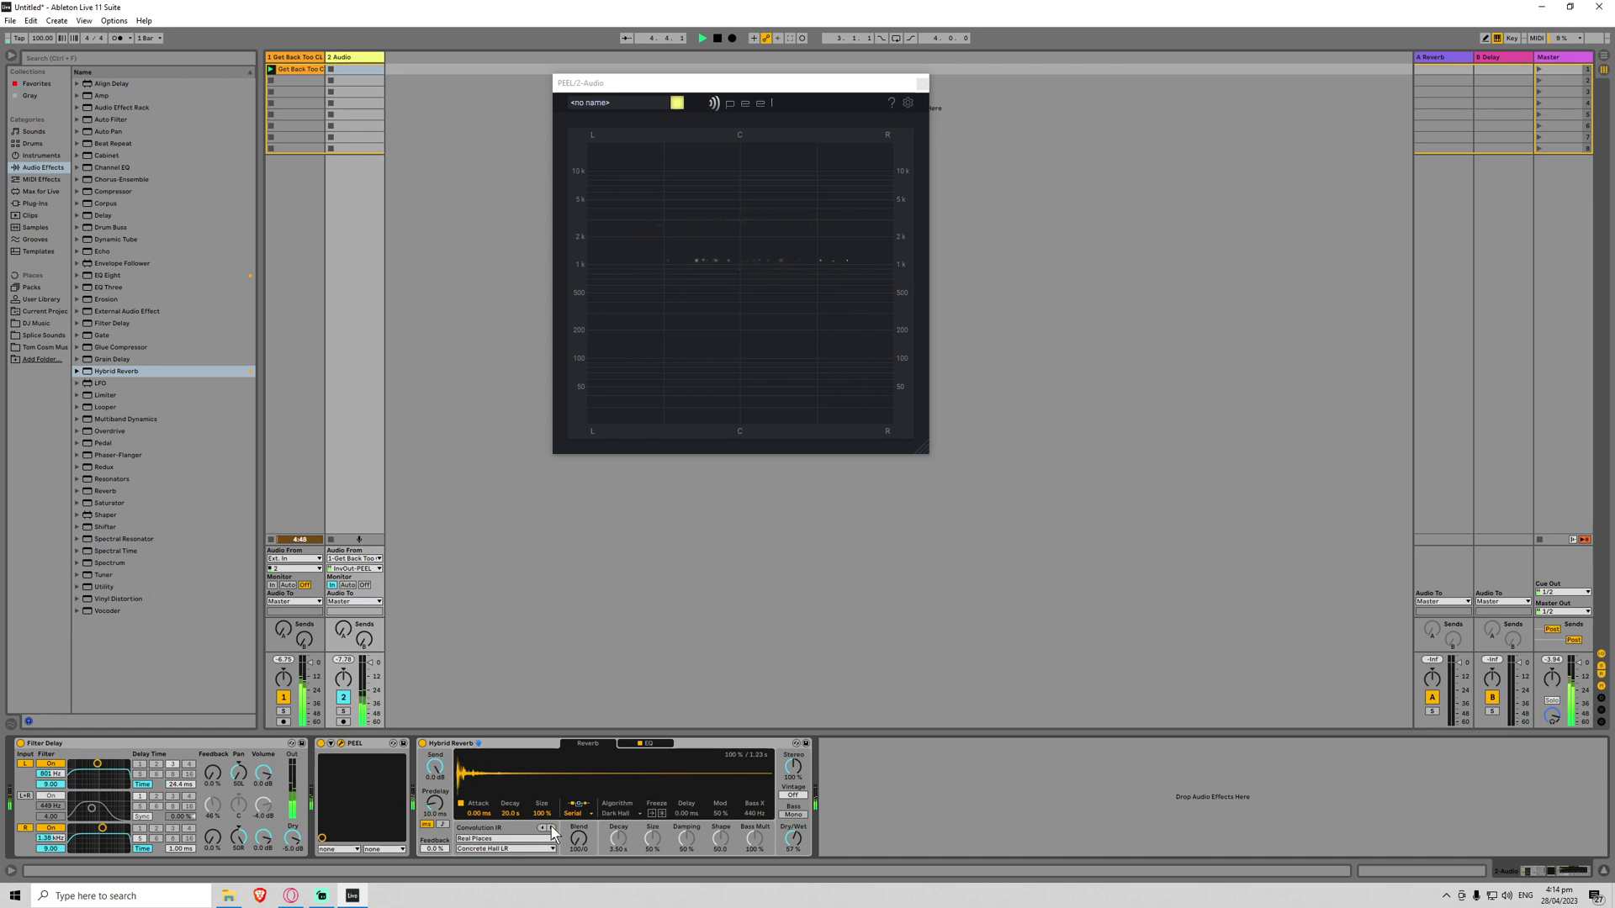
pyautogui.click(552, 829)
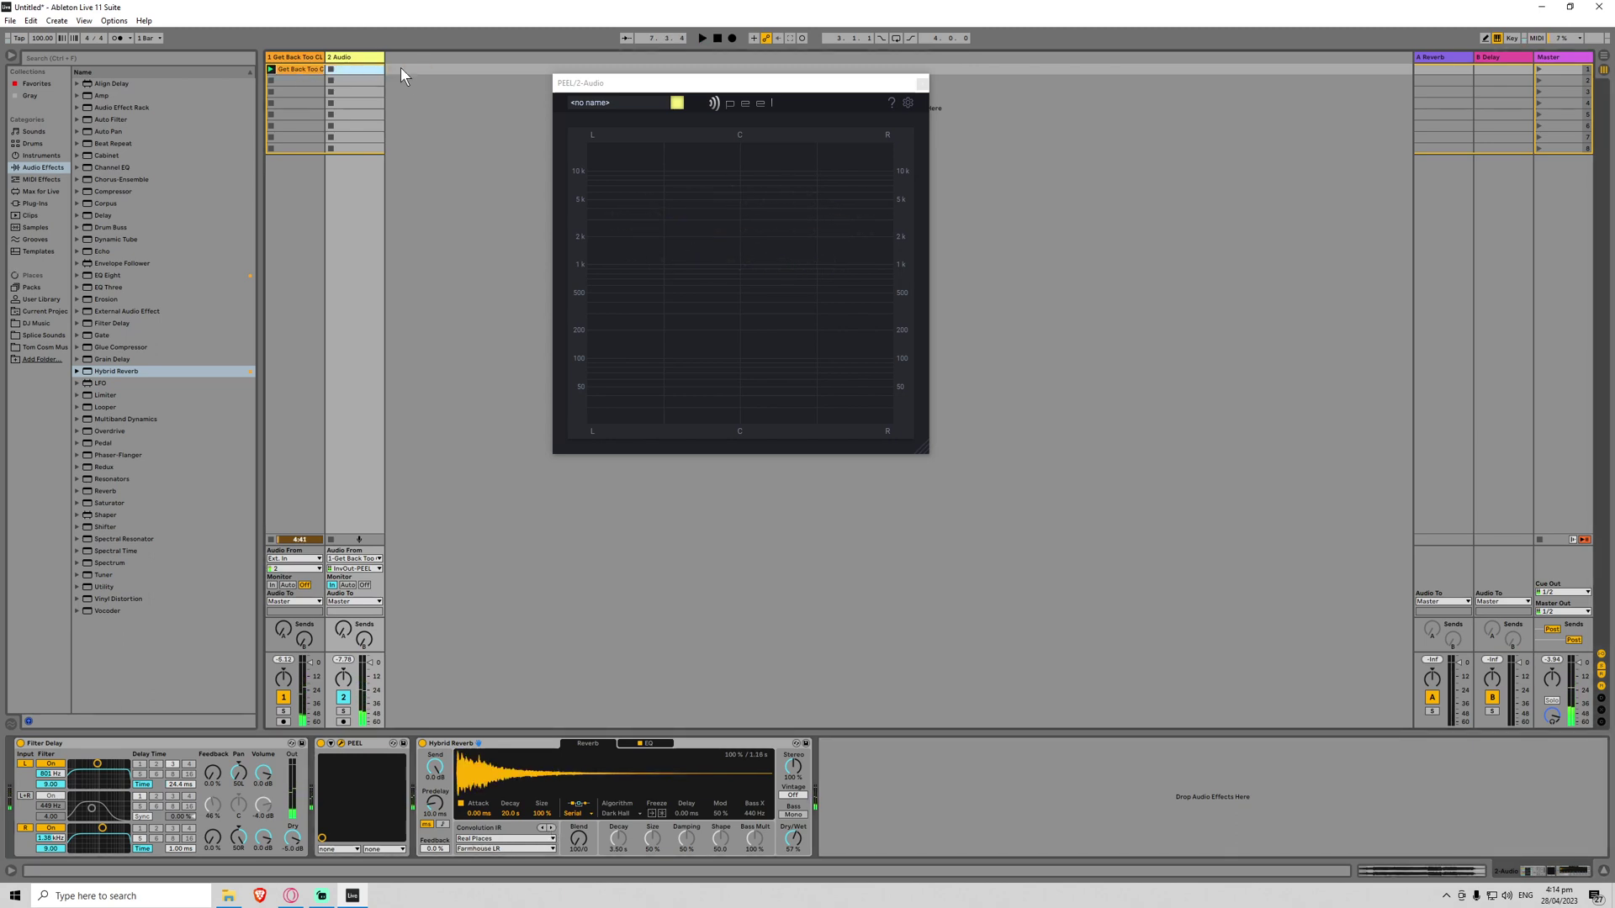
# Step: Insert a third audio track with a copy of the song clip, and group the first two tracks
pyautogui.hotkey('ctrl', 't')
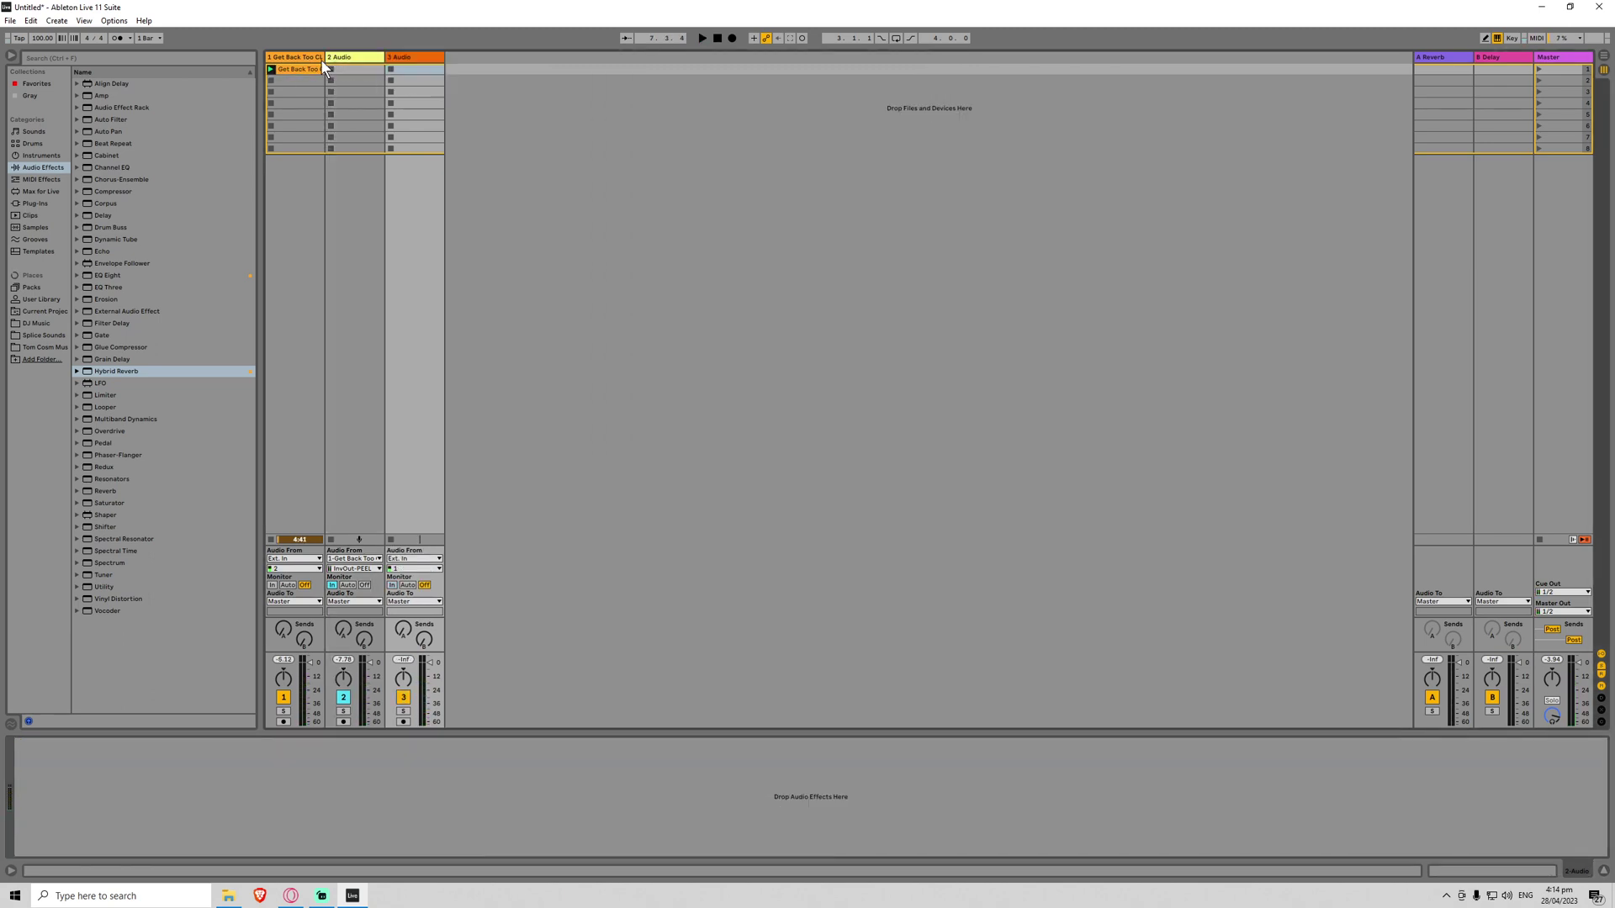
pyautogui.moveTo(299, 69); pyautogui.dragTo(367, 70)
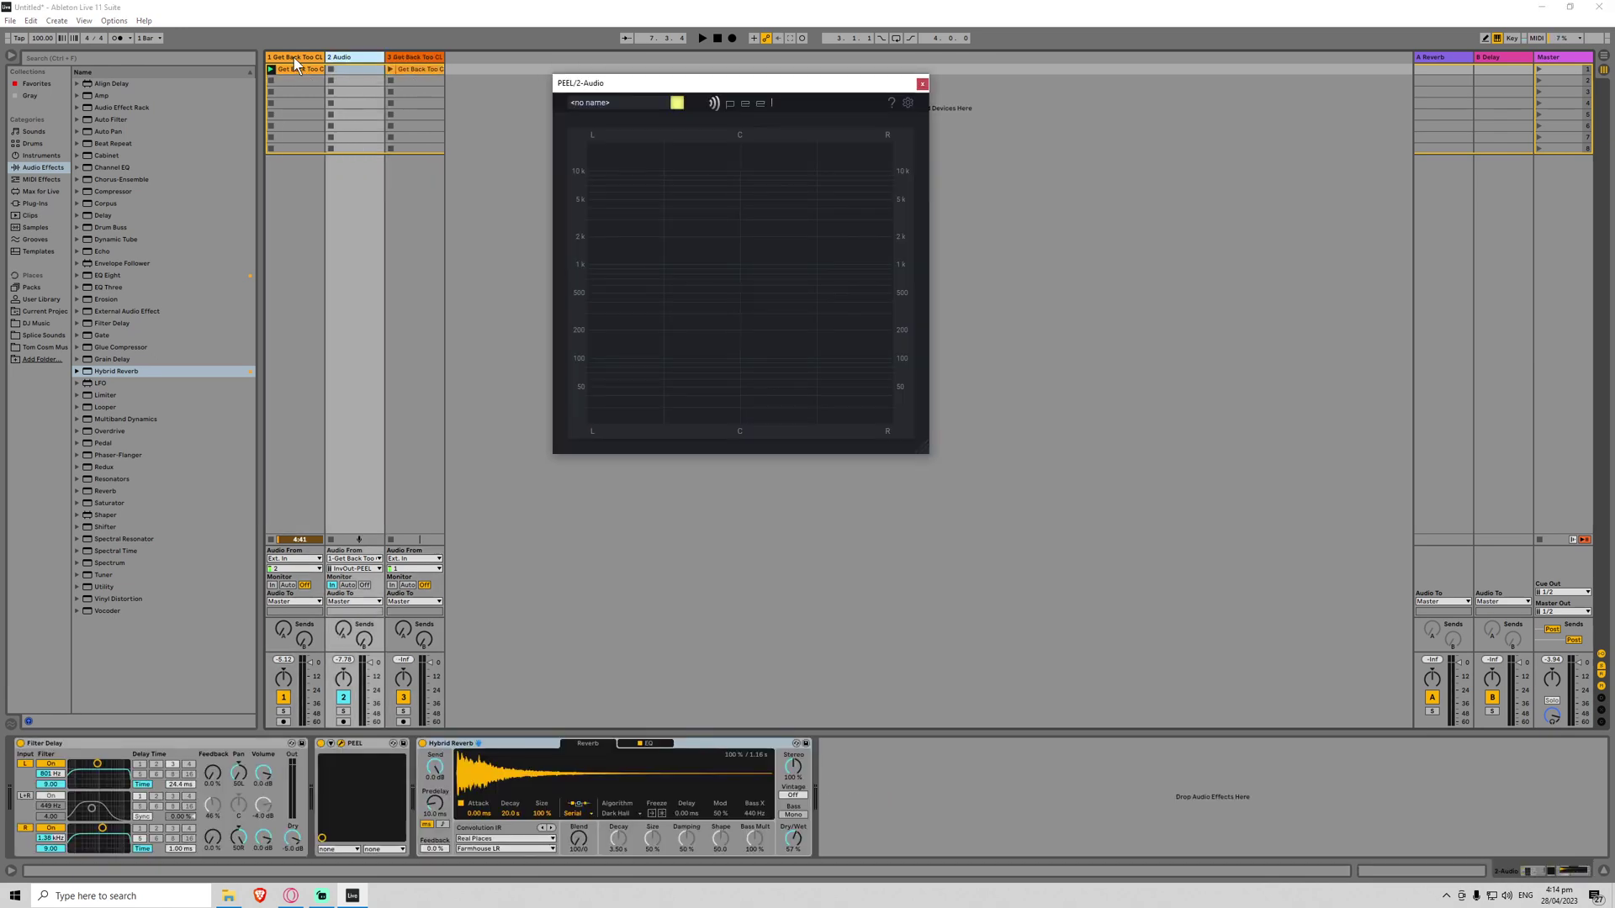
pyautogui.rightClick(296, 57)
pyautogui.click(330, 166)
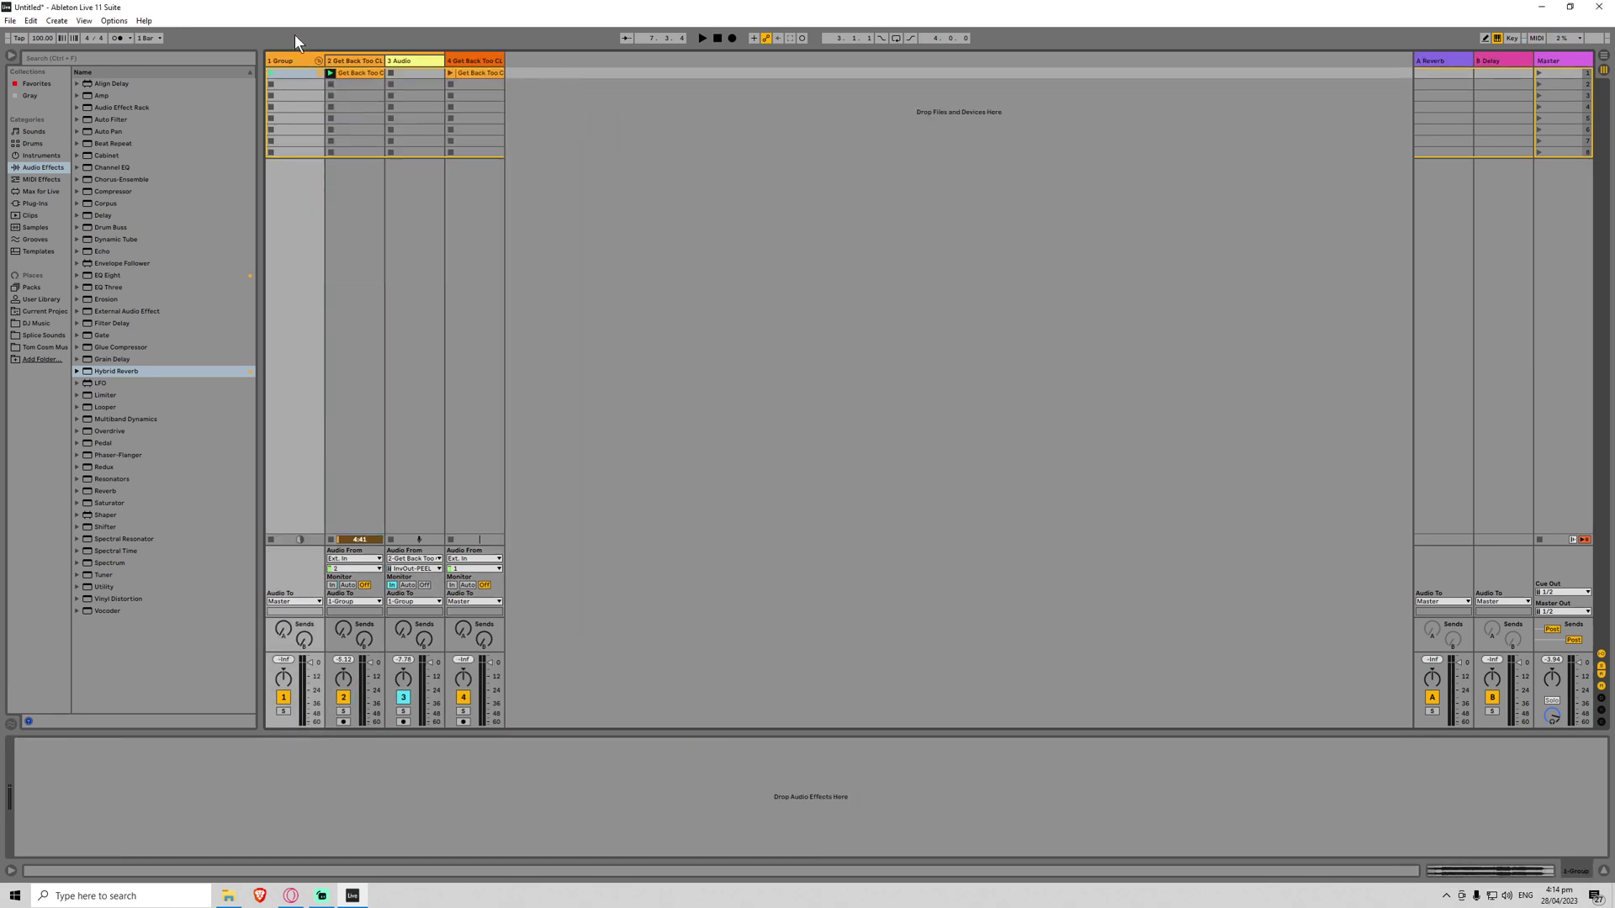
# Step: Play the copied clip and alternate solo between the ungrouped track and the group to compare original and processed sound
pyautogui.click(298, 58)
pyautogui.click(485, 57)
pyautogui.click(462, 711)
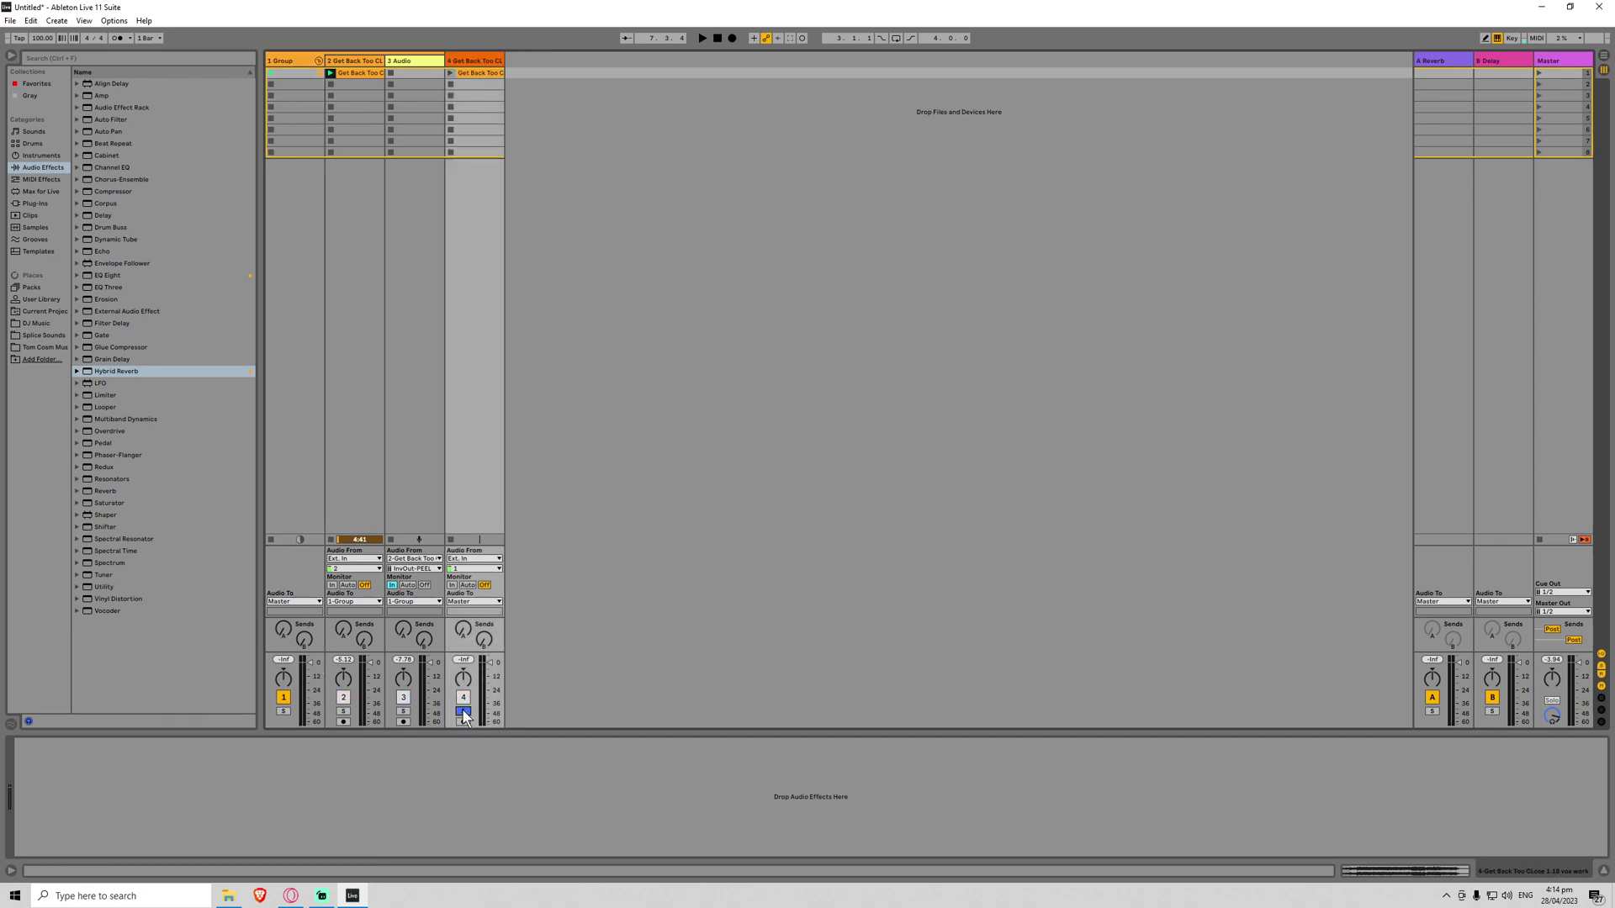
pyautogui.click(451, 72)
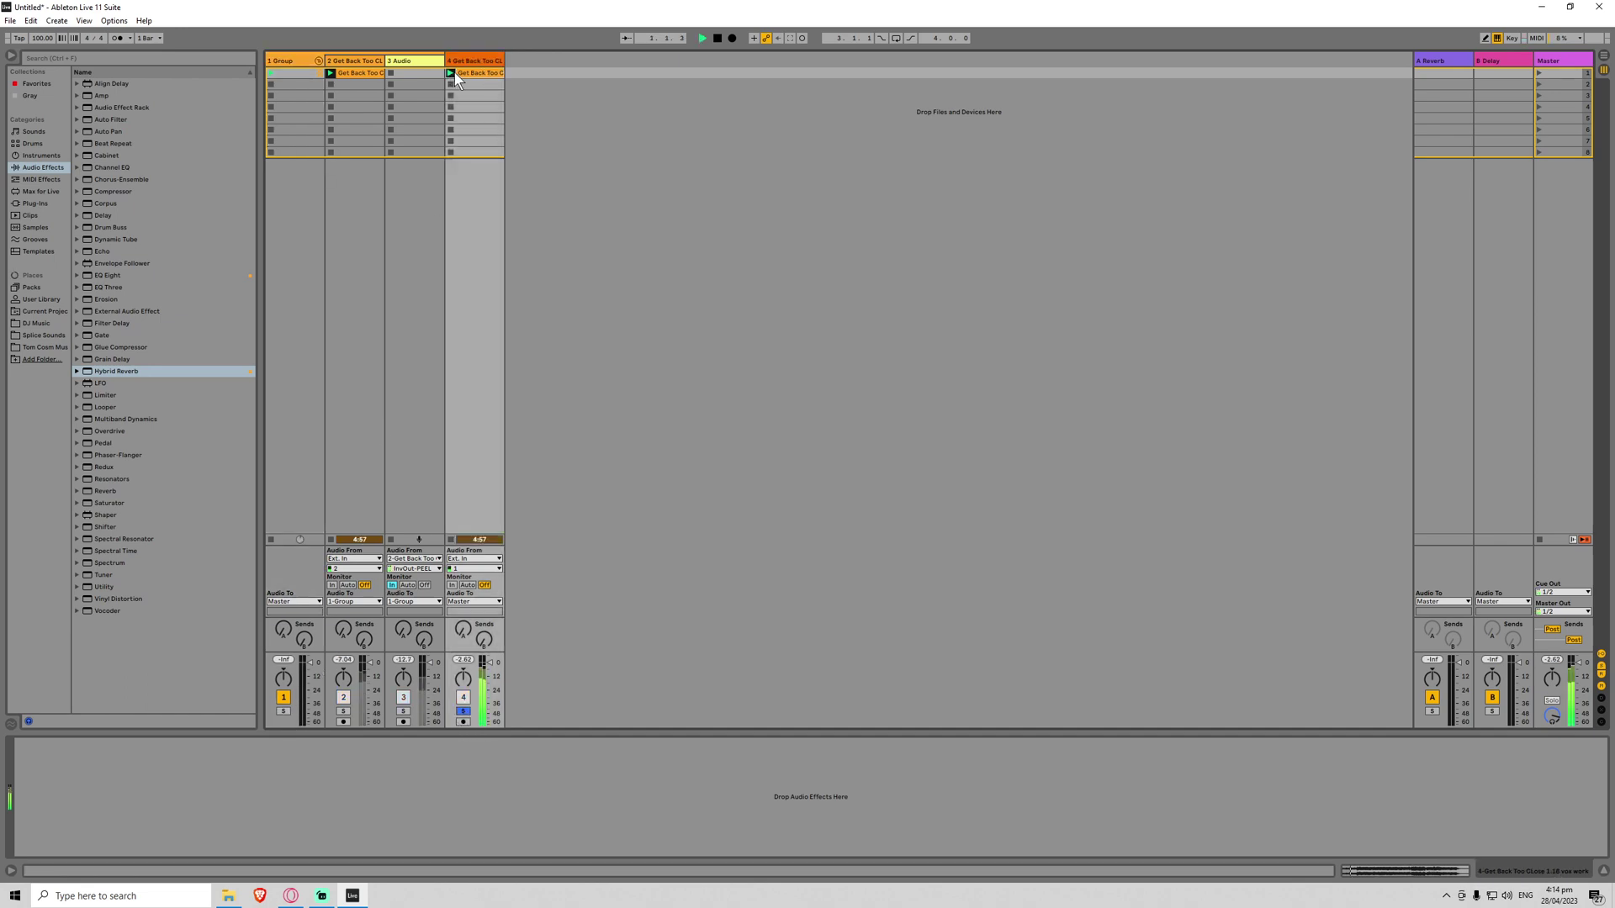
pyautogui.click(283, 711)
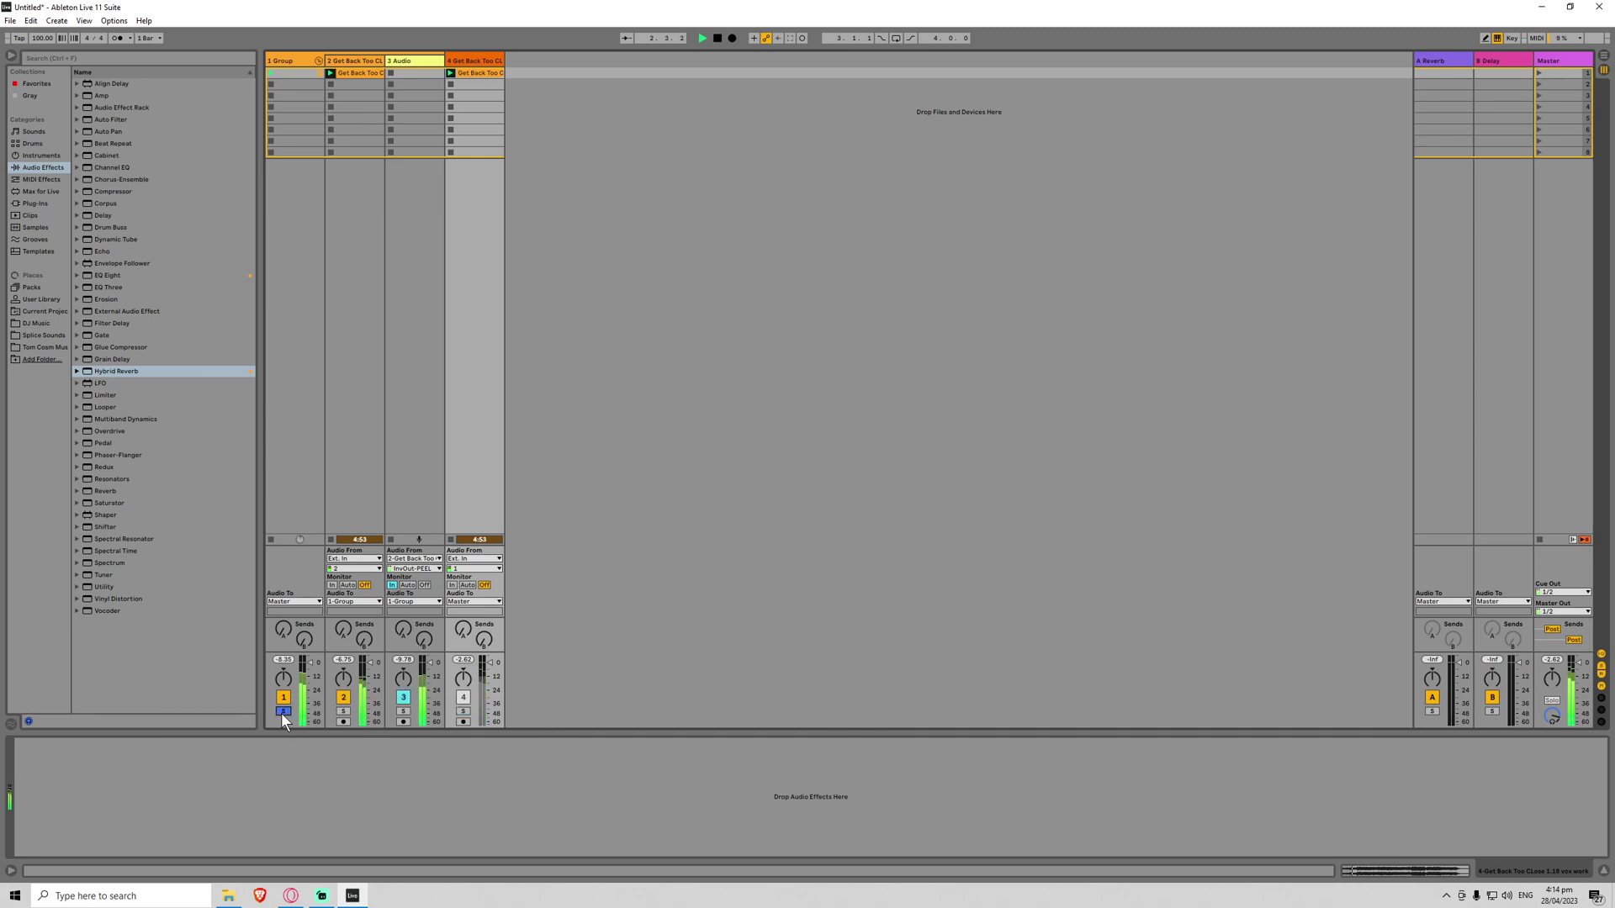
pyautogui.click(464, 712)
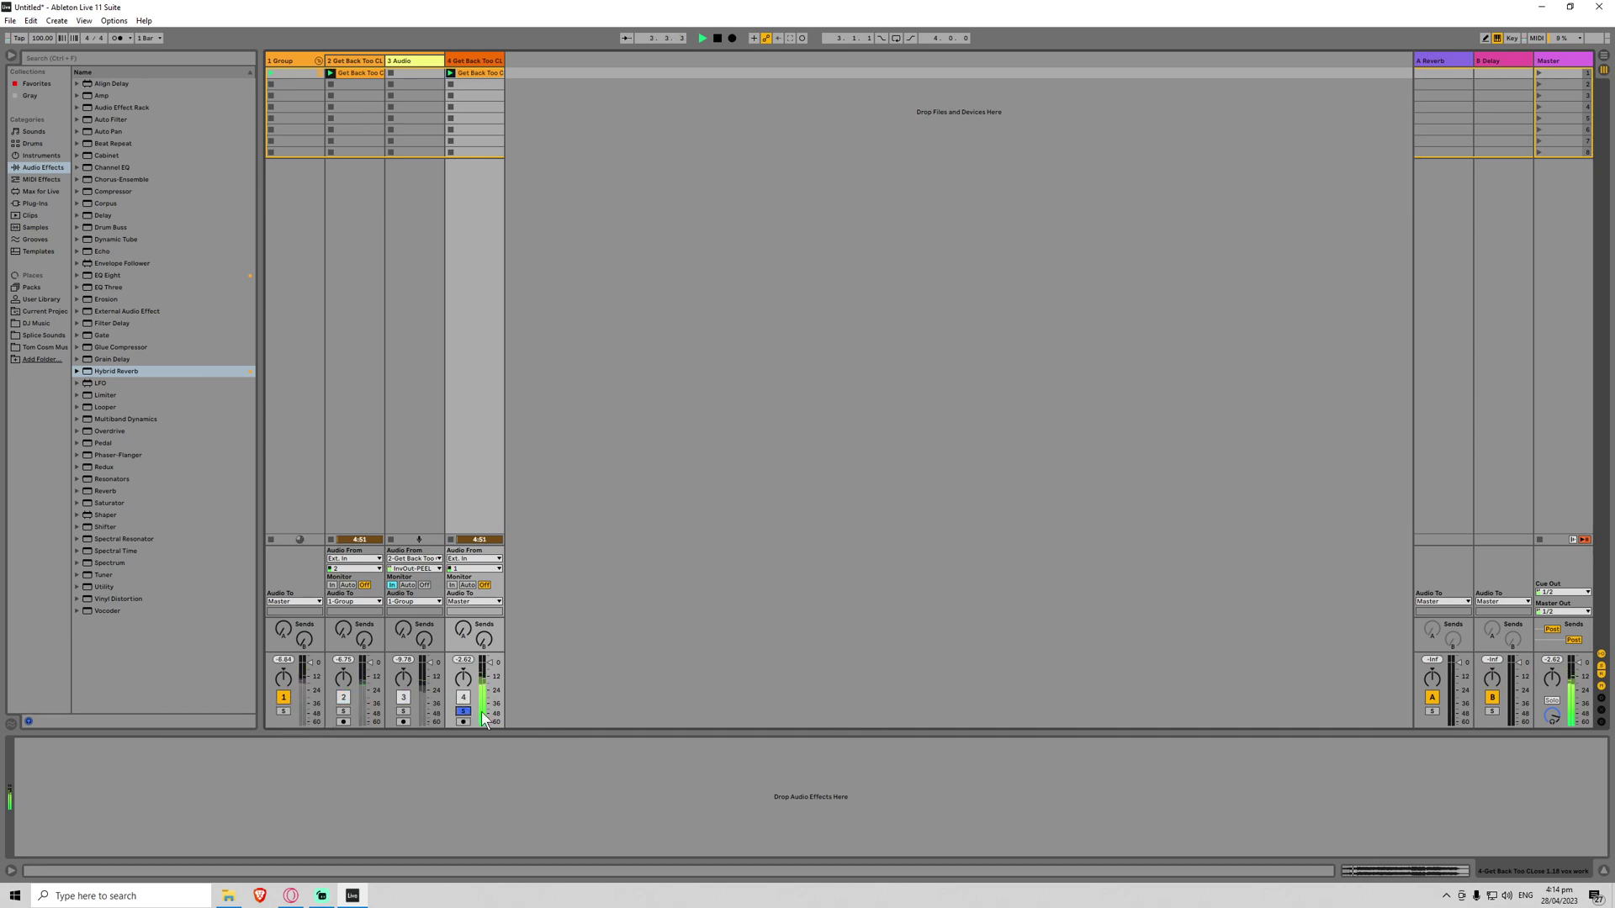
pyautogui.click(283, 711)
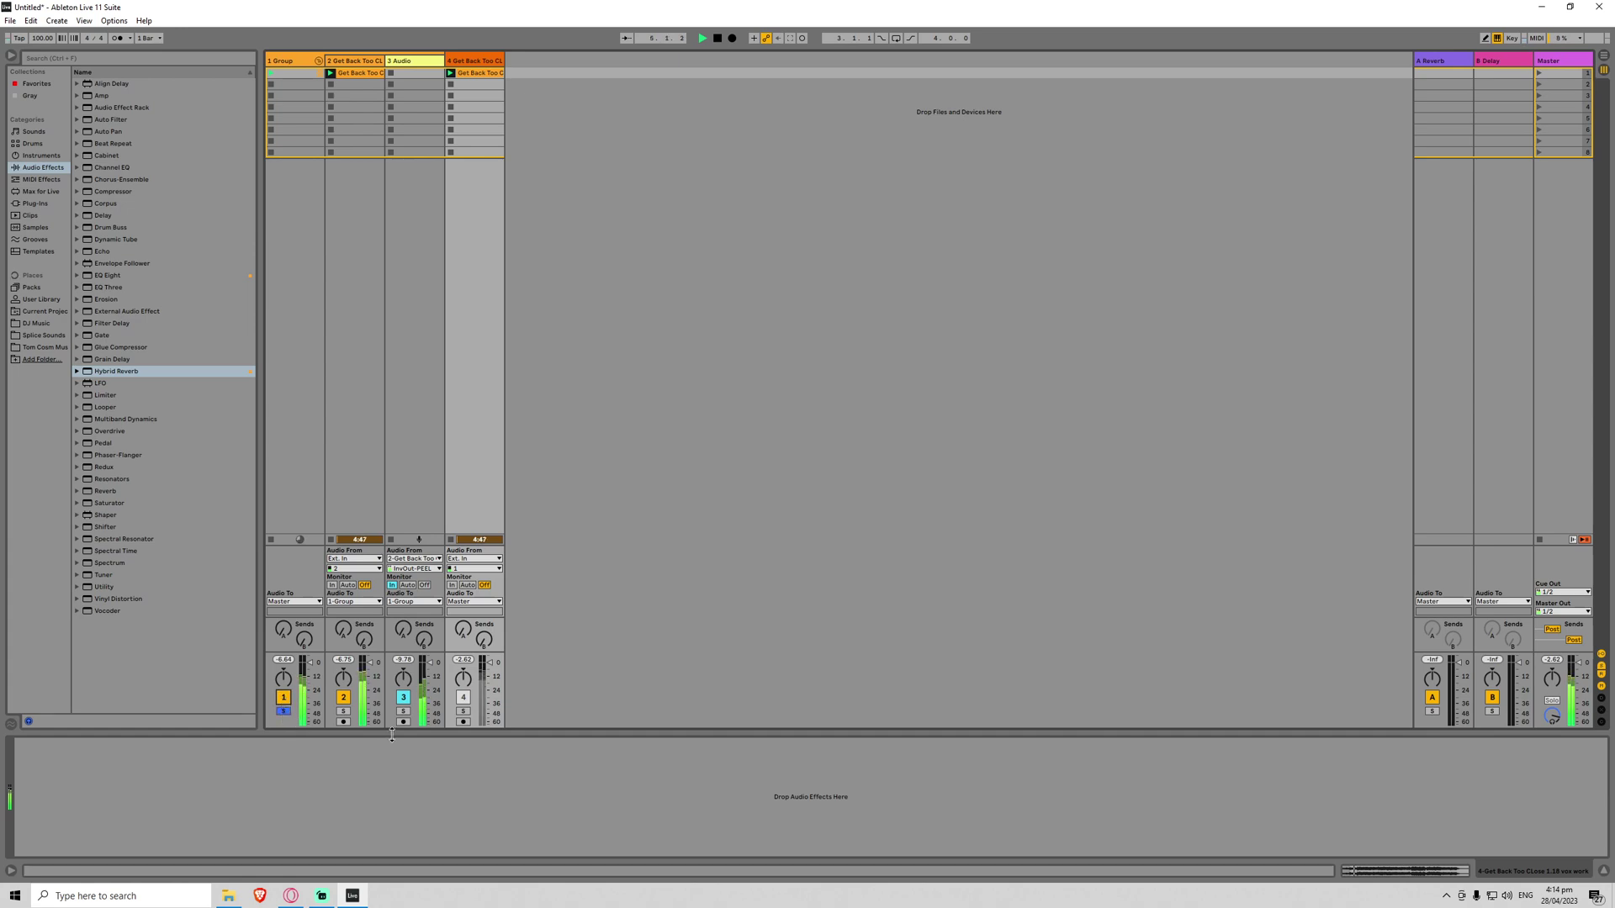
# Step: Move the start marker of the grouped song clip to about bar 33 and select the copied clip
pyautogui.doubleClick(362, 72)
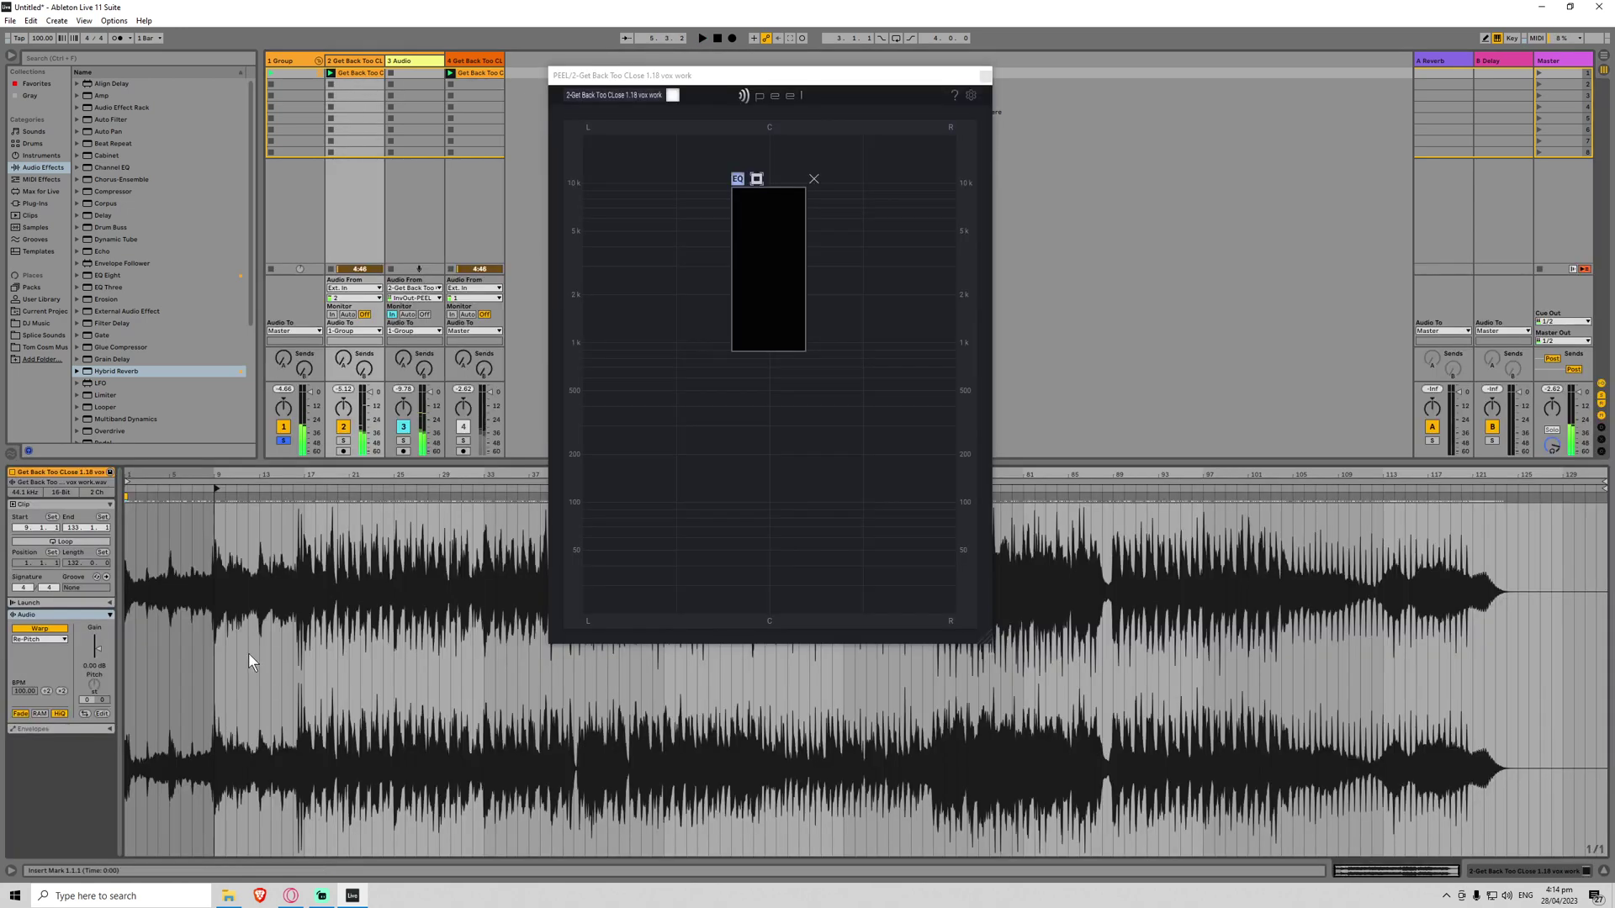
pyautogui.moveTo(217, 486); pyautogui.dragTo(483, 509)
pyautogui.click(474, 72)
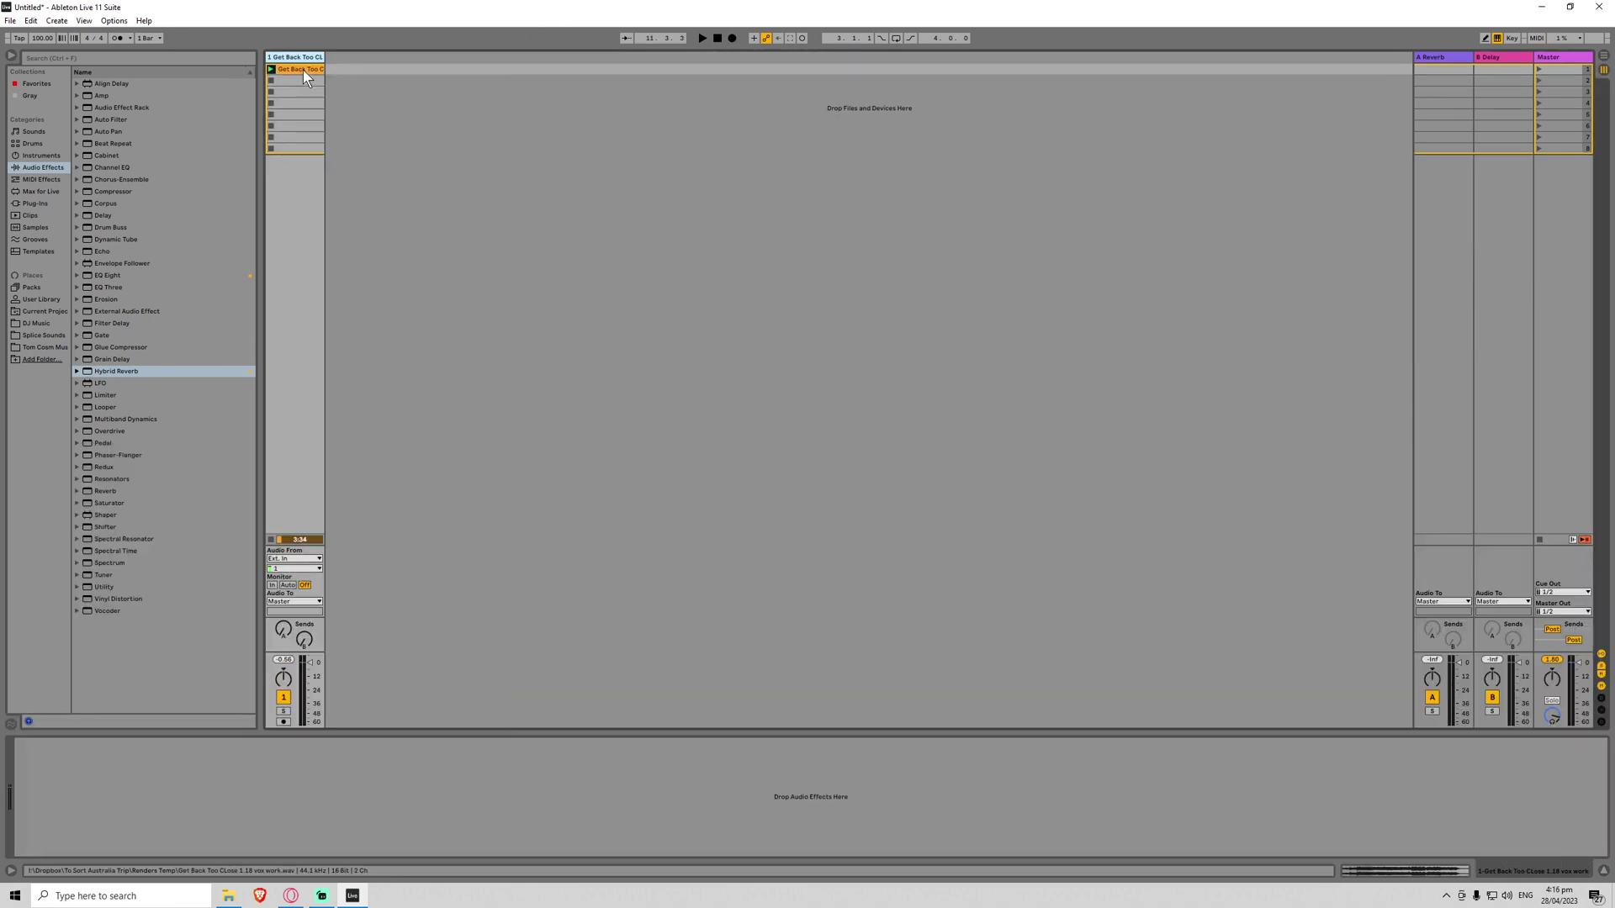
# Step: Delete the Reverb return track and remove the Delay device from the remaining return track
pyautogui.click(1448, 57)
pyautogui.press('Delete')
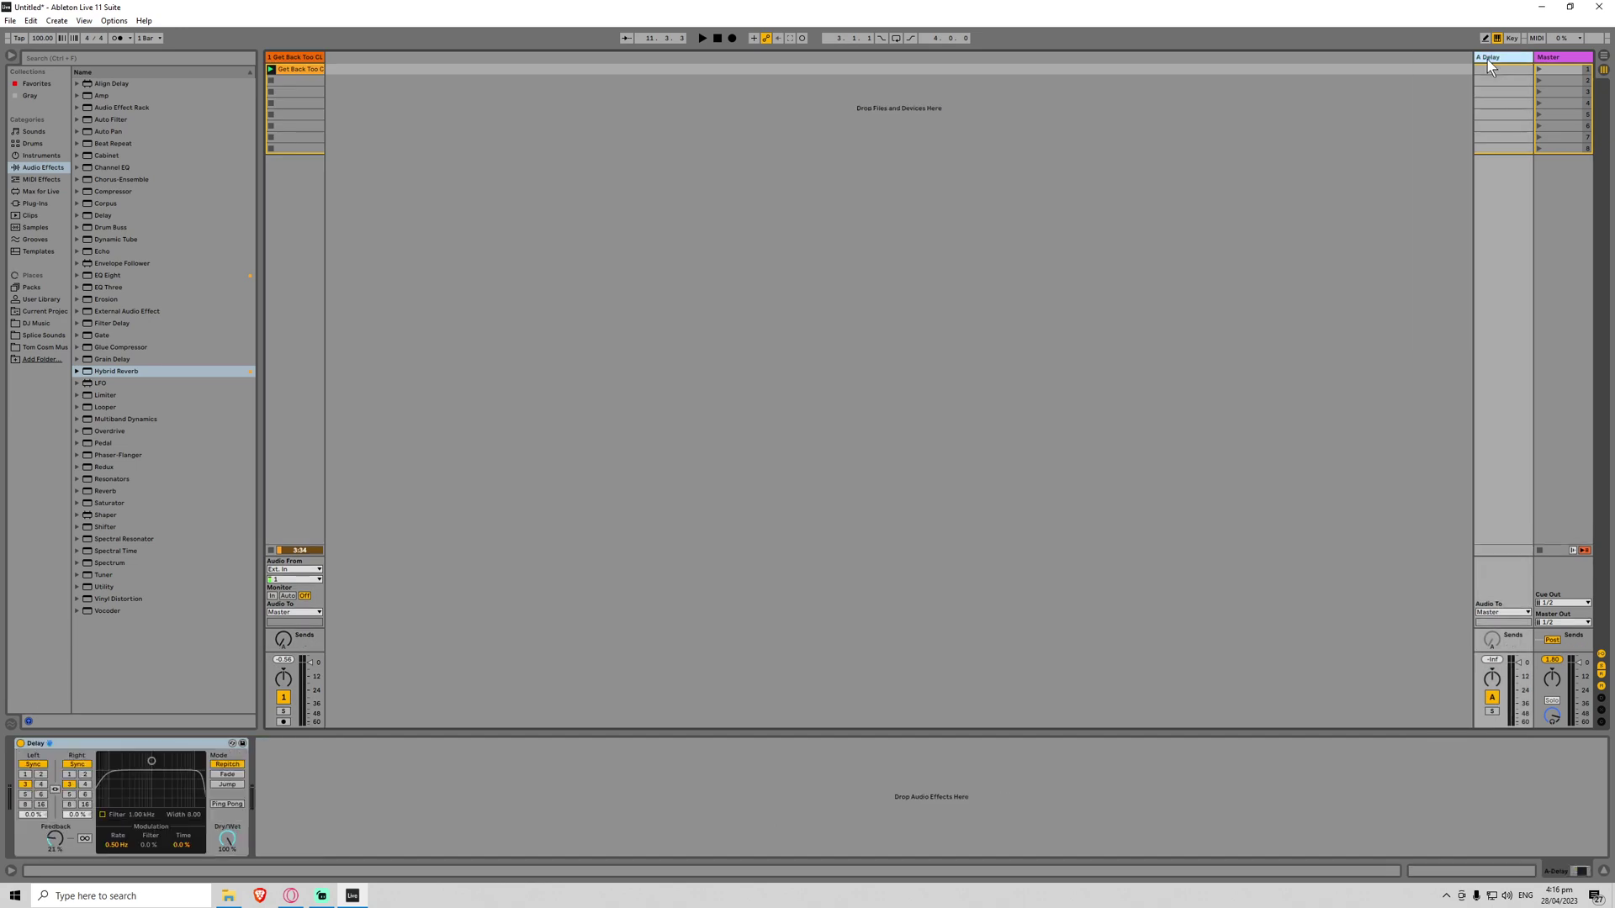
pyautogui.click(146, 752)
pyautogui.press('Delete')
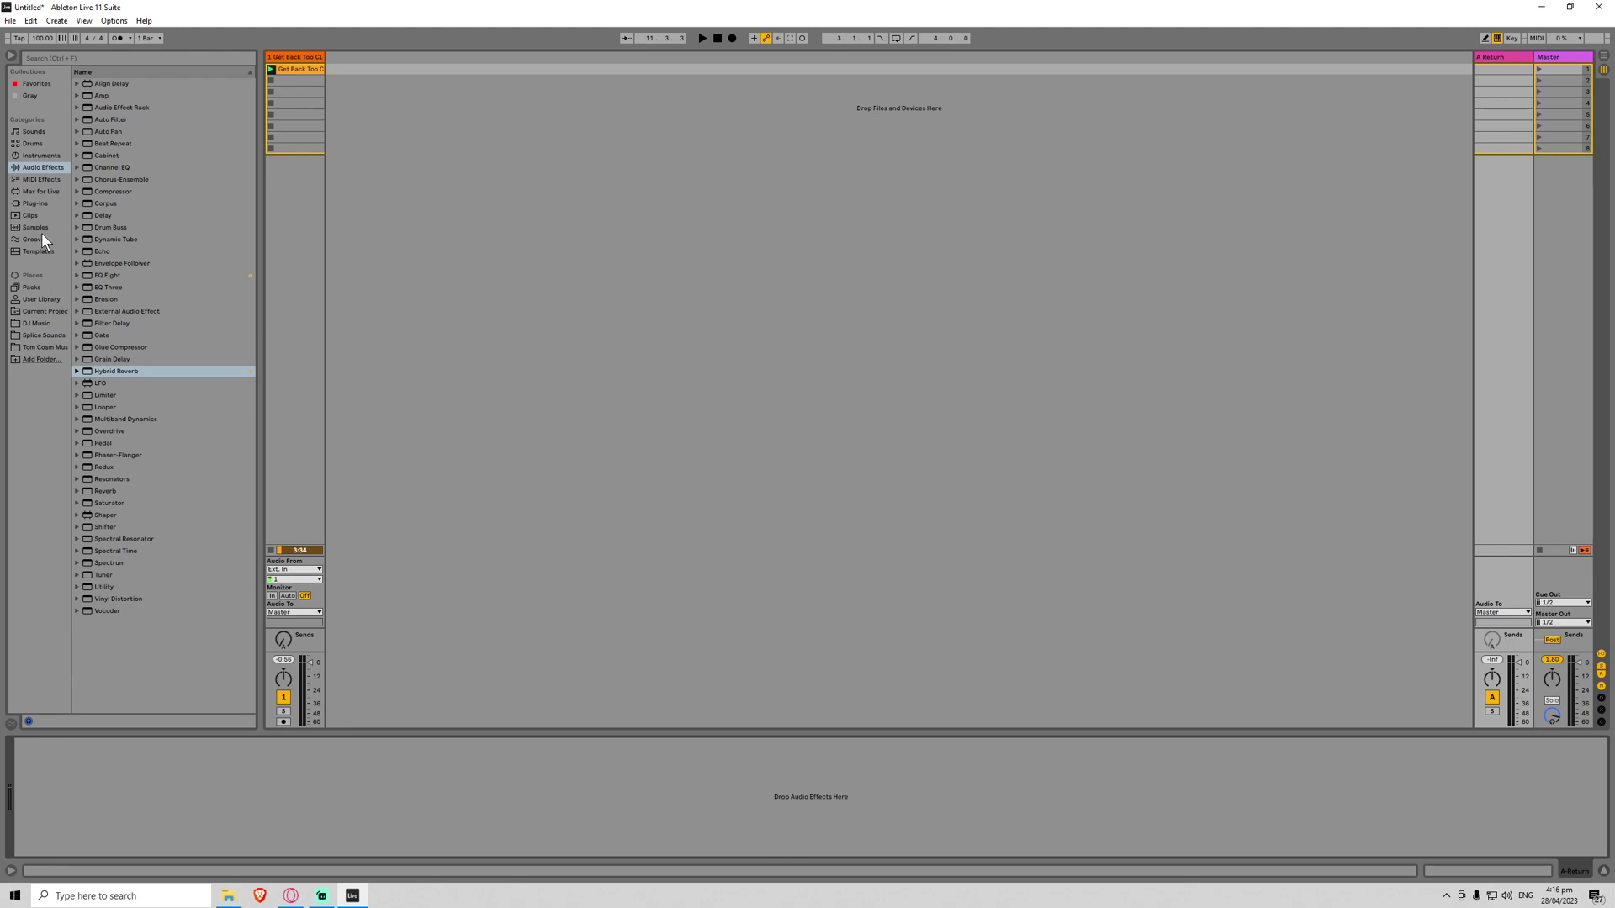
# Step: Add PEEL to the return track and draw a full-width region covering frequencies above about 7.5 kHz
pyautogui.click(37, 204)
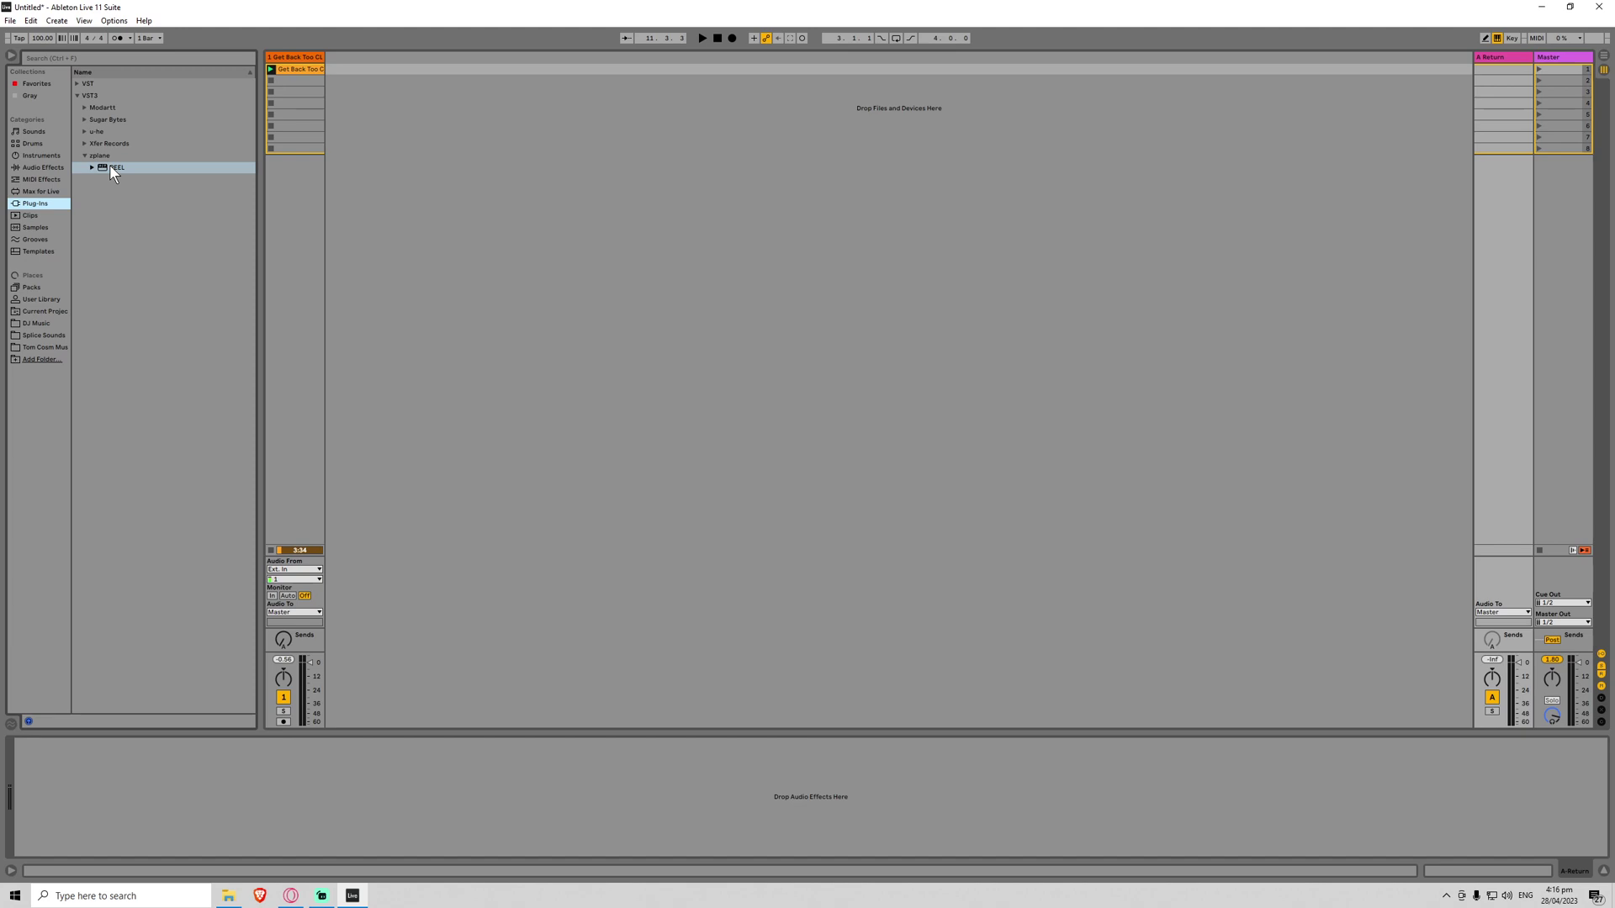
pyautogui.moveTo(109, 165); pyautogui.dragTo(185, 783)
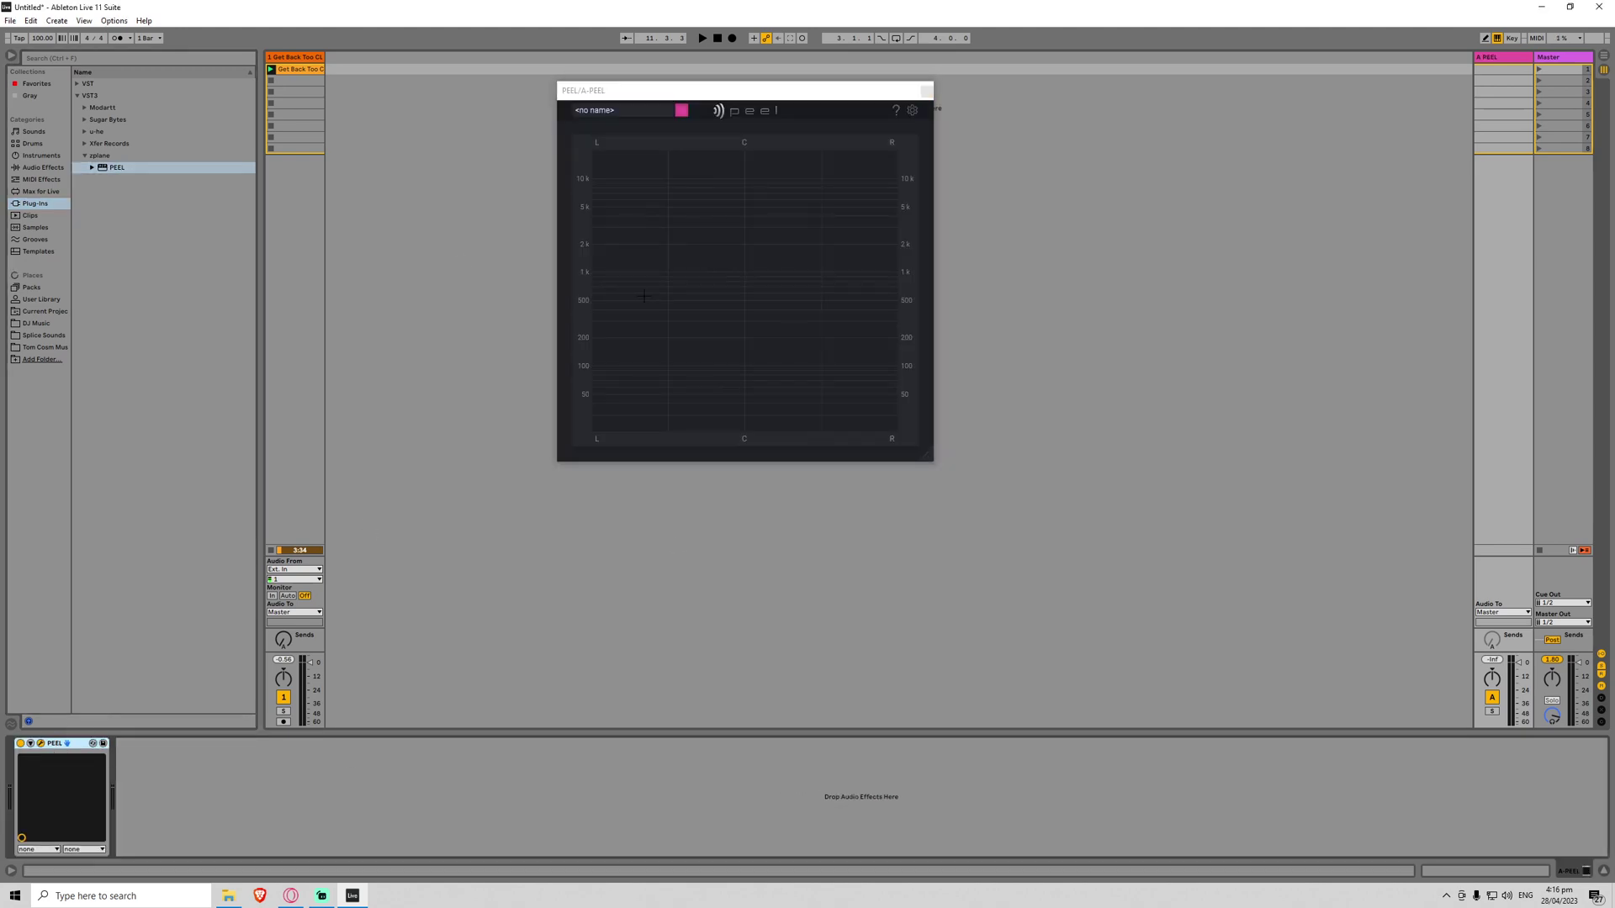
pyautogui.click(609, 176)
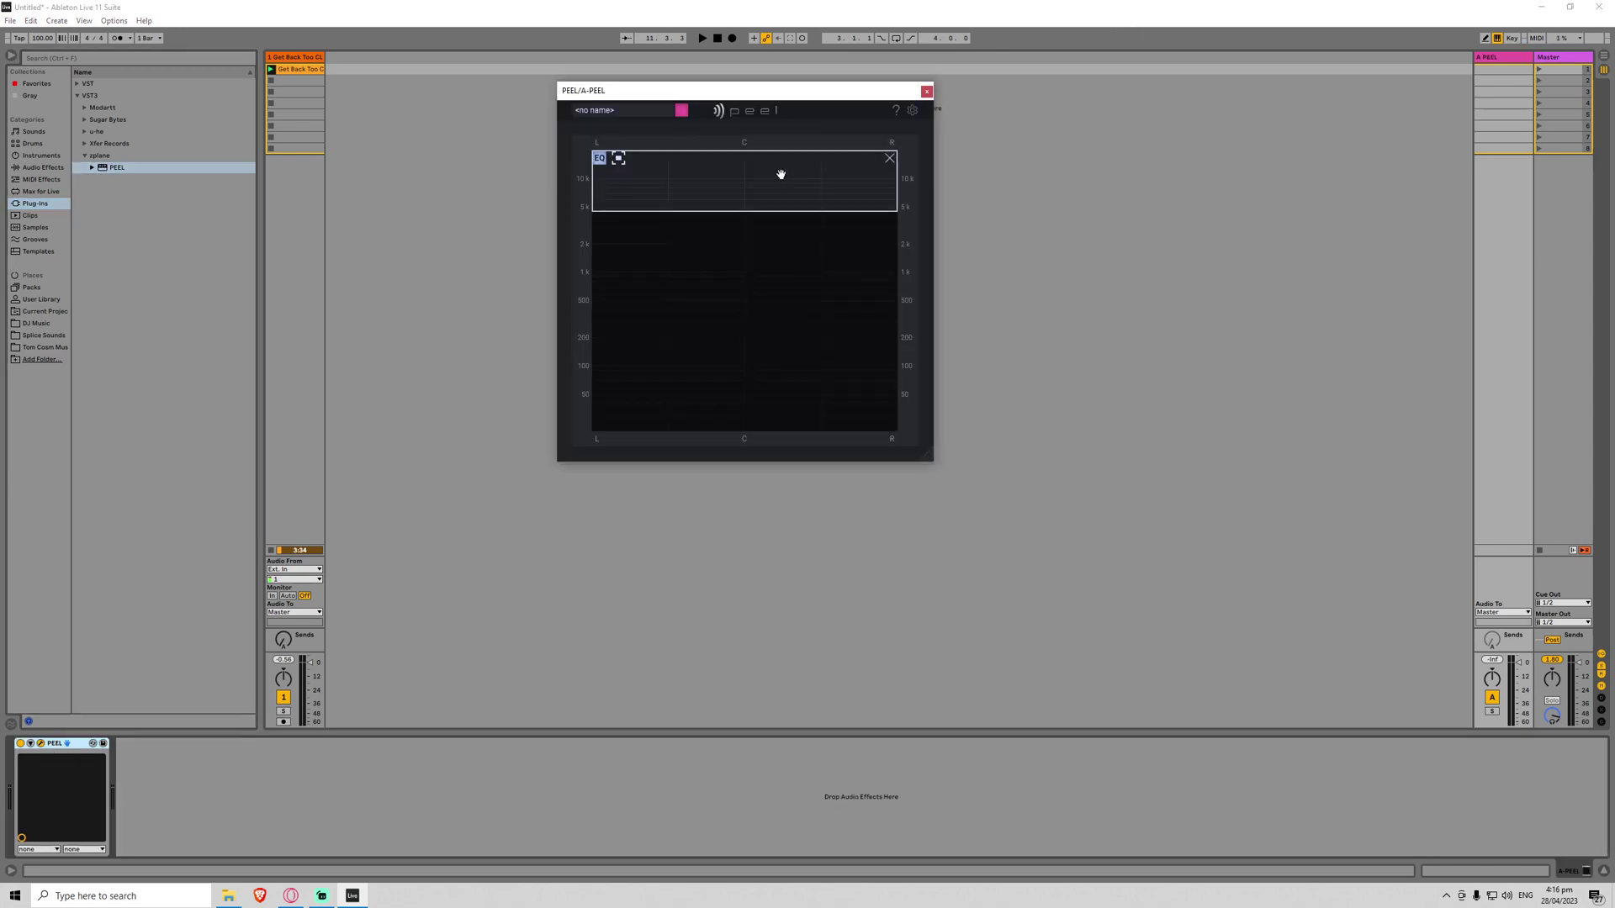
pyautogui.moveTo(765, 210)
pyautogui.mouseDown()
pyautogui.moveTo(760, 184)
pyautogui.moveTo(771, 194)
pyautogui.mouseUp()
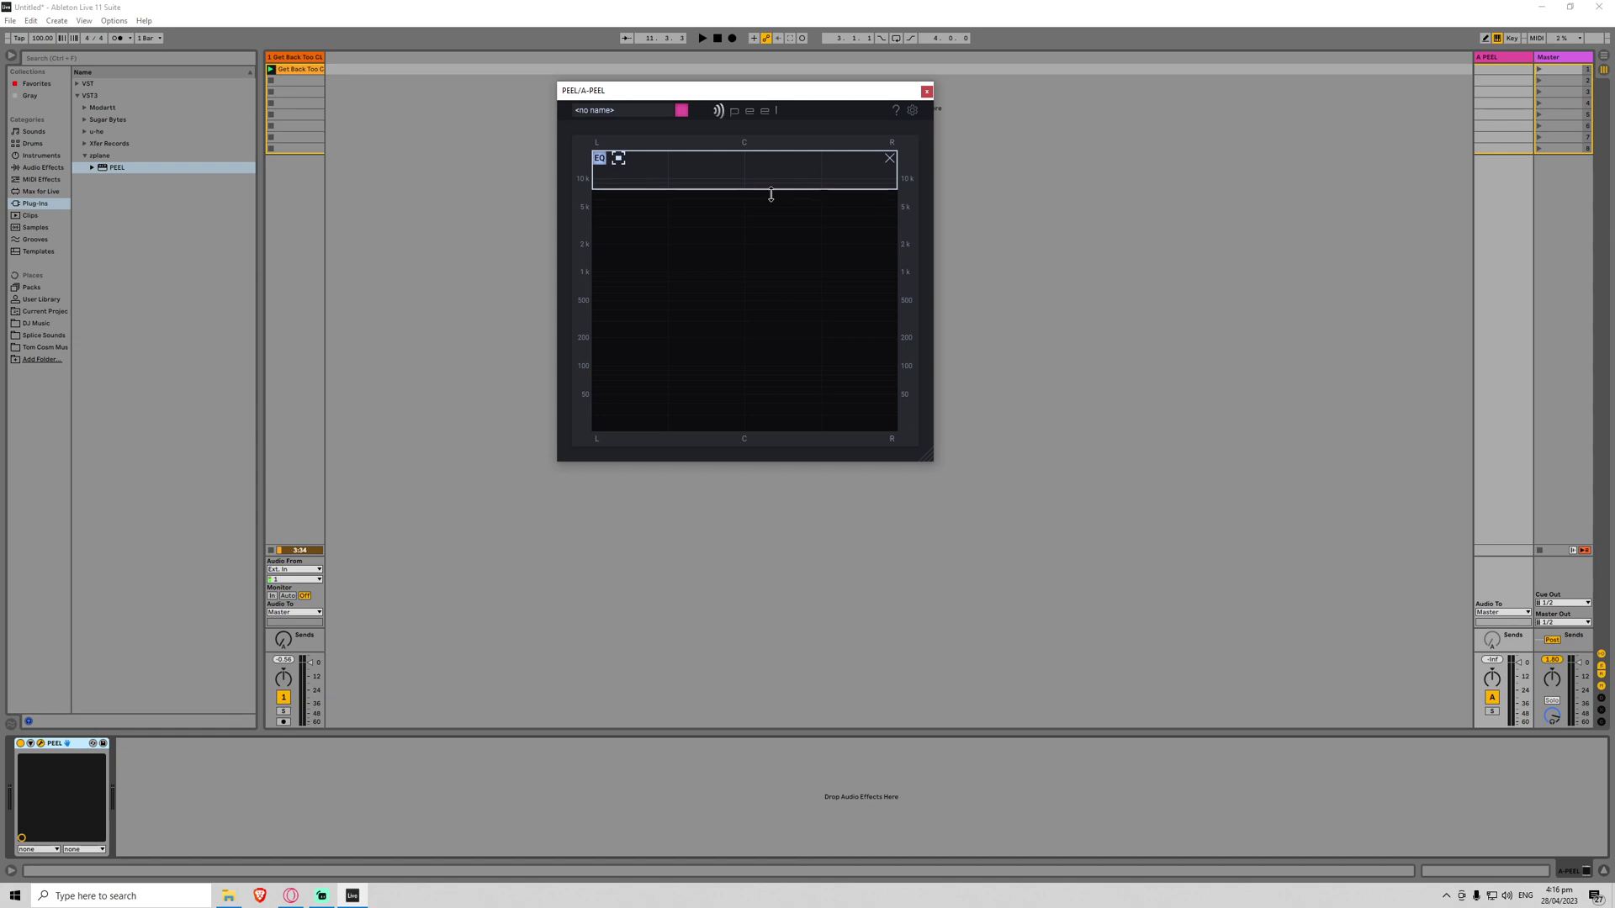
# Step: Group PEEL into an Audio Effect Rack and duplicate its chain
pyautogui.rightClick(65, 751)
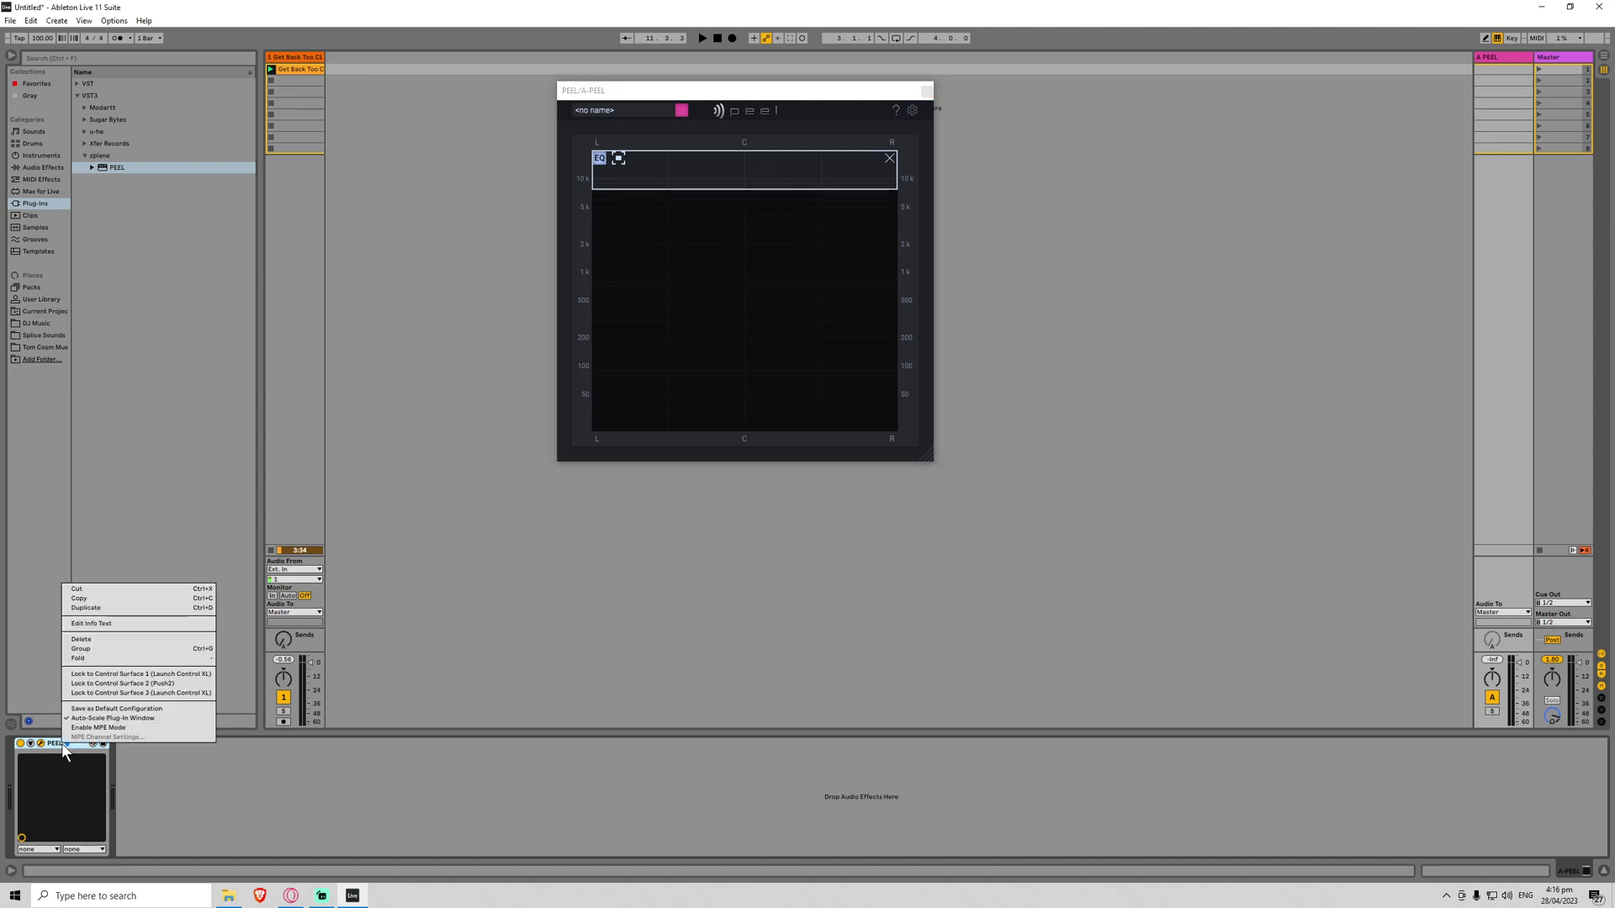
pyautogui.click(104, 649)
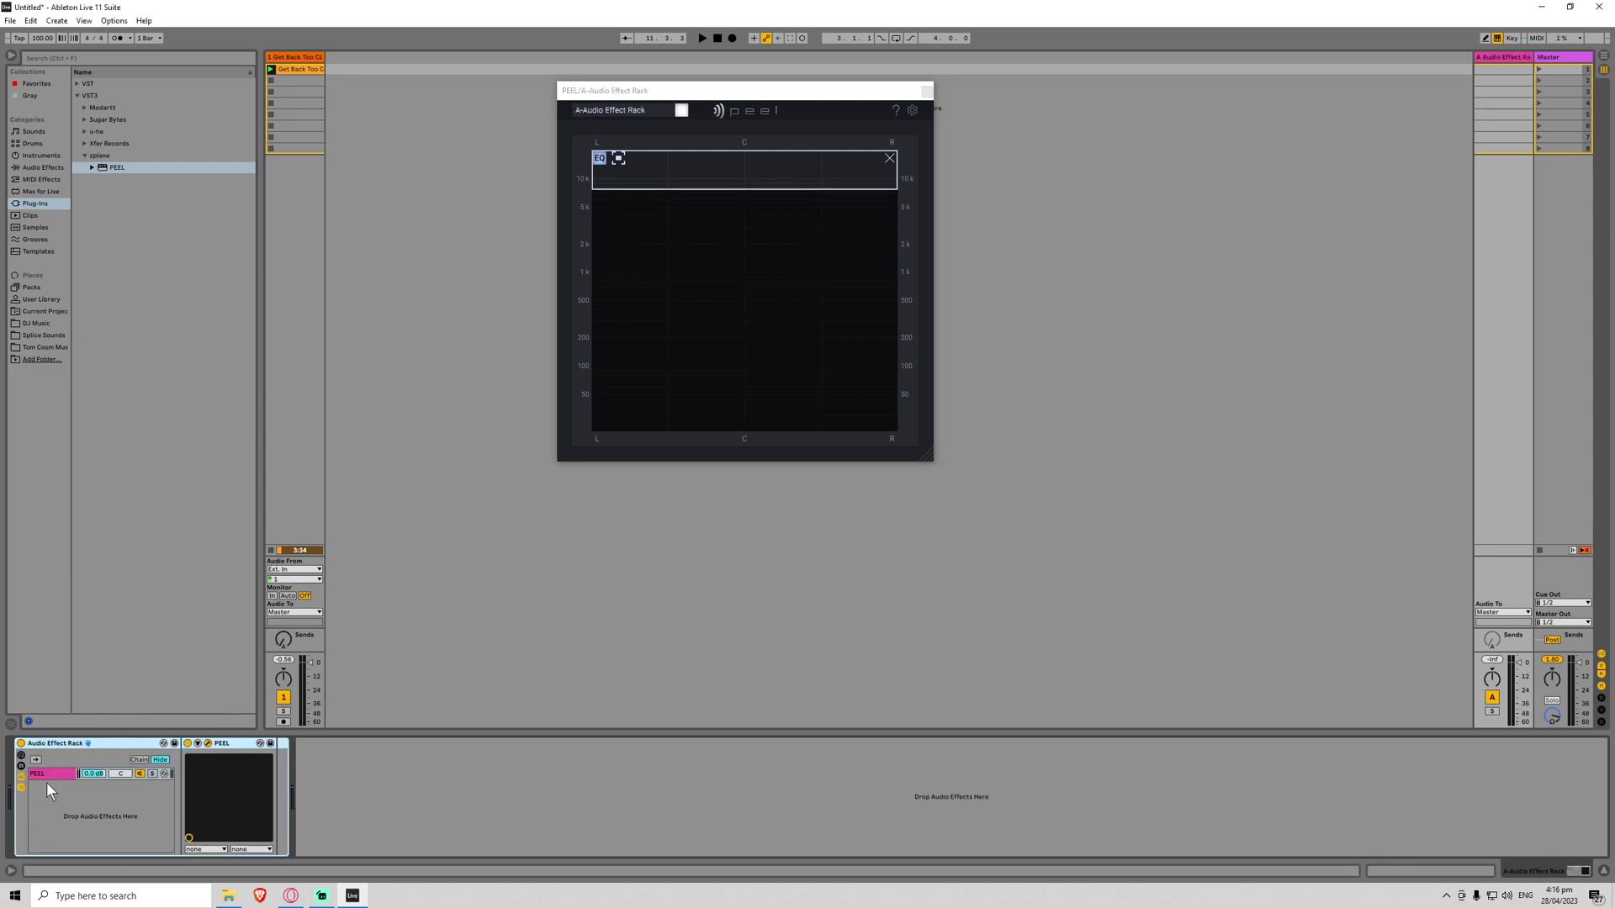
pyautogui.hotkey('ctrl', 'd')
# Step: Draw a lower full-width band in each PEEL copy, duplicating the chain until five chains reach down to the band below about 200 Hz
pyautogui.moveTo(592, 180); pyautogui.dragTo(1024, 214)
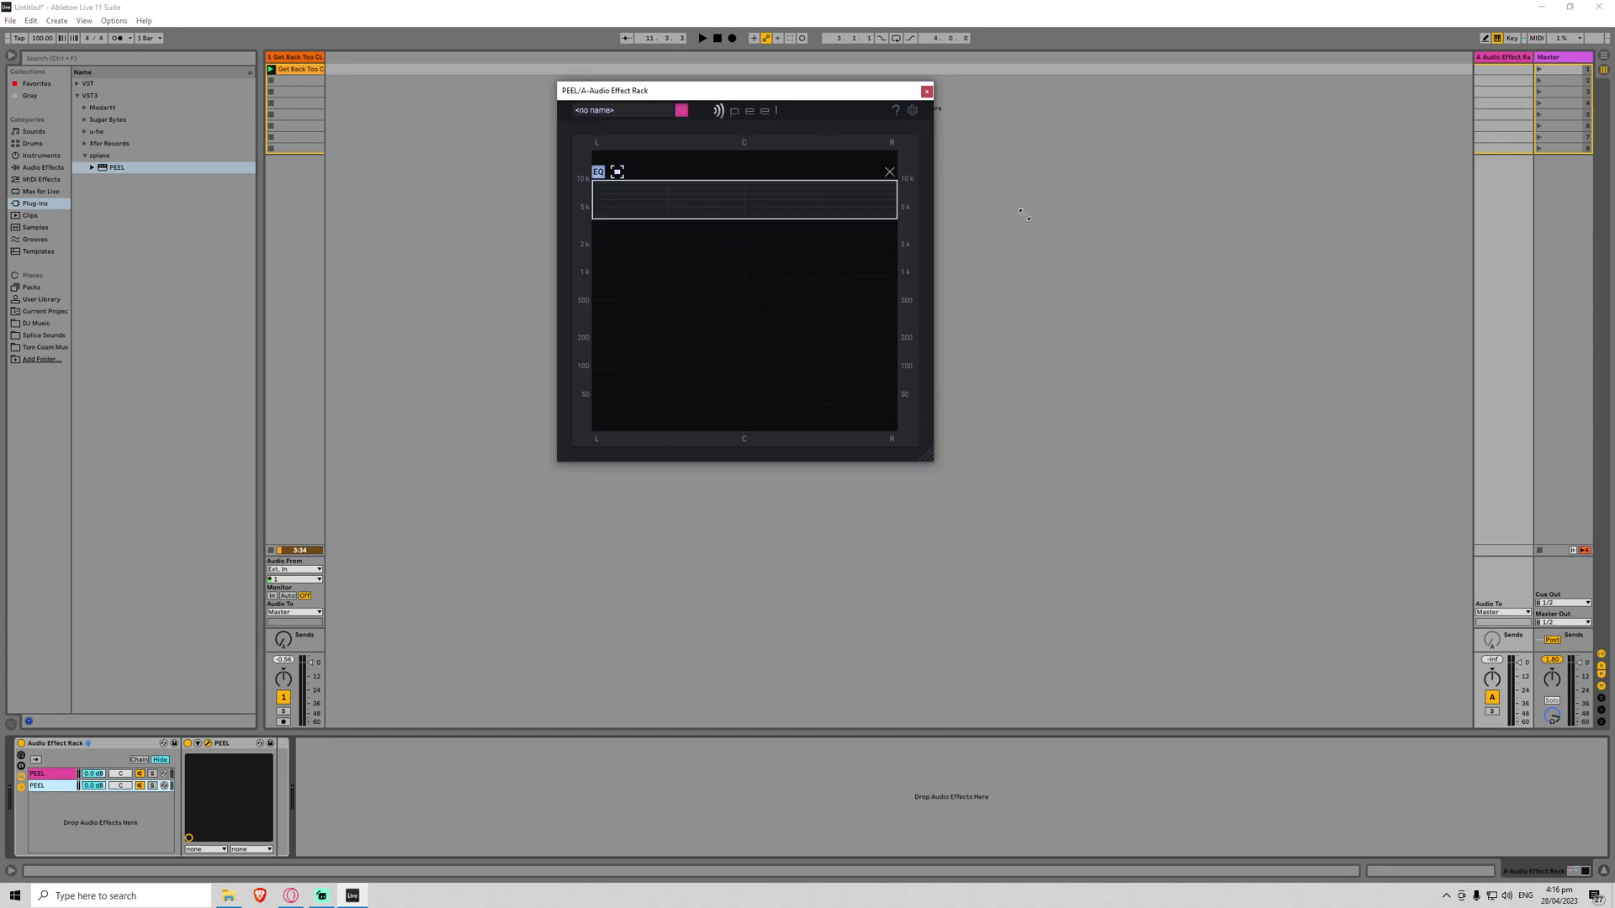
pyautogui.moveTo(855, 194); pyautogui.dragTo(860, 210)
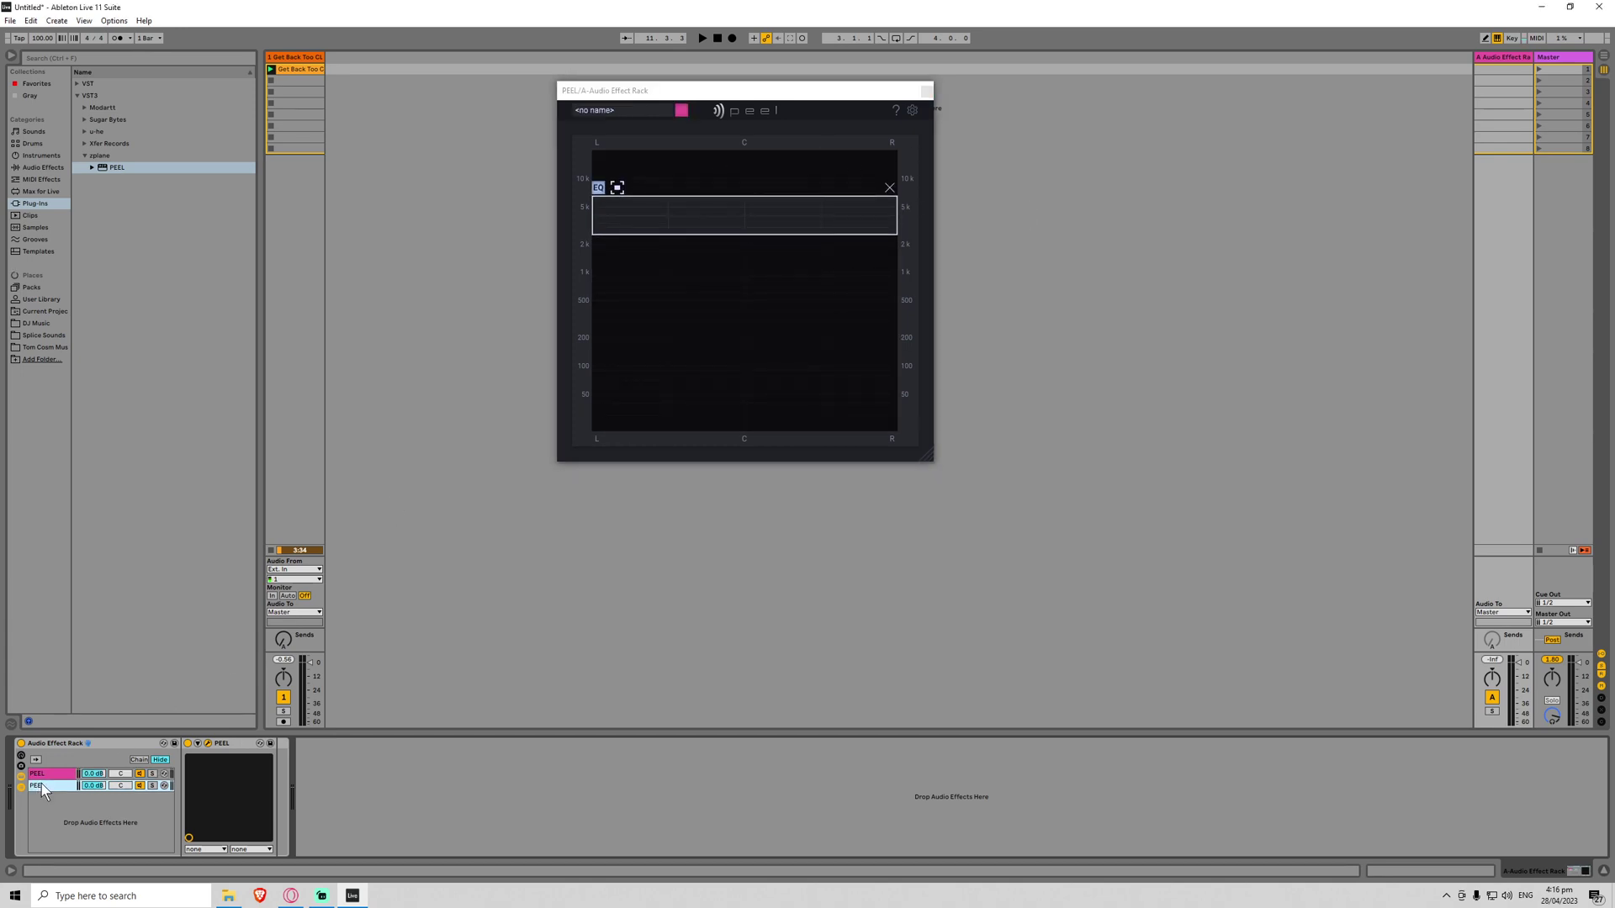
pyautogui.hotkey('ctrl', 'd')
pyautogui.moveTo(593, 206)
pyautogui.mouseDown()
pyautogui.moveTo(620, 243)
pyautogui.moveTo(938, 276)
pyautogui.mouseUp()
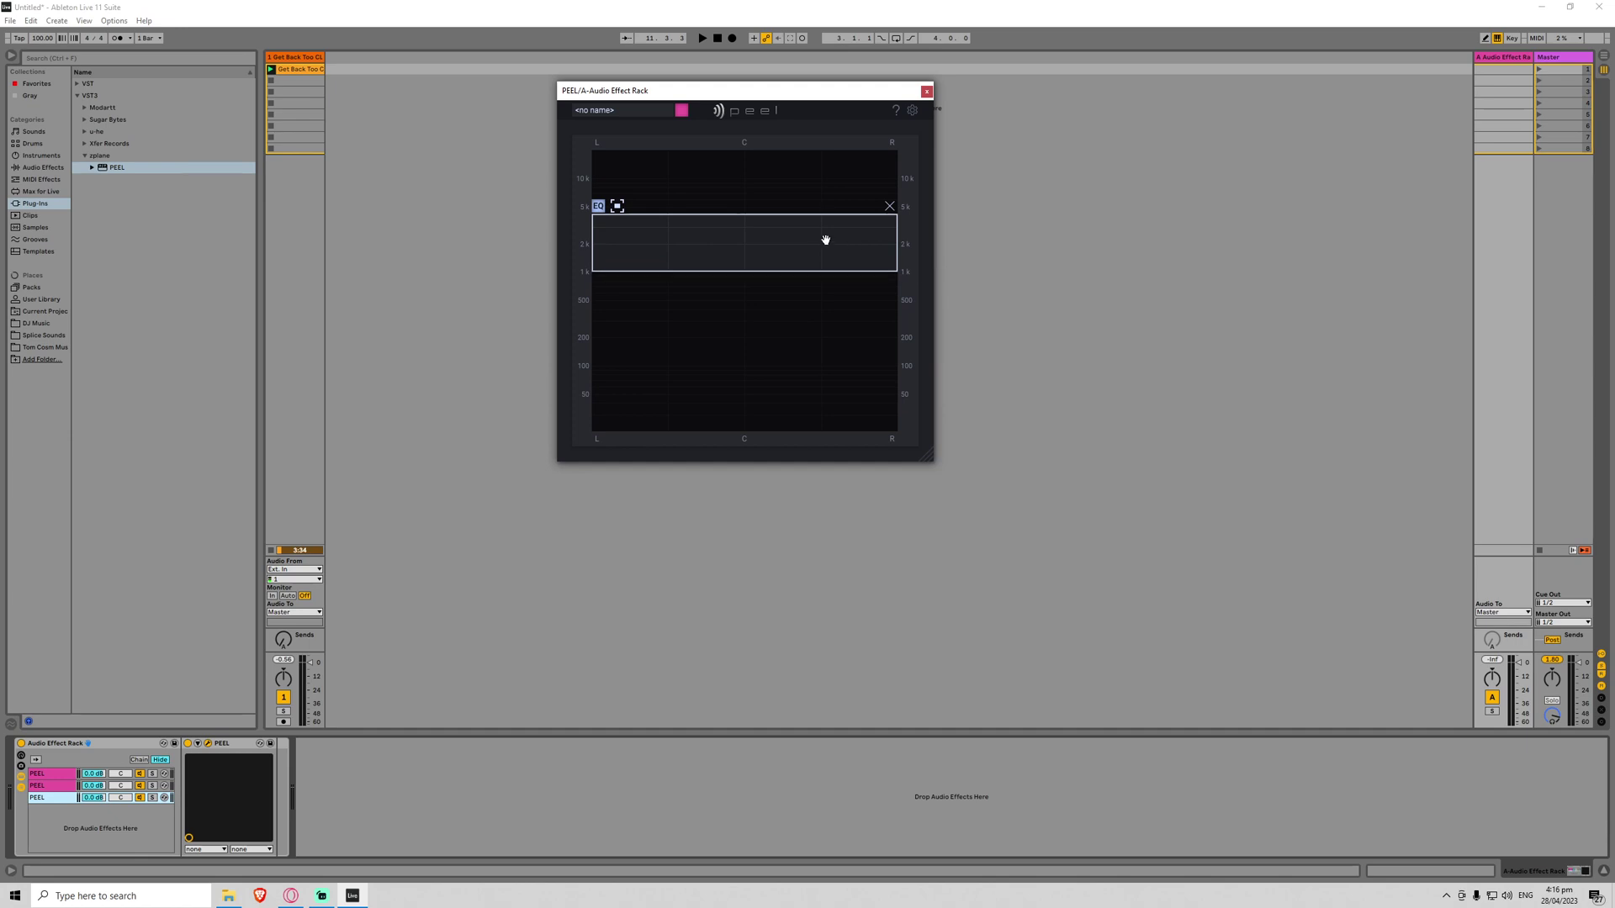
pyautogui.moveTo(825, 242); pyautogui.dragTo(826, 251)
pyautogui.hotkey('ctrl', 'd')
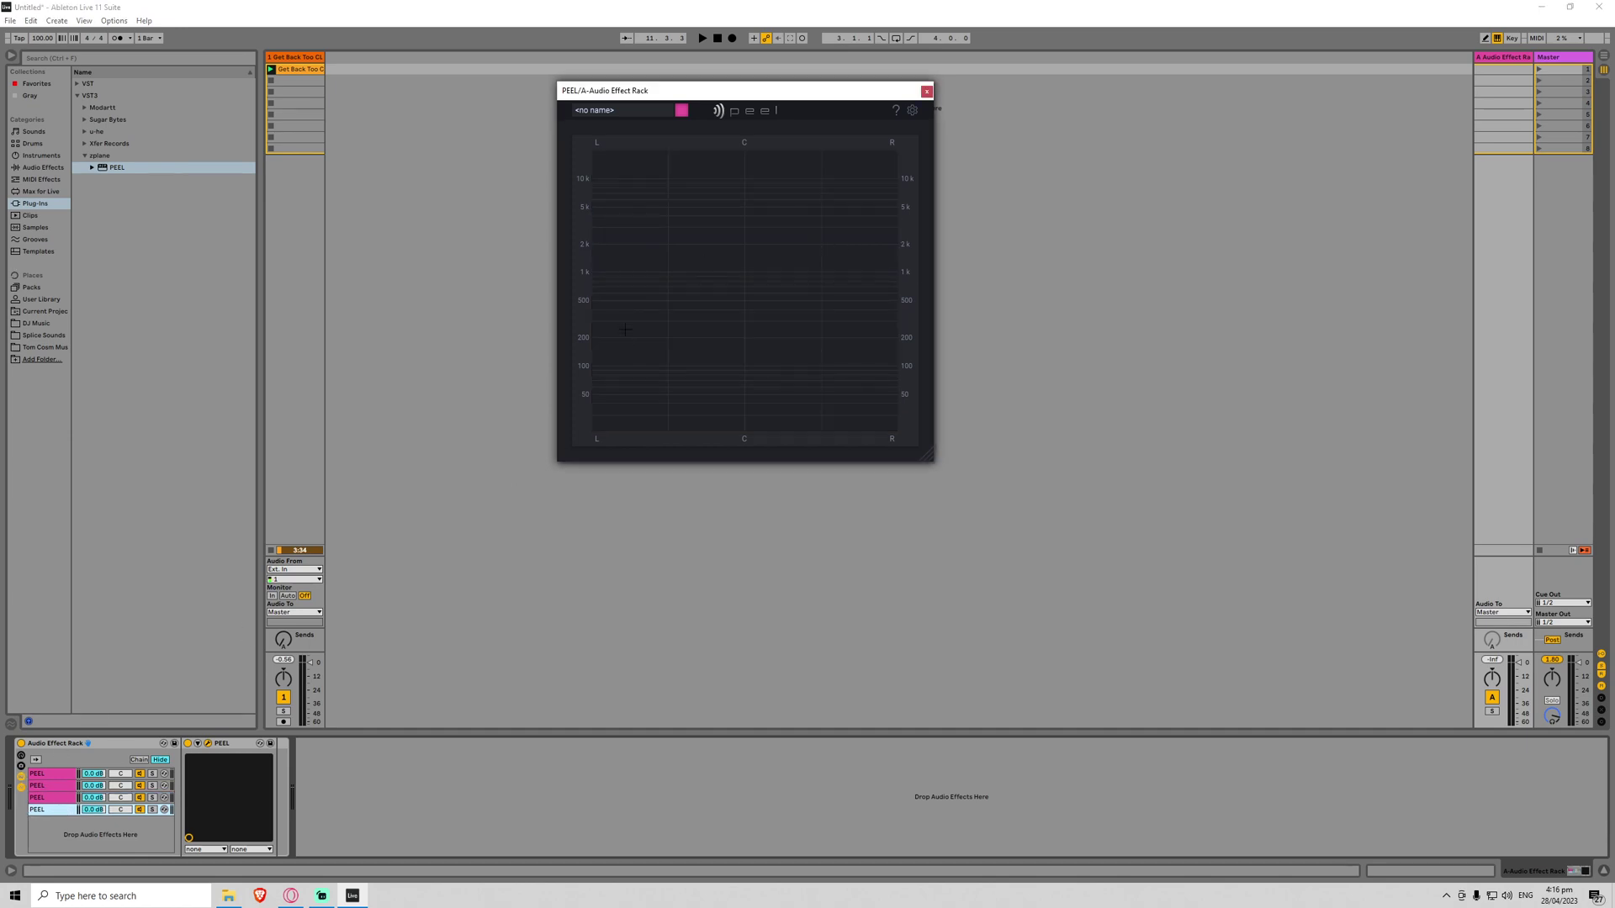
pyautogui.moveTo(592, 278); pyautogui.dragTo(898, 342)
pyautogui.hotkey('ctrl', 'd')
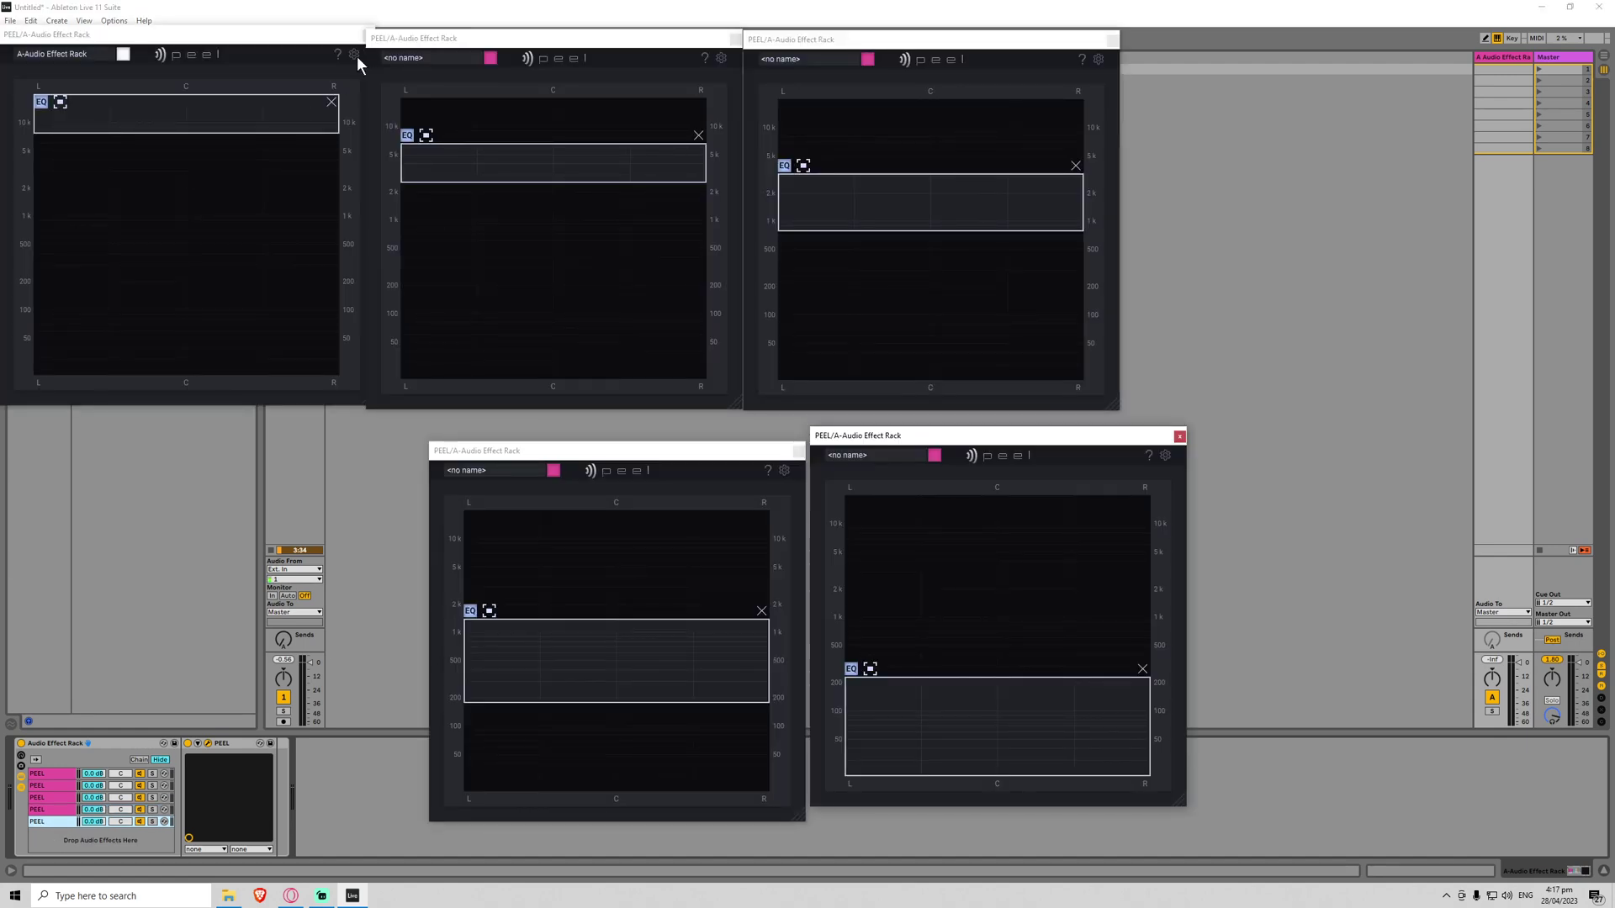
# Step: Add Echo to the rack's first two PEEL chains and adjust Echo's right delay time
pyautogui.click(323, 30)
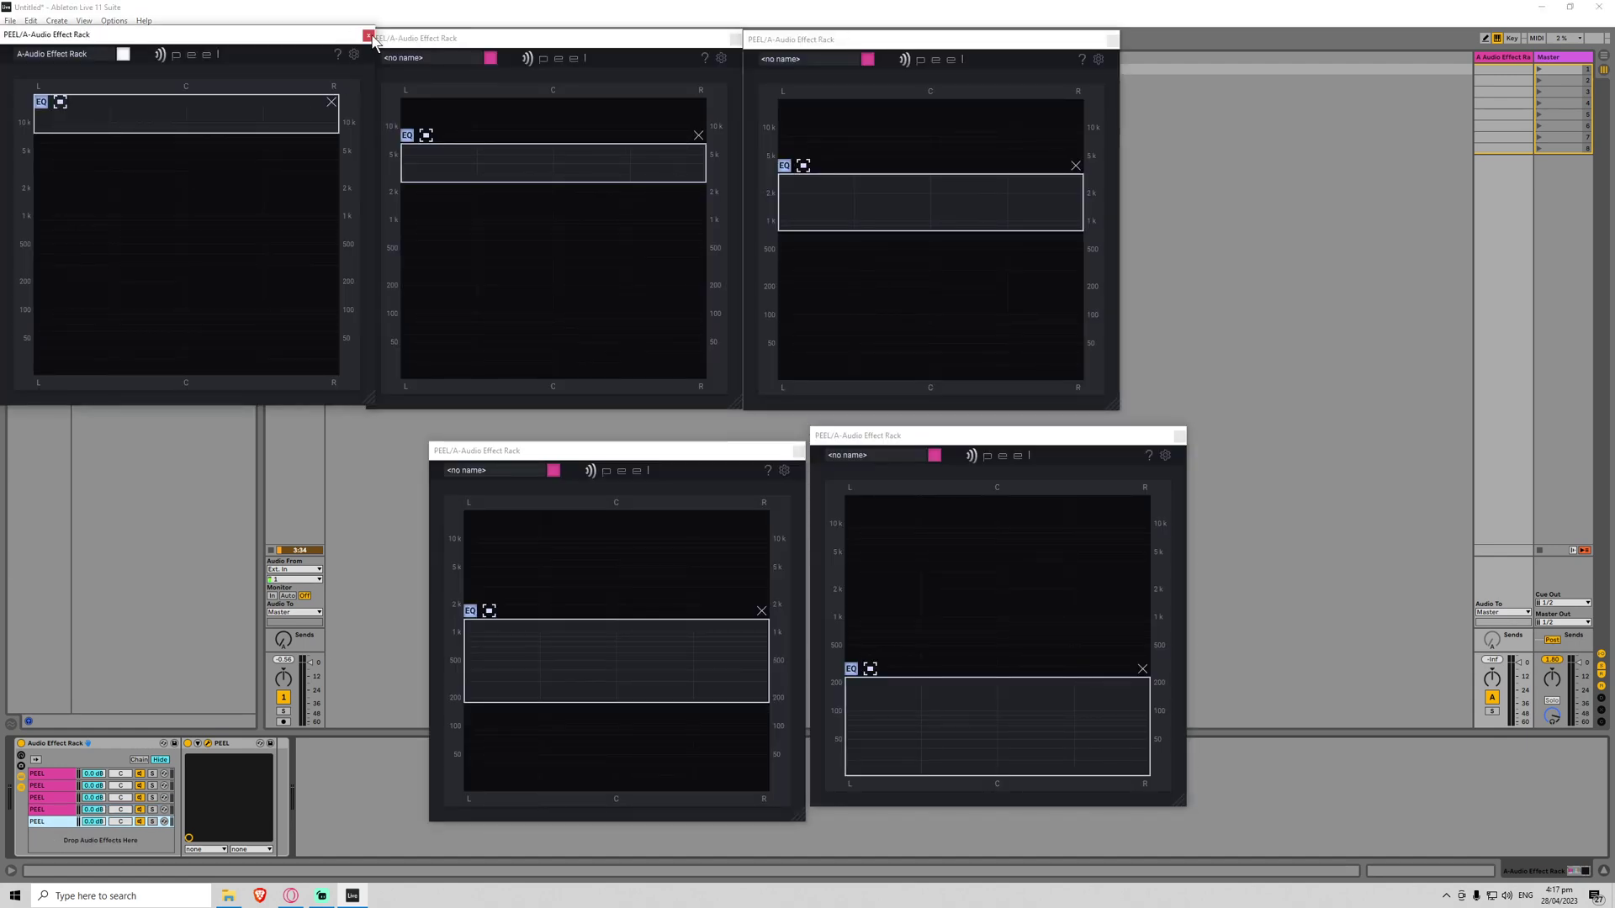
pyautogui.click(360, 36)
pyautogui.click(49, 168)
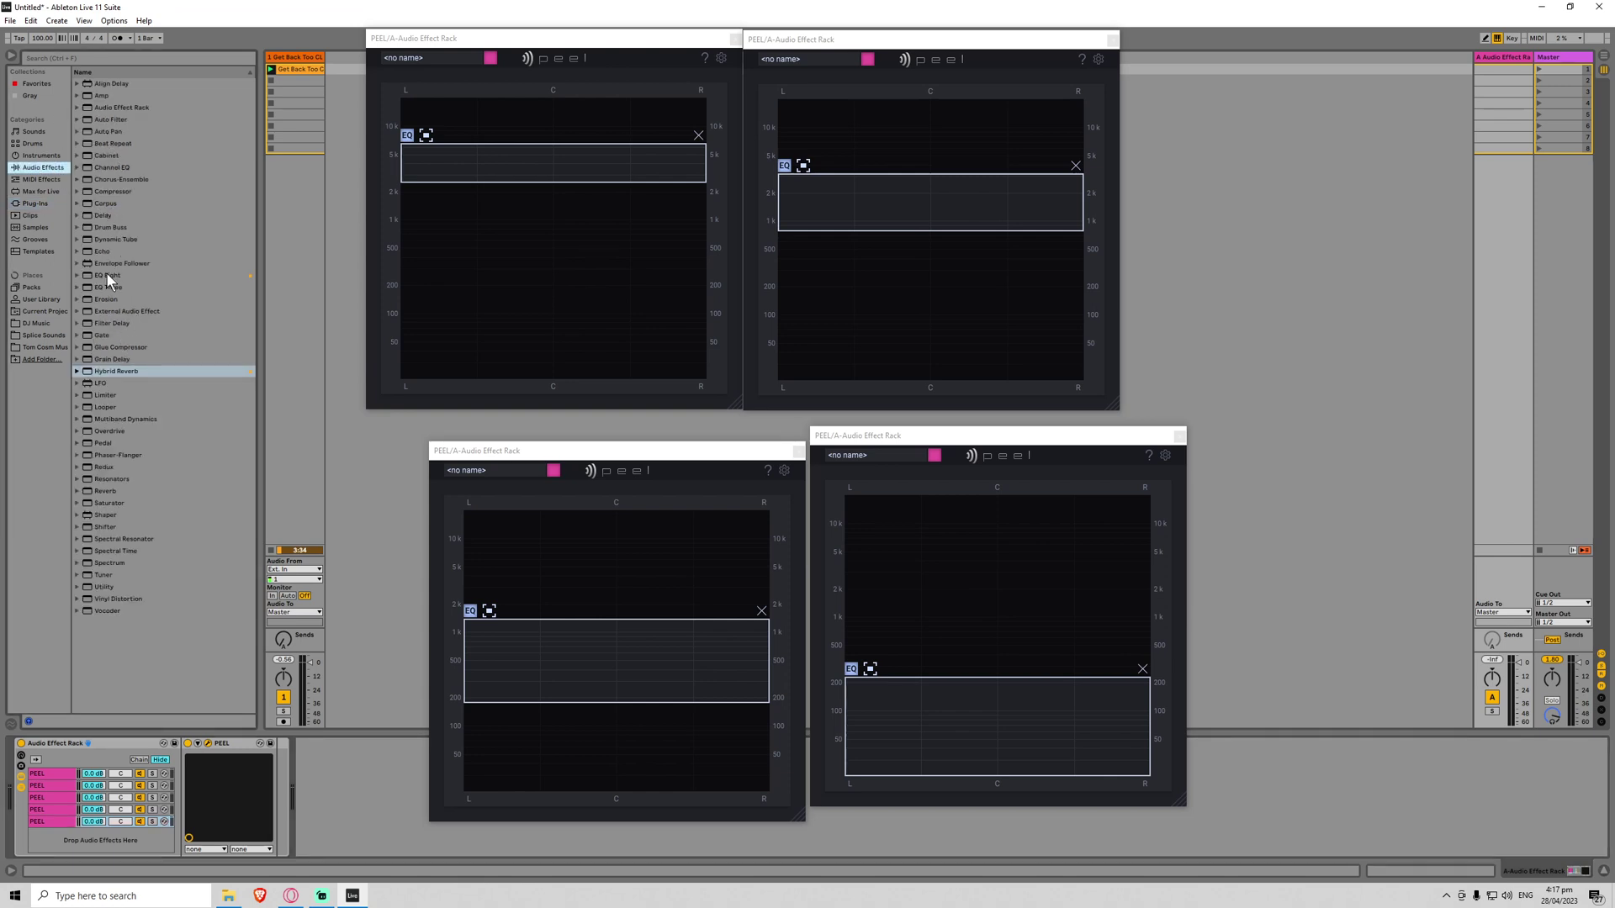
pyautogui.moveTo(103, 251); pyautogui.dragTo(44, 774)
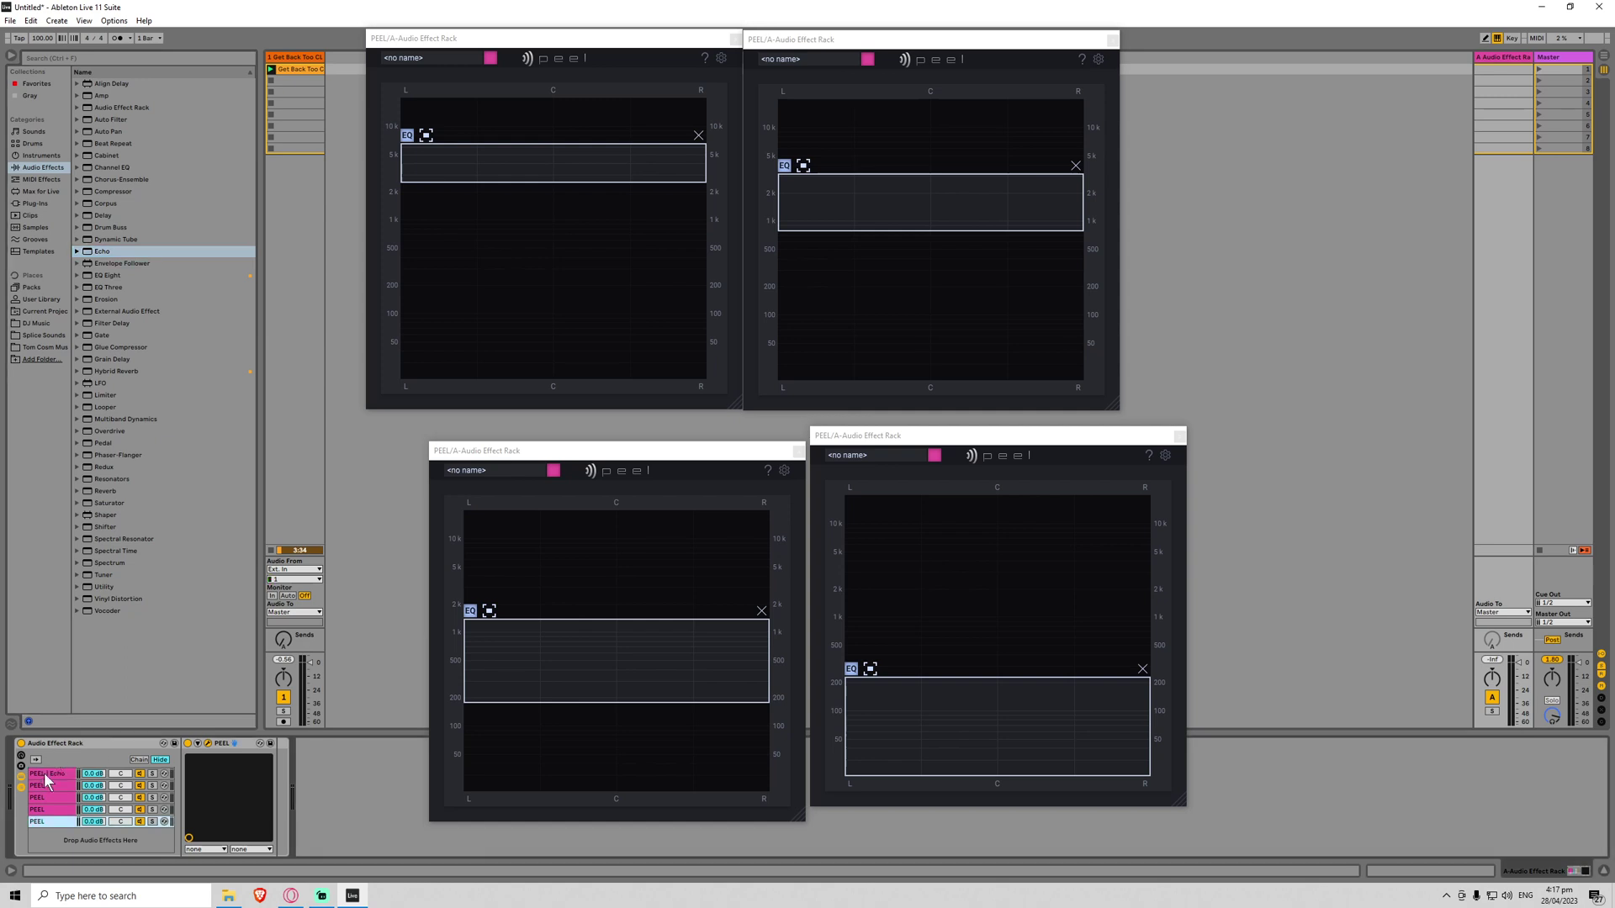
pyautogui.moveTo(105, 250); pyautogui.dragTo(48, 785)
pyautogui.moveTo(339, 763); pyautogui.dragTo(339, 784)
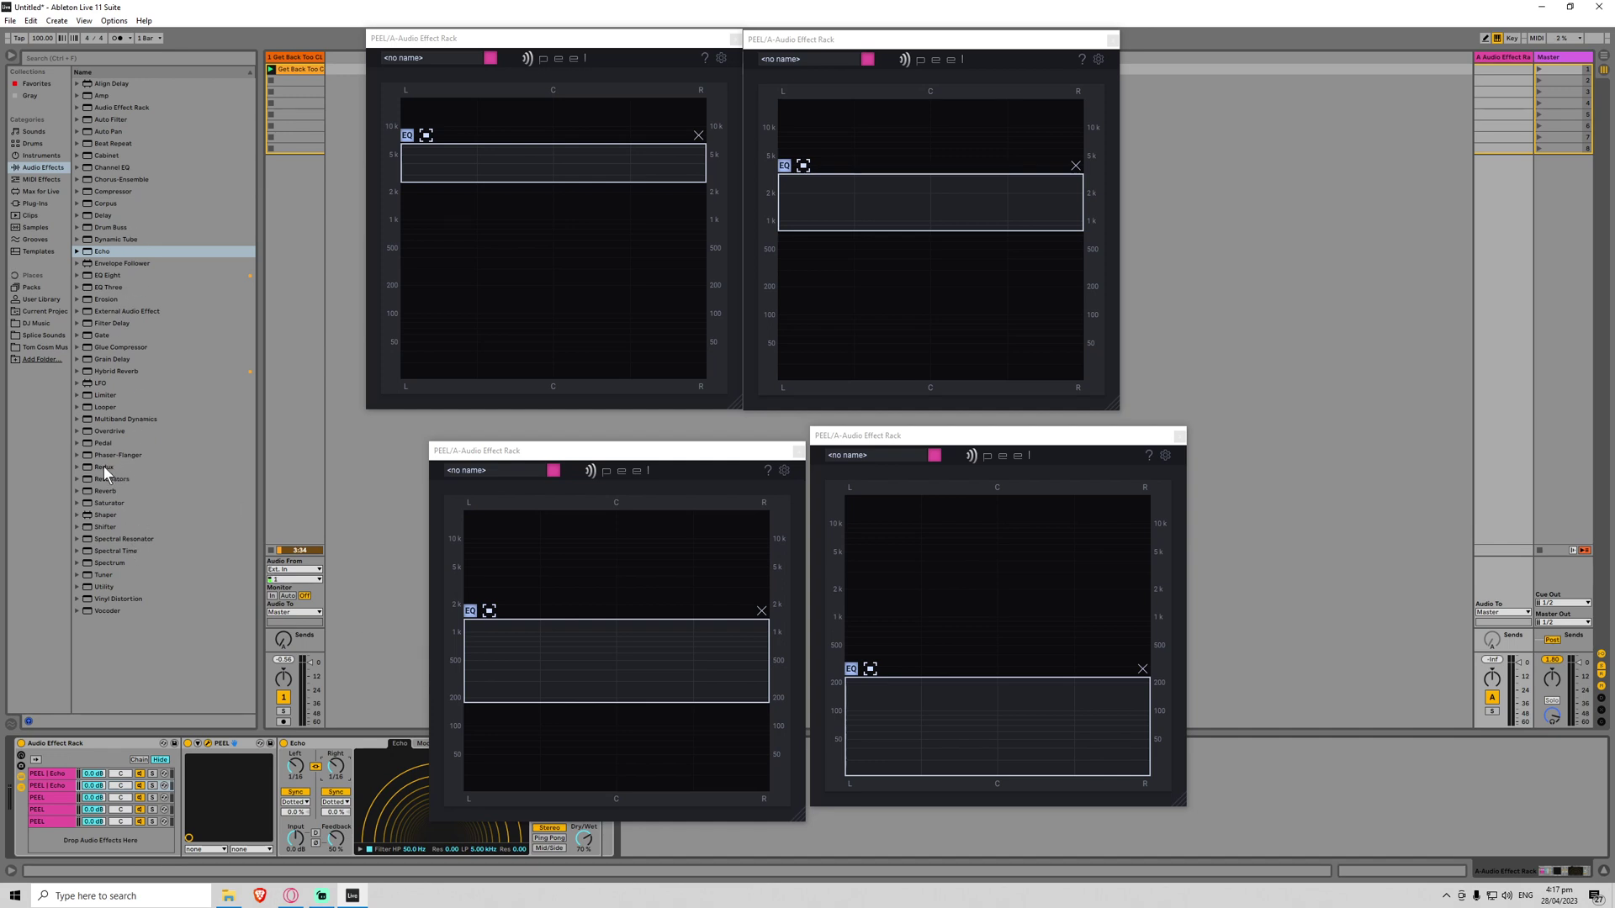
# Step: Add Redux to the rack's third PEEL chain and lower its sample rate to about 2.25 kHz
pyautogui.moveTo(103, 466); pyautogui.dragTo(52, 797)
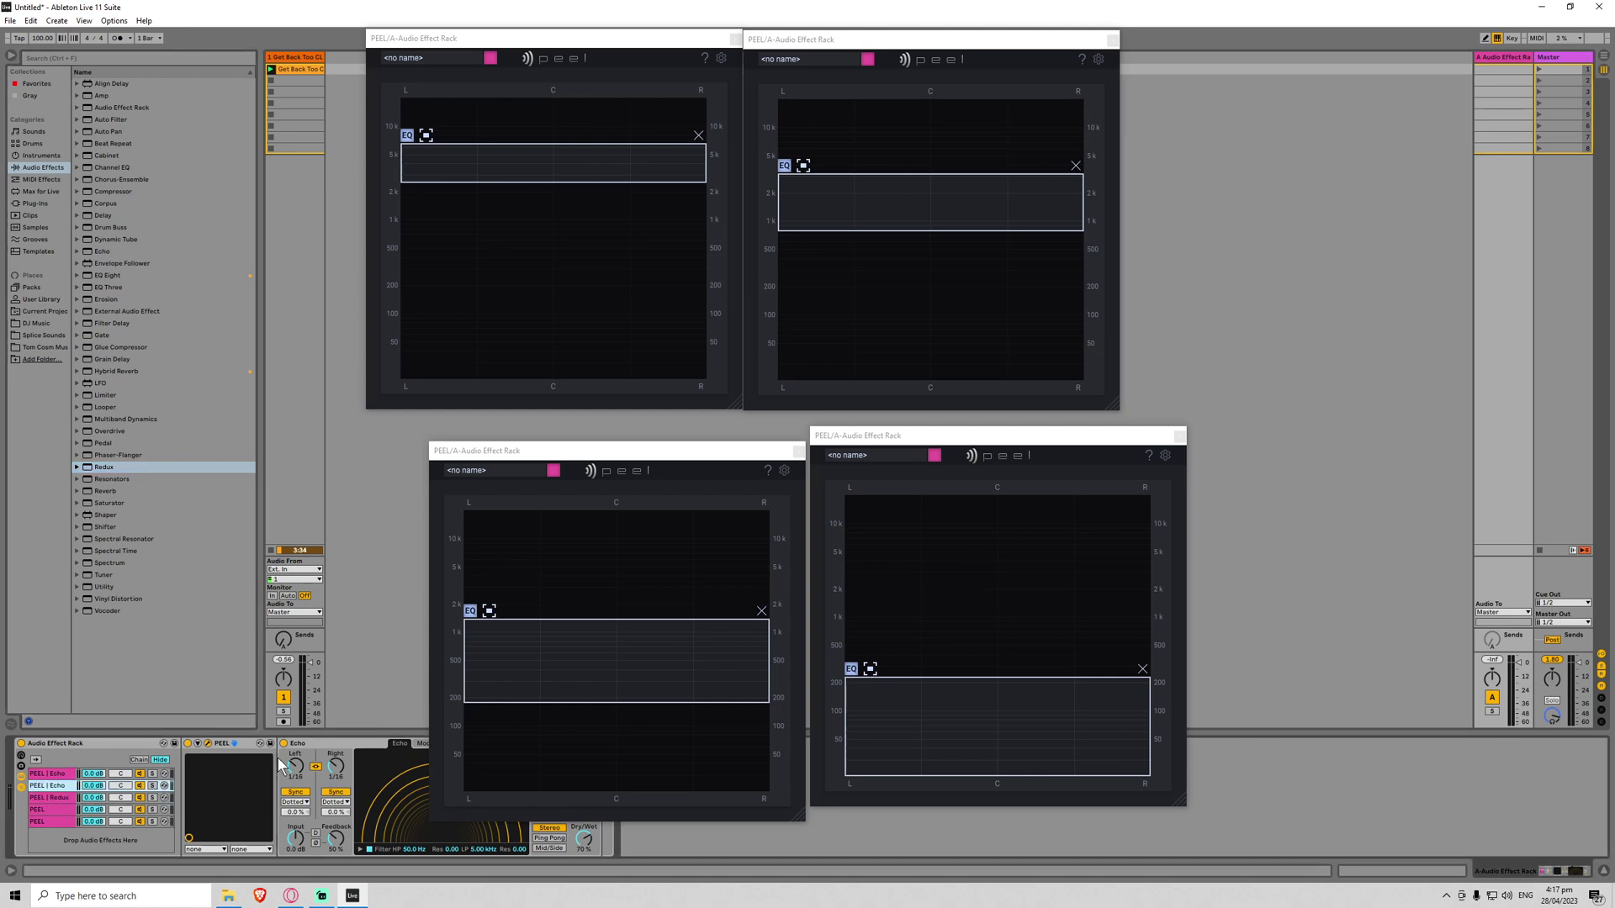
pyautogui.click(63, 797)
pyautogui.moveTo(300, 772); pyautogui.dragTo(300, 867)
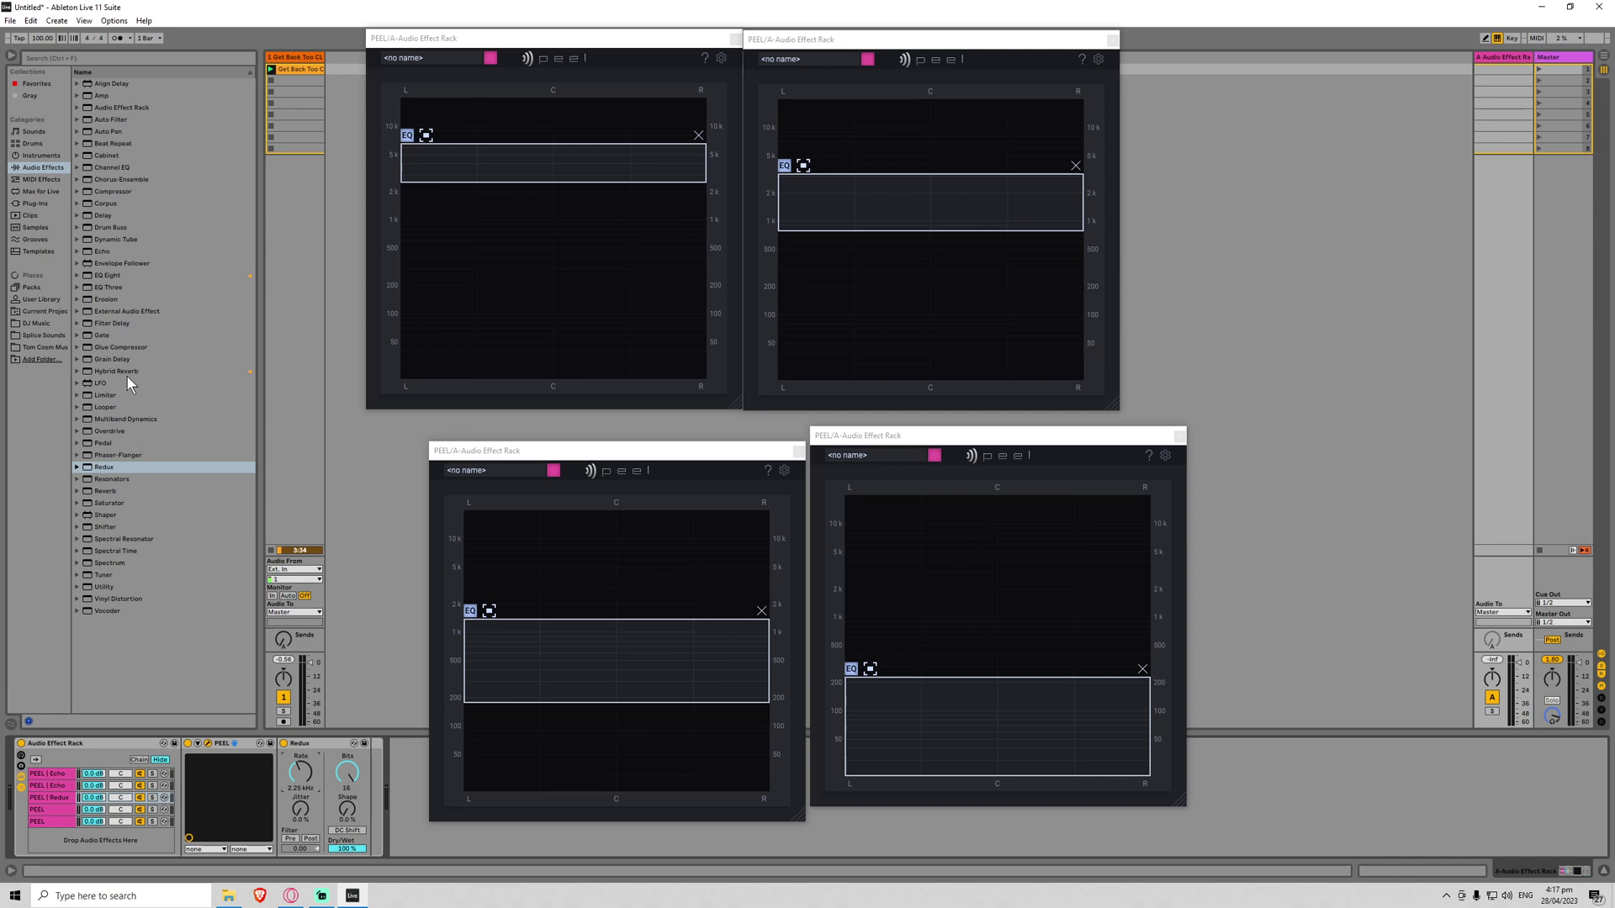
# Step: Add Reverb to the fourth PEEL chain, lengthen its decay to about 4.98 s, and turn off the input filter's Hi Cut
pyautogui.moveTo(106, 491); pyautogui.dragTo(56, 809)
pyautogui.click(62, 810)
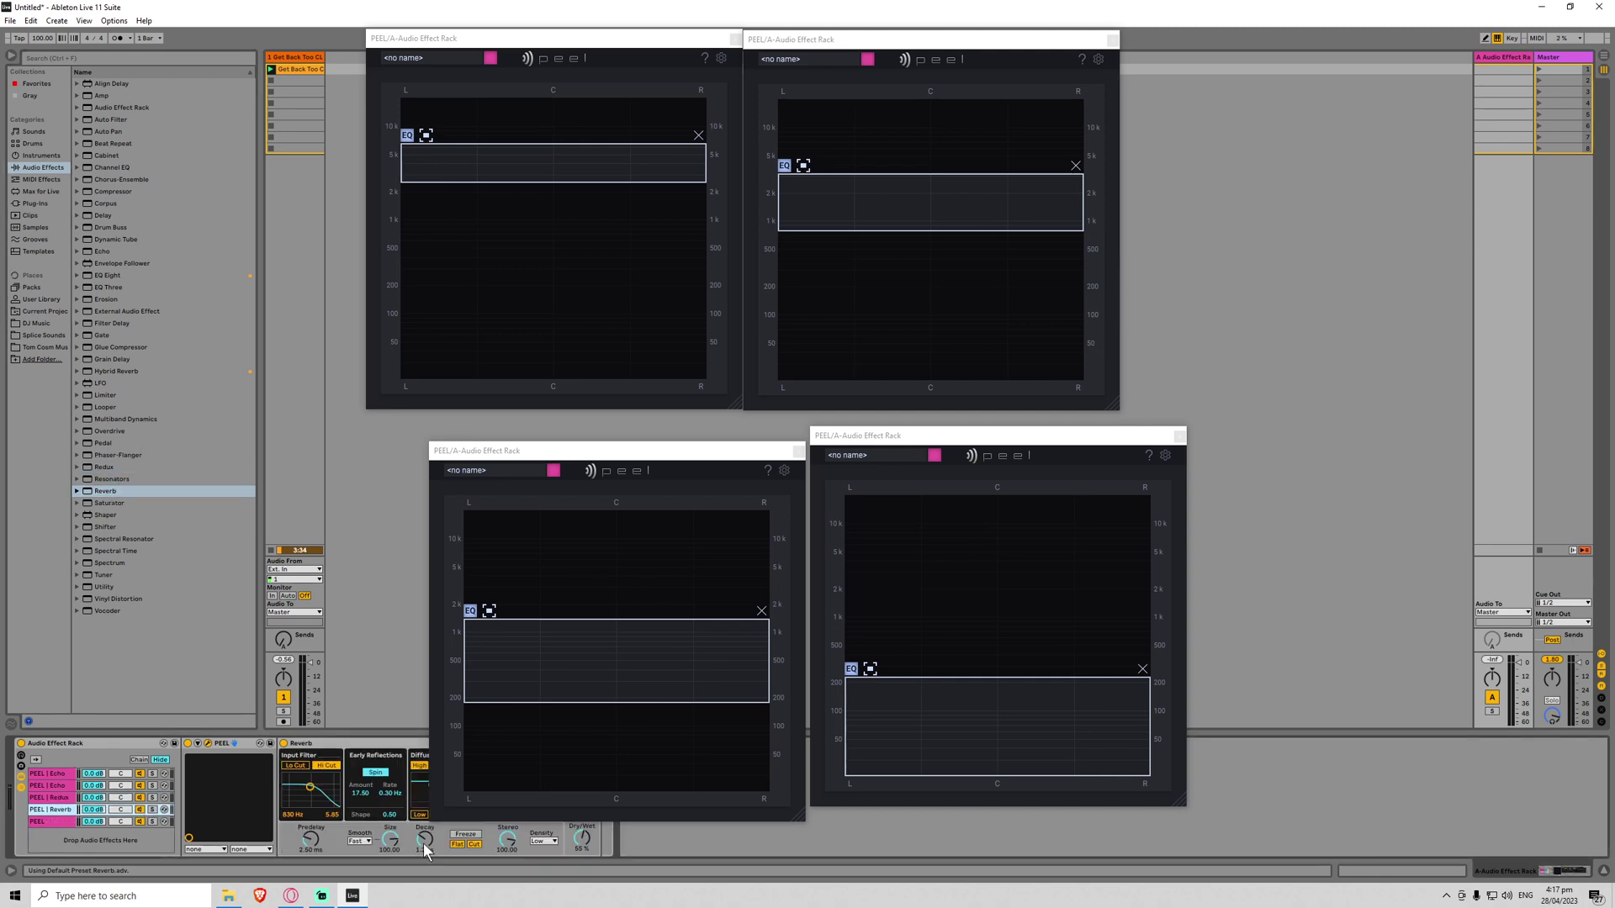
pyautogui.moveTo(423, 843); pyautogui.dragTo(423, 799)
pyautogui.click(320, 765)
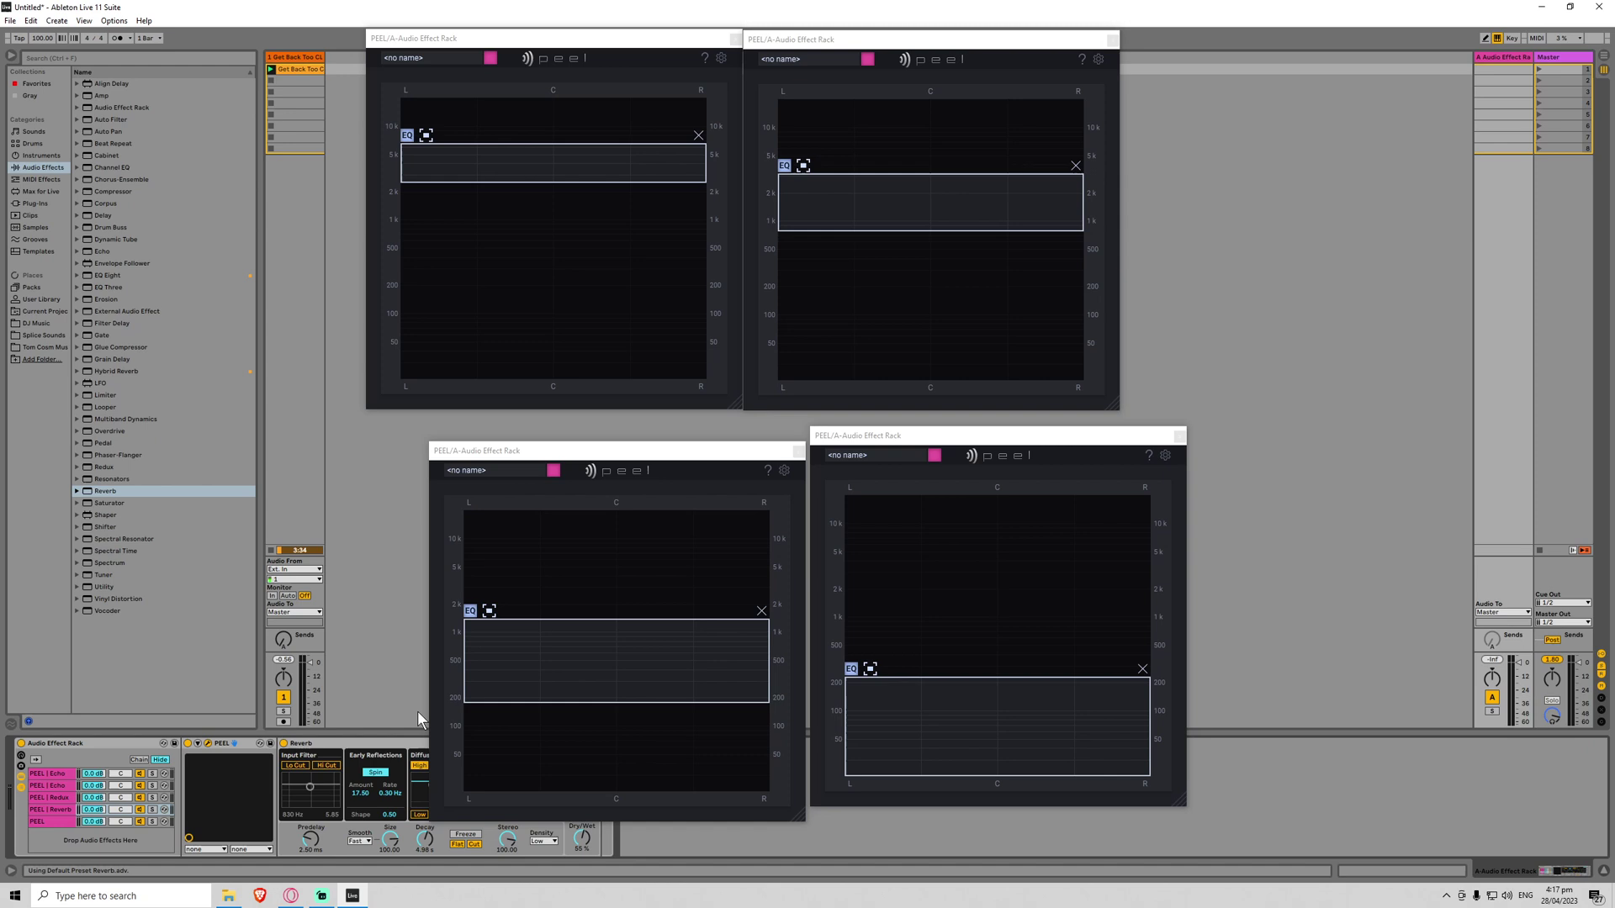
# Step: Set return A's send to pre-fader, pull the source track's volume fully down, and play back only the return signal
pyautogui.click(70, 774)
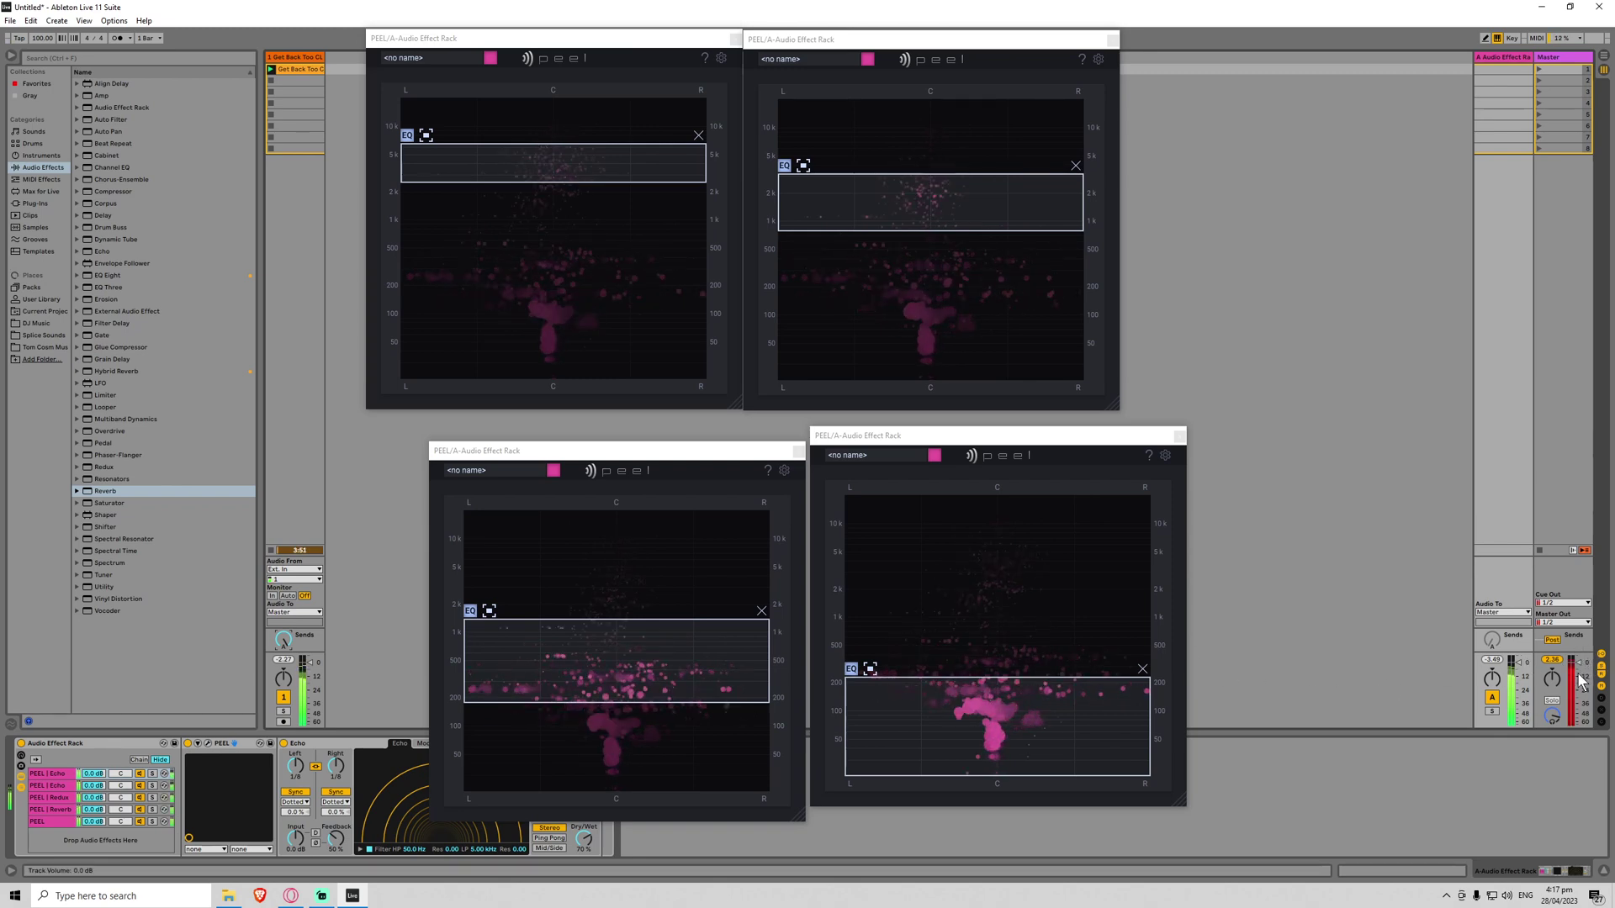
pyautogui.press('space')
pyautogui.click(1553, 640)
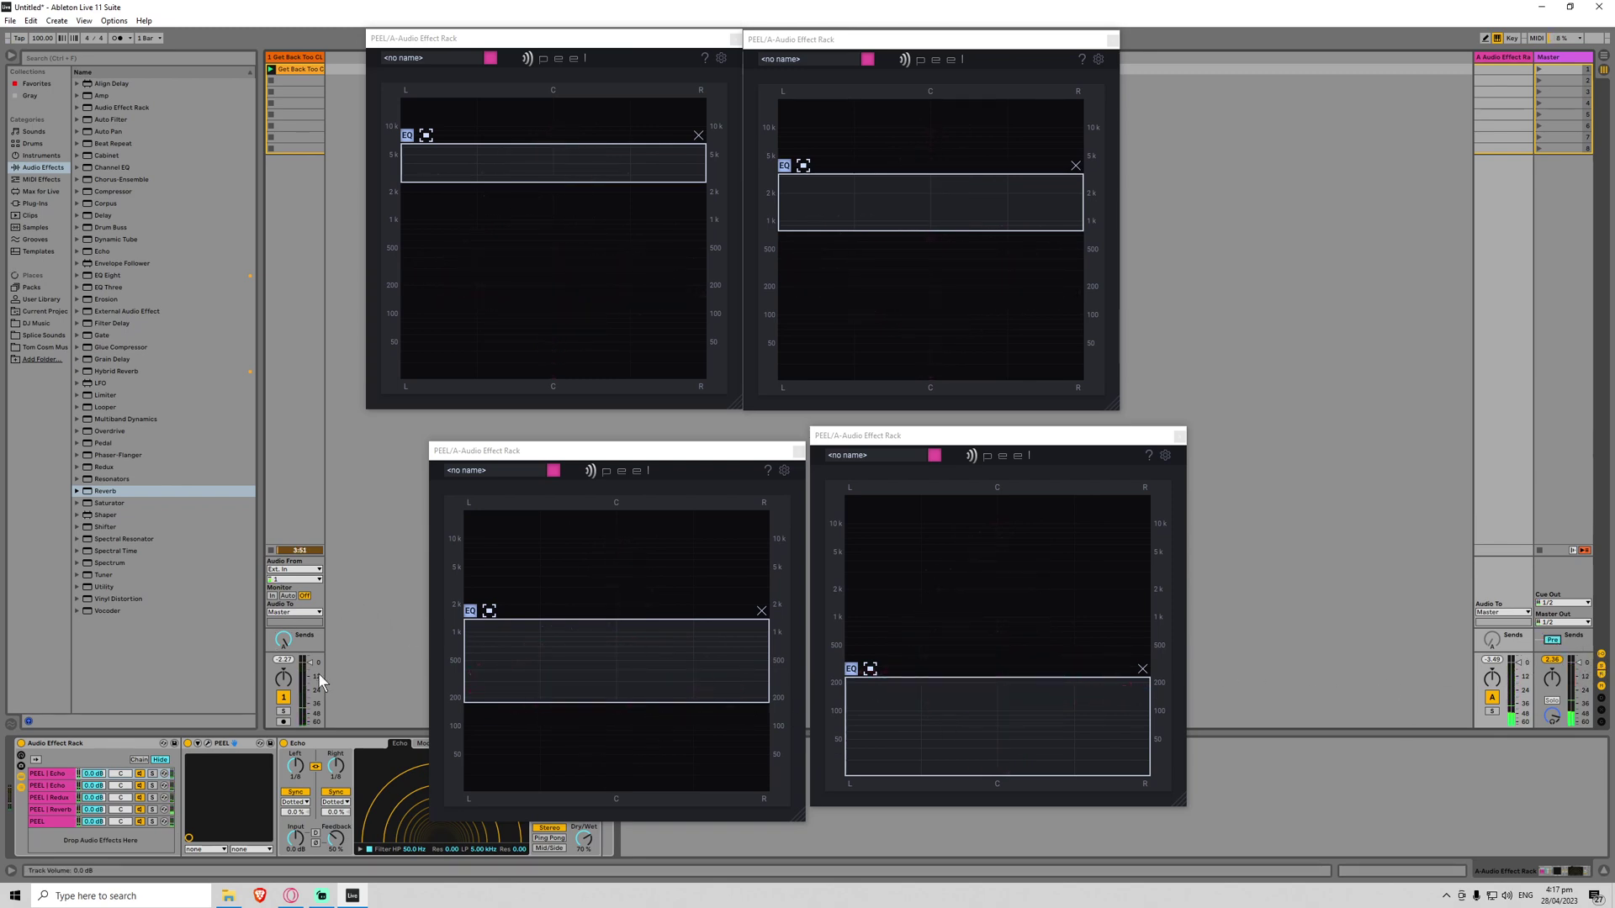
pyautogui.moveTo(309, 663); pyautogui.dragTo(309, 728)
pyautogui.press('space')
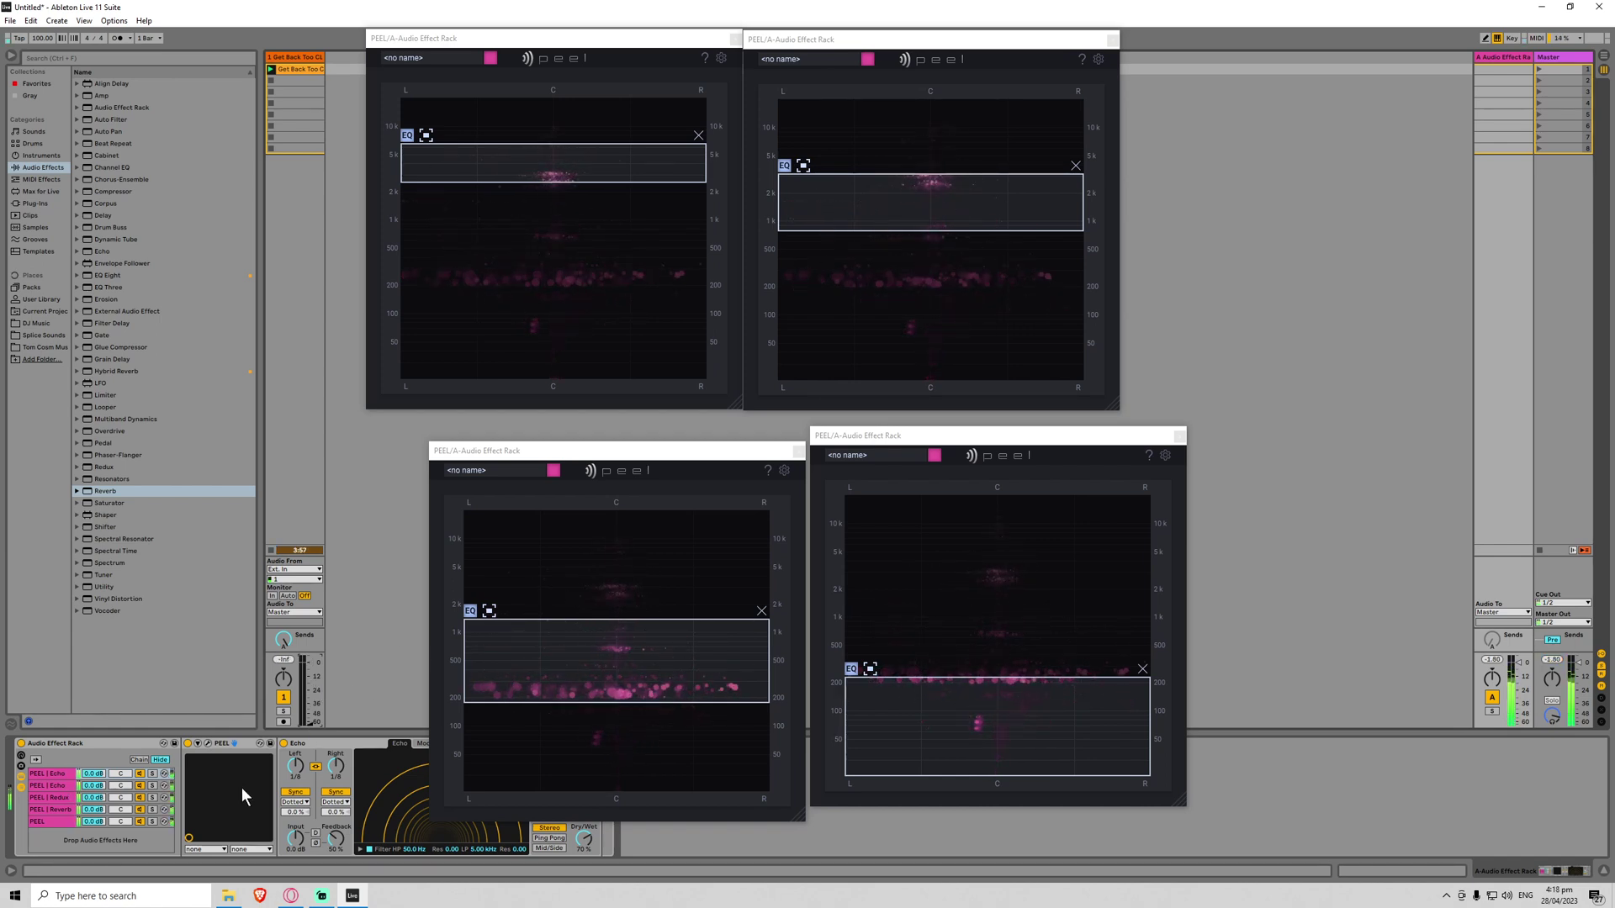
# Step: Switch the second chain's Echo from tempo-synced to free delay time and adjust the delay time
pyautogui.click(54, 785)
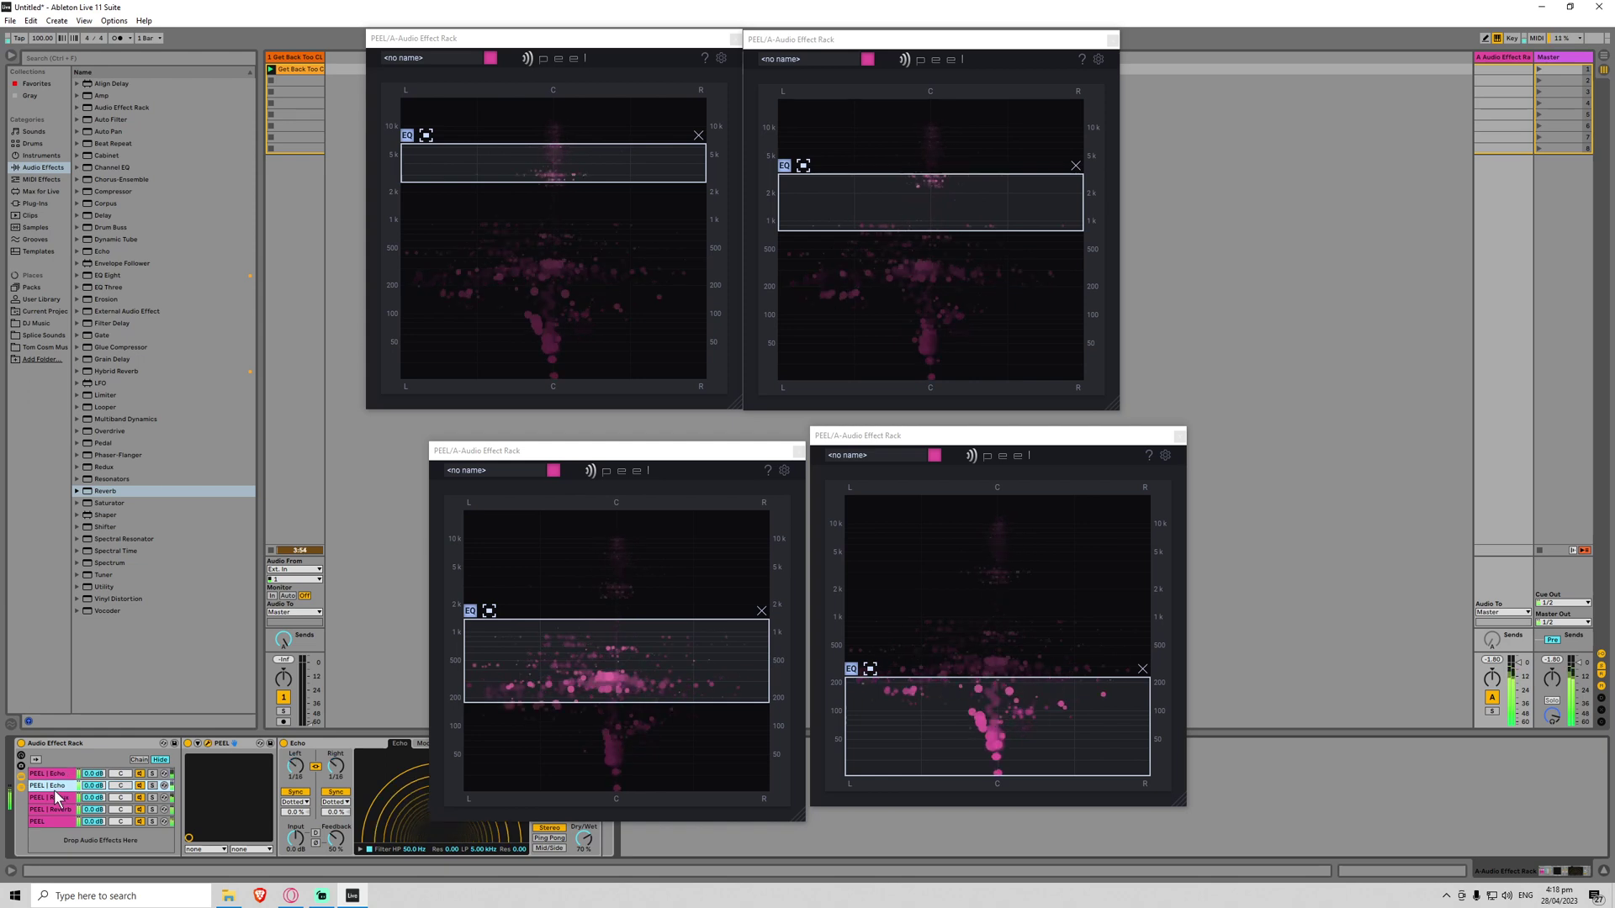
pyautogui.click(298, 792)
pyautogui.moveTo(333, 841); pyautogui.dragTo(295, 799)
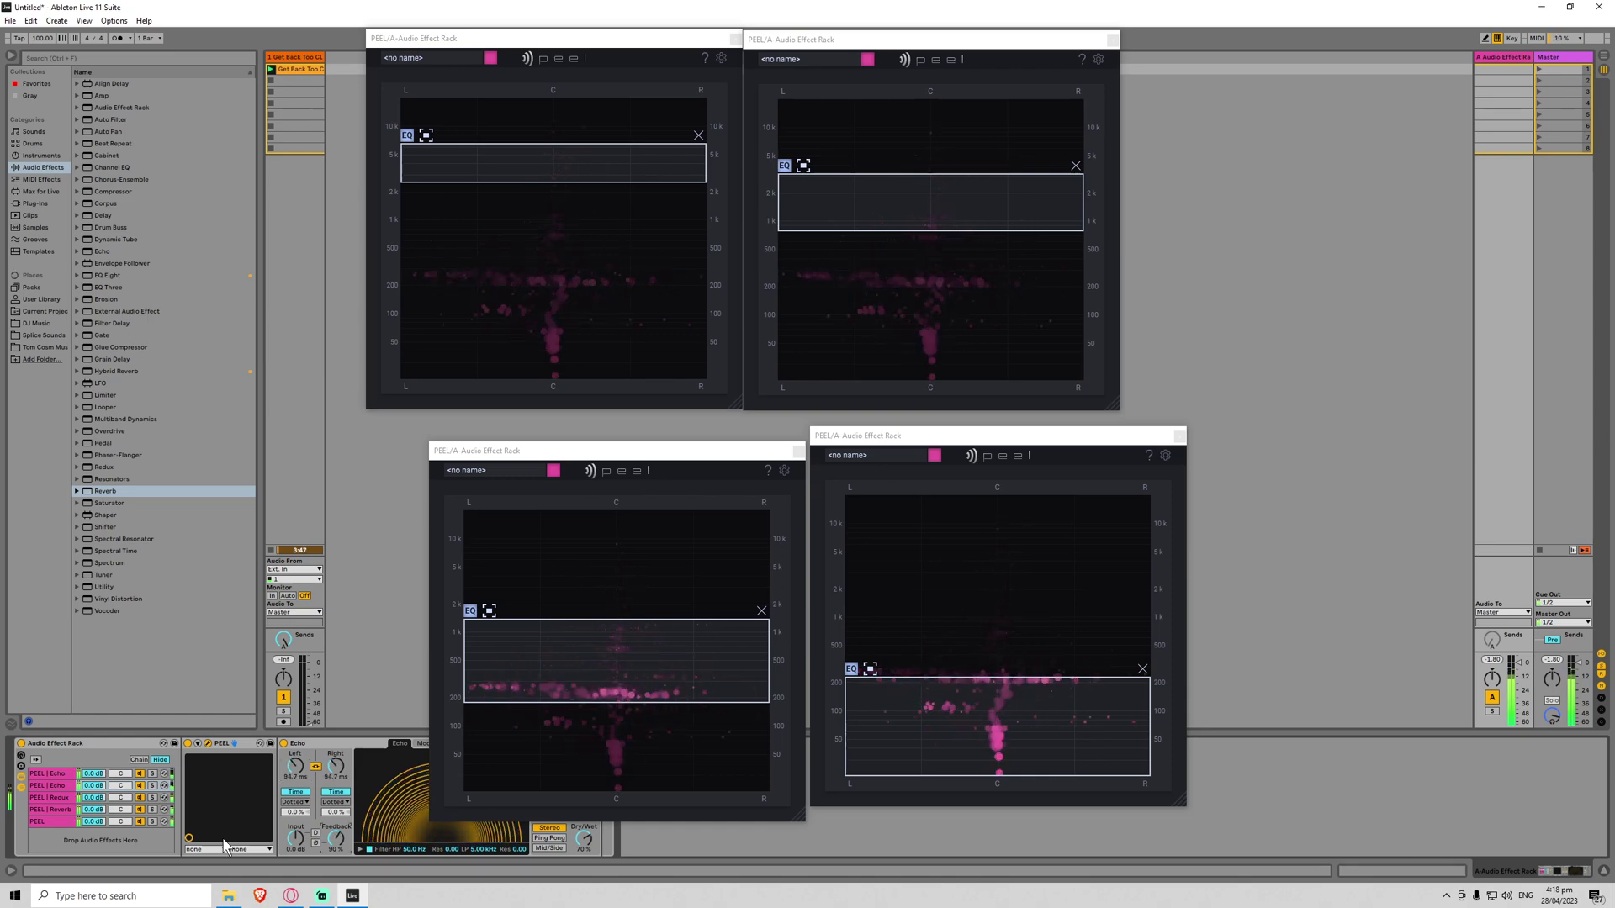
# Step: Raise the sample rate of the third chain's Redux to about 10.8 kHz during playback
pyautogui.click(50, 799)
pyautogui.moveTo(296, 779); pyautogui.dragTo(296, 749)
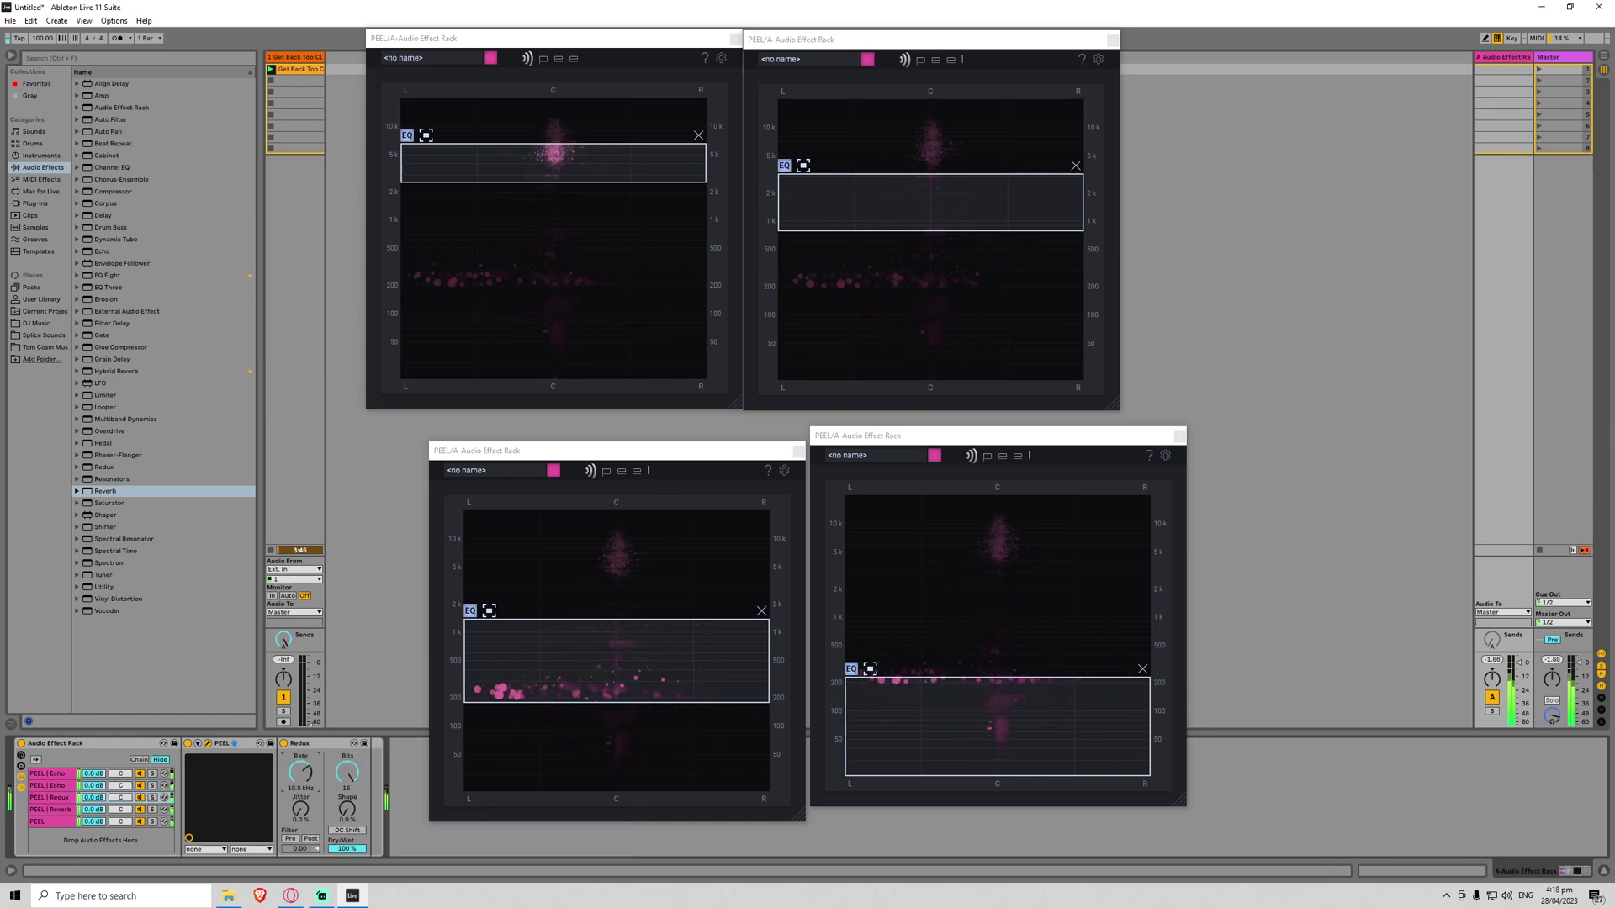